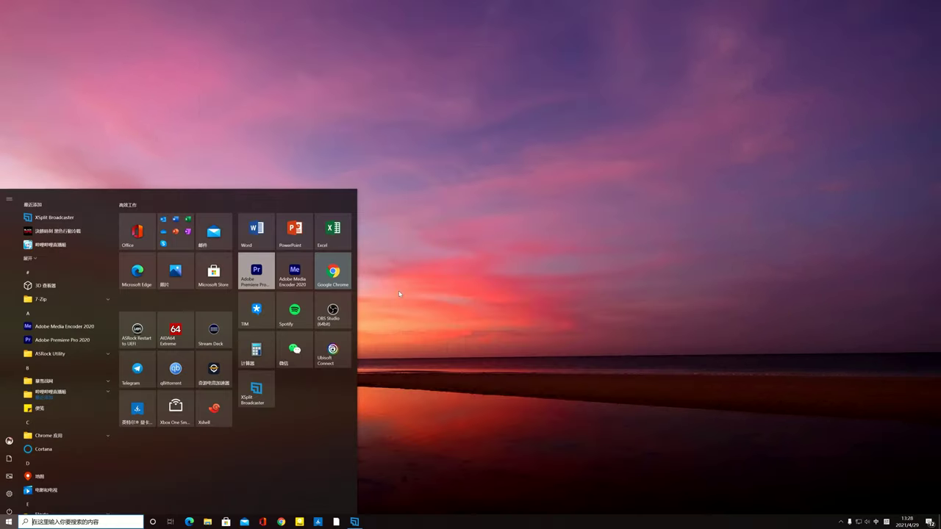
Run OBS Studio as administrator
{"action": "right_click", "coordinate": [341, 301]}
{"action": "mouse_move", "coordinate": [385, 335]}
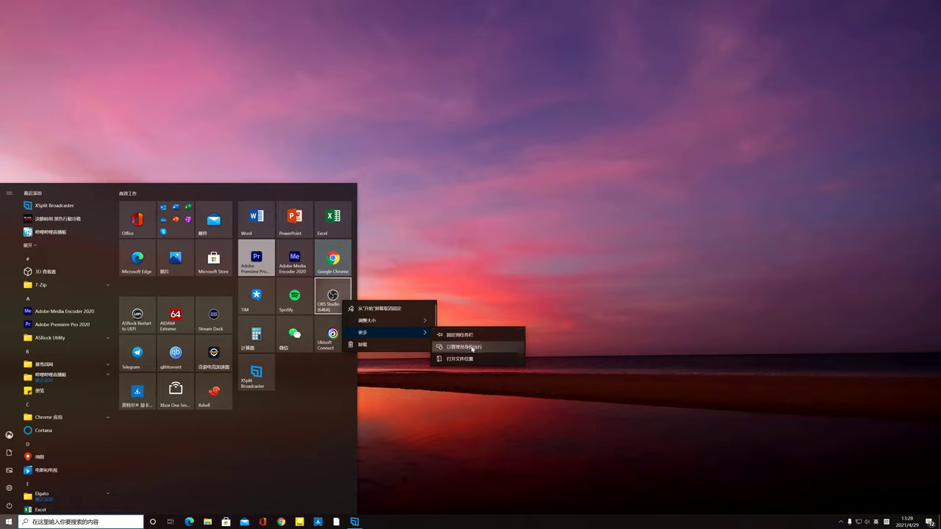
{"action": "left_click", "coordinate": [457, 328]}
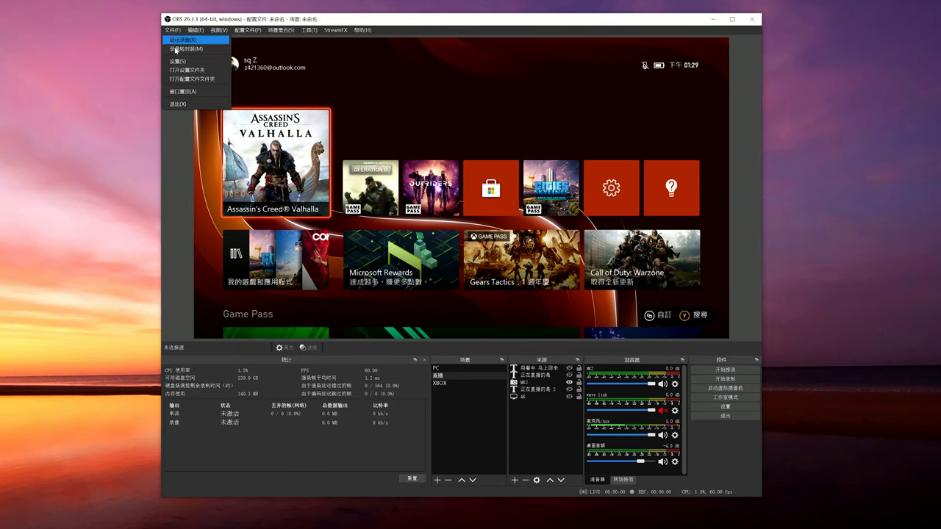
Open the advanced settings and view the process priority options
{"action": "left_click", "coordinate": [187, 77]}
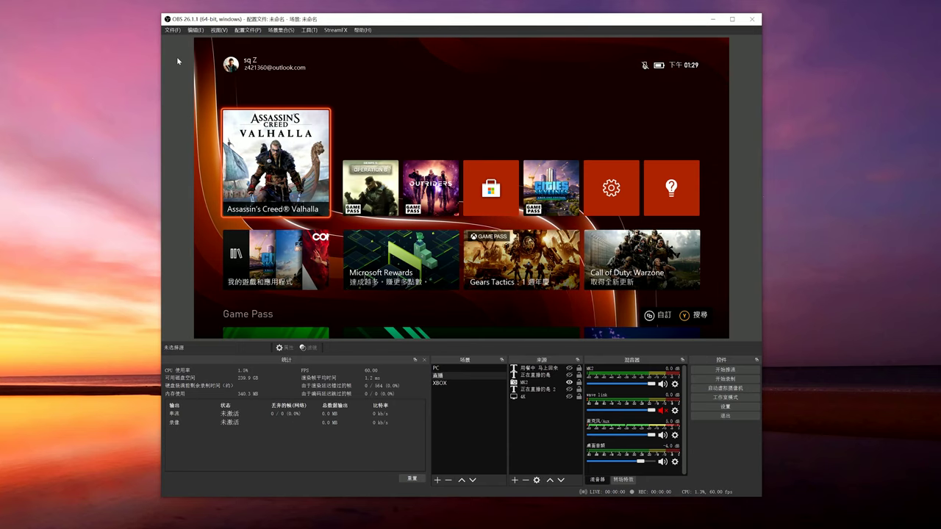
{"action": "left_click", "coordinate": [282, 239]}
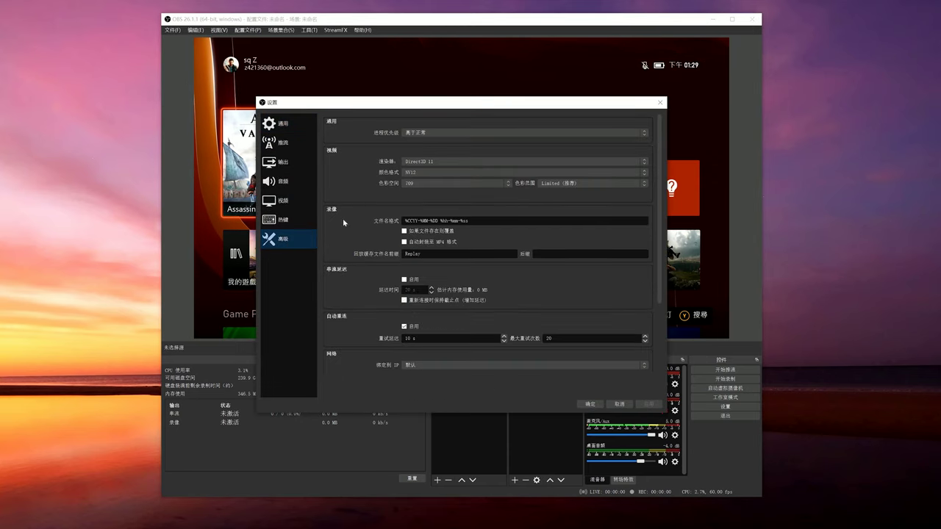
{"action": "left_click", "coordinate": [427, 134]}
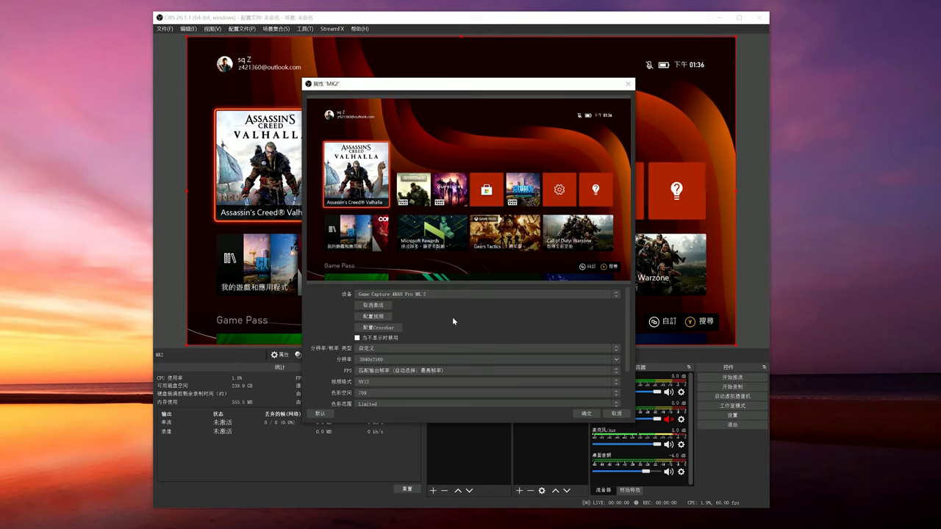
View the devices available for the MK2 video capture source
{"action": "left_click", "coordinate": [446, 294]}
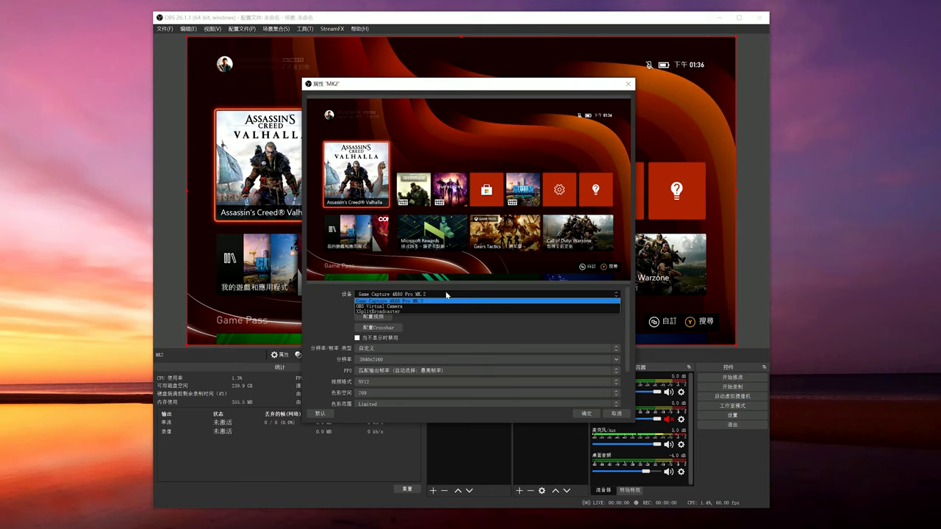
{"action": "left_click", "coordinate": [457, 315]}
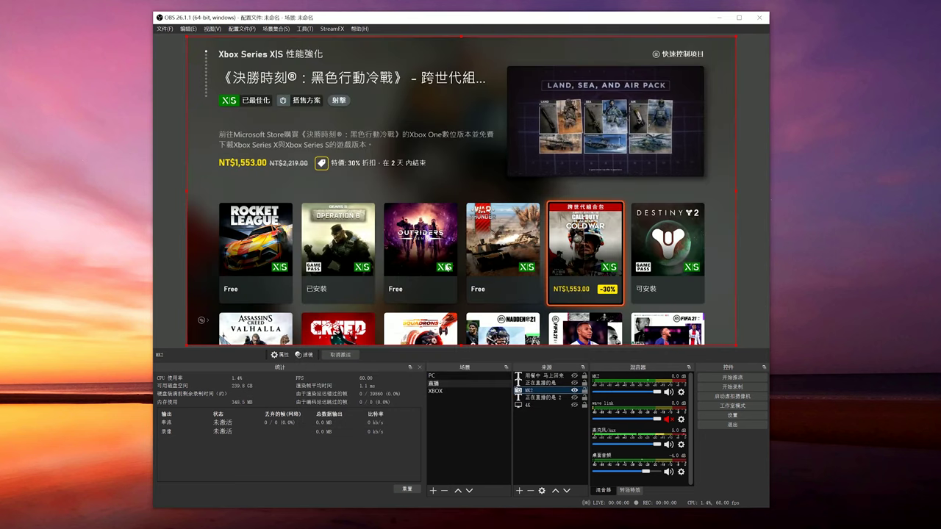
Adjust the widths of the scenes and sources docks and view the dock display options
{"action": "mouse_move", "coordinate": [471, 367]}
{"action": "left_mouse_down"}
{"action": "mouse_move", "coordinate": [400, 371]}
{"action": "mouse_move", "coordinate": [529, 370]}
{"action": "mouse_move", "coordinate": [511, 386]}
{"action": "mouse_move", "coordinate": [472, 379]}
{"action": "left_mouse_up"}
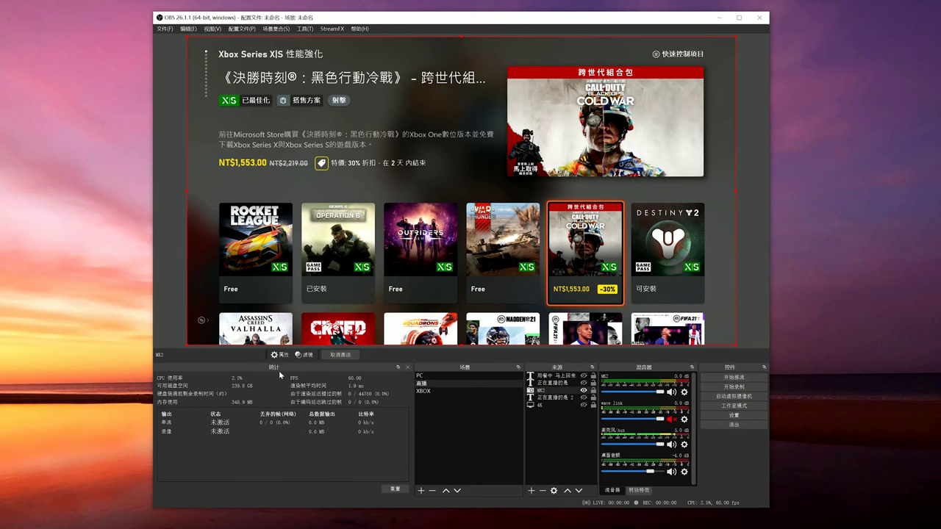
{"action": "right_click", "coordinate": [521, 370]}
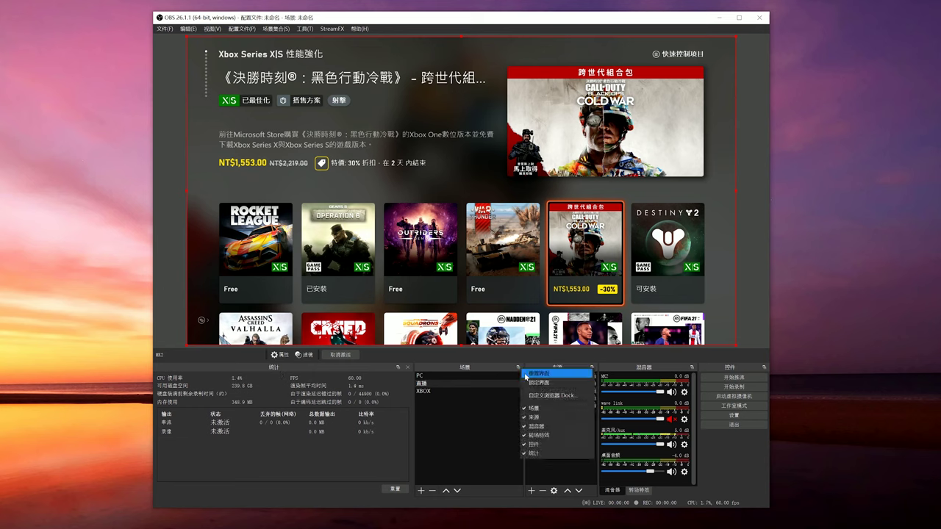
{"action": "left_click", "coordinate": [514, 453]}
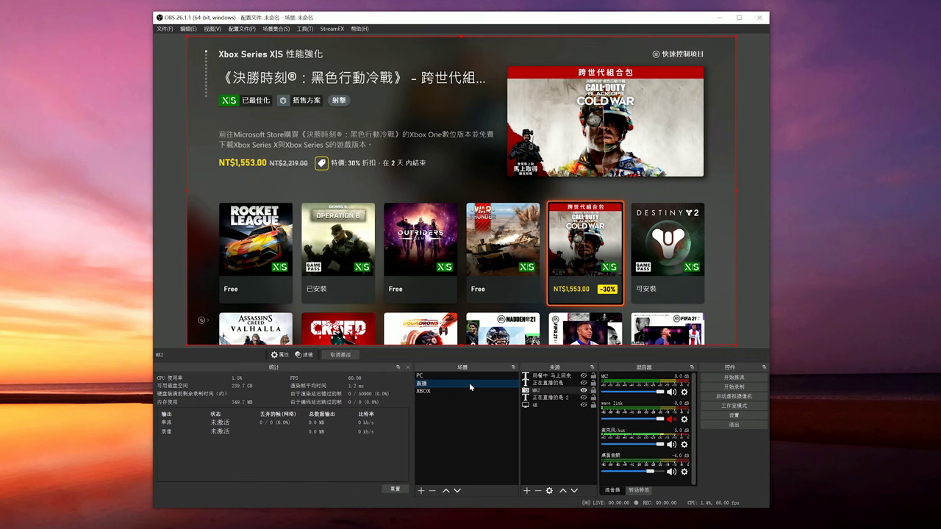
Switch to the PC scene and back to the 直播 scene, and view the source types that can be added
{"action": "key", "text": "Up"}
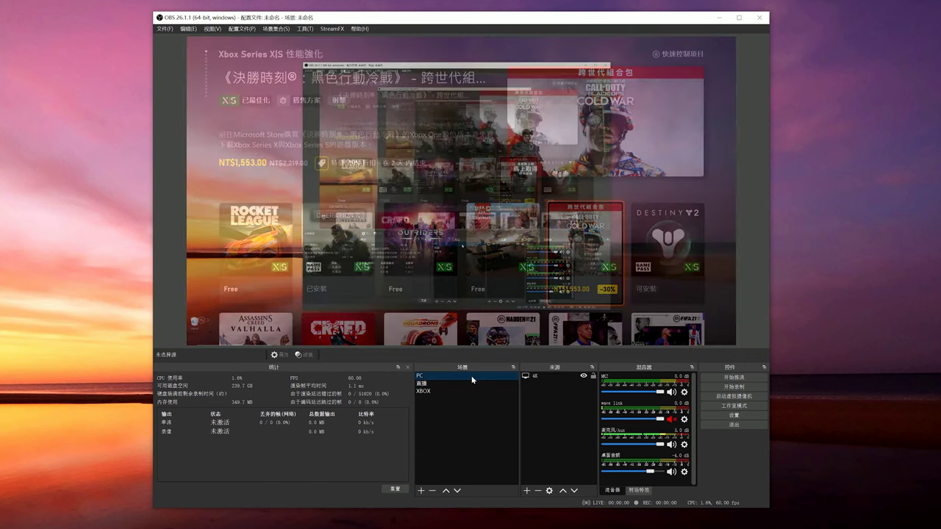
{"action": "left_click", "coordinate": [468, 383]}
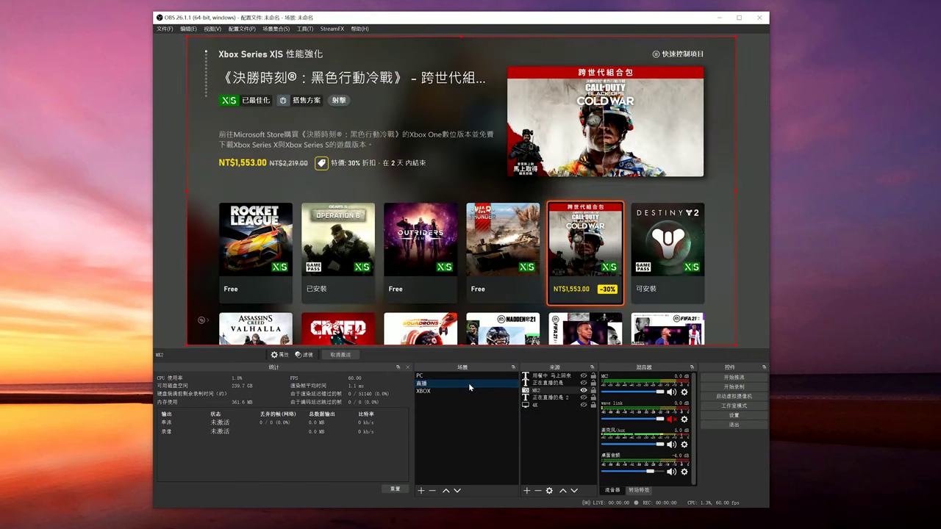
{"action": "left_click", "coordinate": [526, 490]}
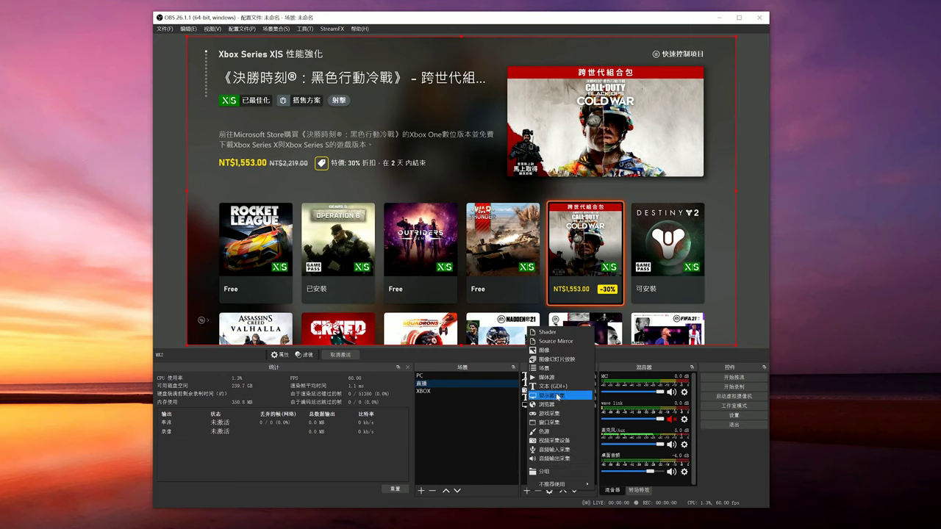
{"action": "key", "text": "Escape"}
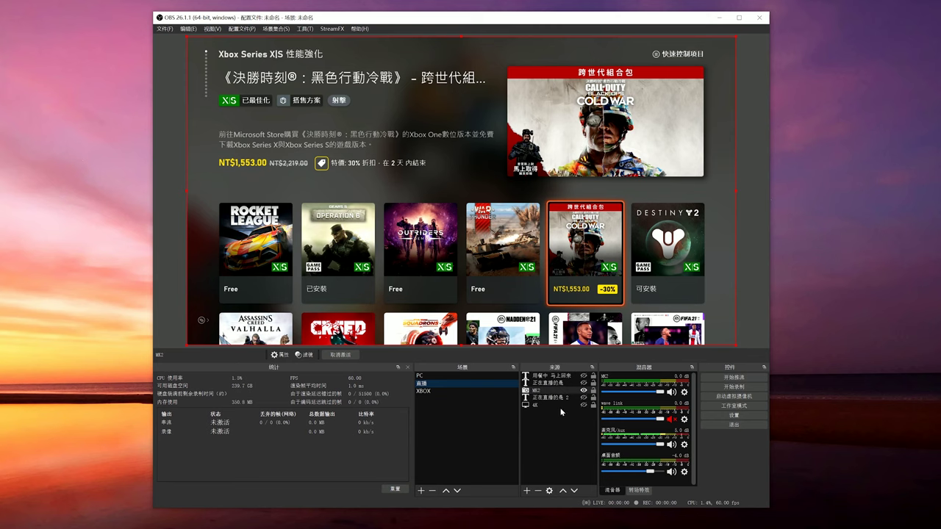
Toggle the visibility of the MK2 and 4K sources in the 直播 scene
{"action": "left_click", "coordinate": [583, 390]}
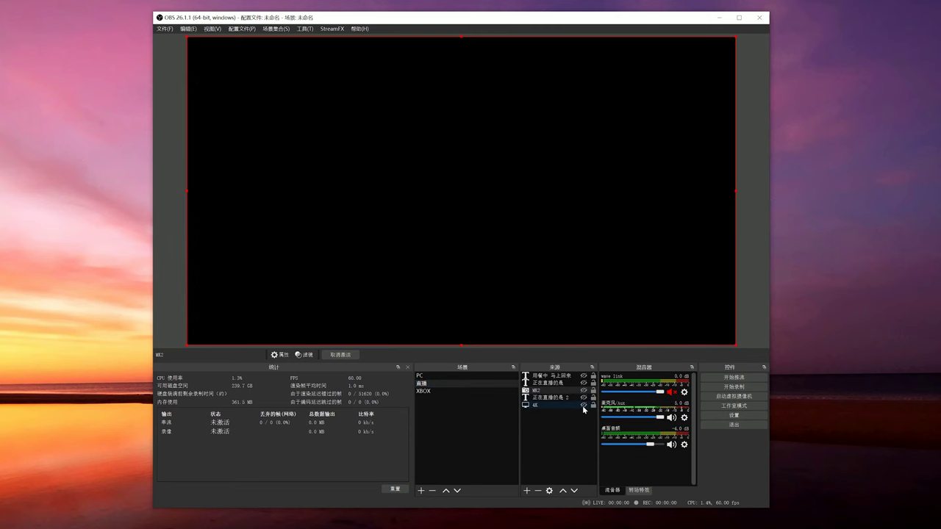
{"action": "left_click", "coordinate": [583, 405]}
{"action": "left_click", "coordinate": [584, 391]}
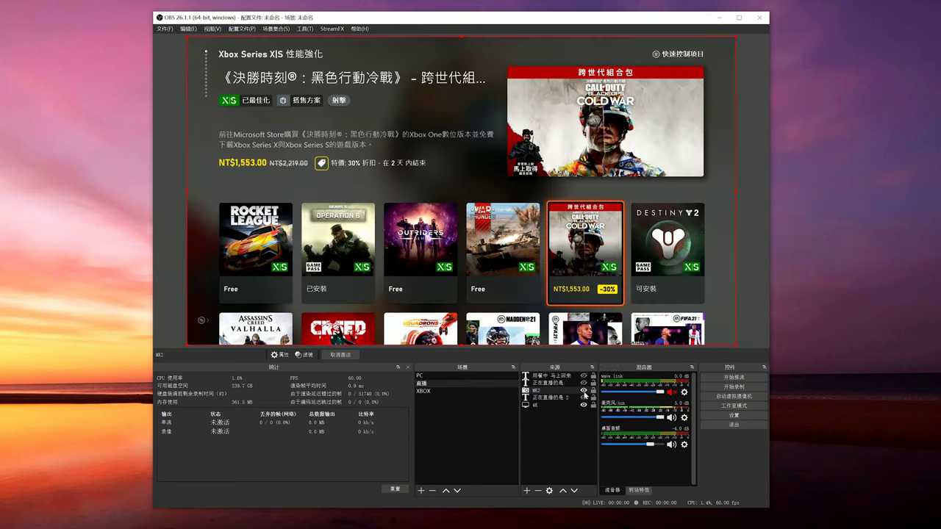
{"action": "left_click", "coordinate": [584, 391]}
{"action": "left_click", "coordinate": [583, 391]}
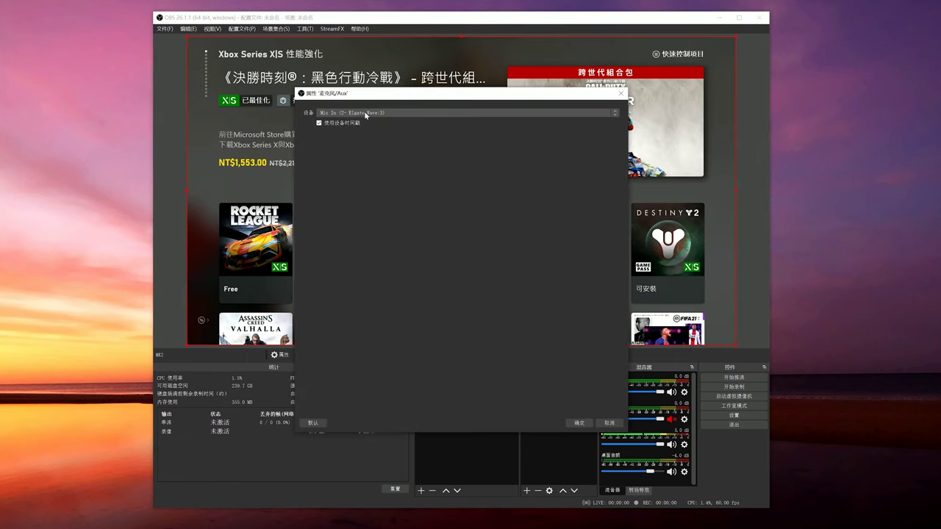
Close the microphone properties and check which device the desktop audio source uses
{"action": "left_click", "coordinate": [621, 93]}
{"action": "left_click", "coordinate": [683, 472]}
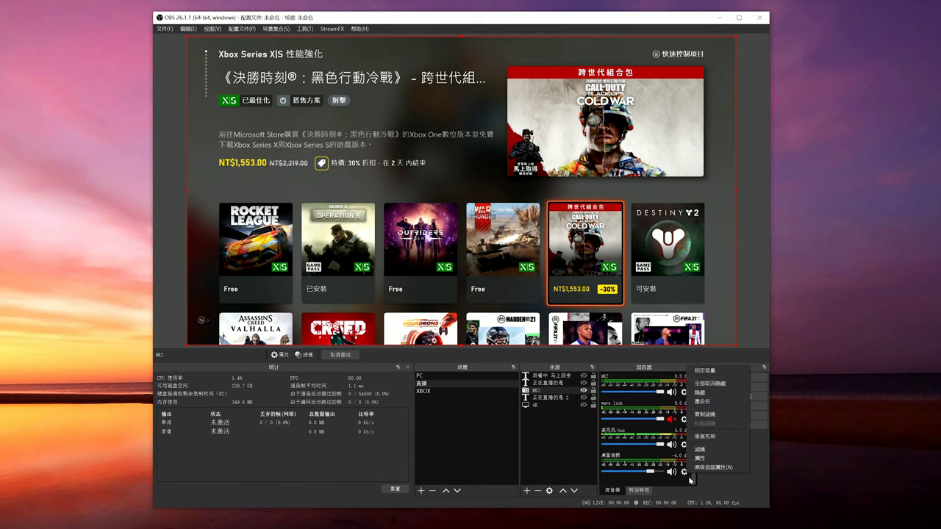
{"action": "left_click", "coordinate": [700, 458]}
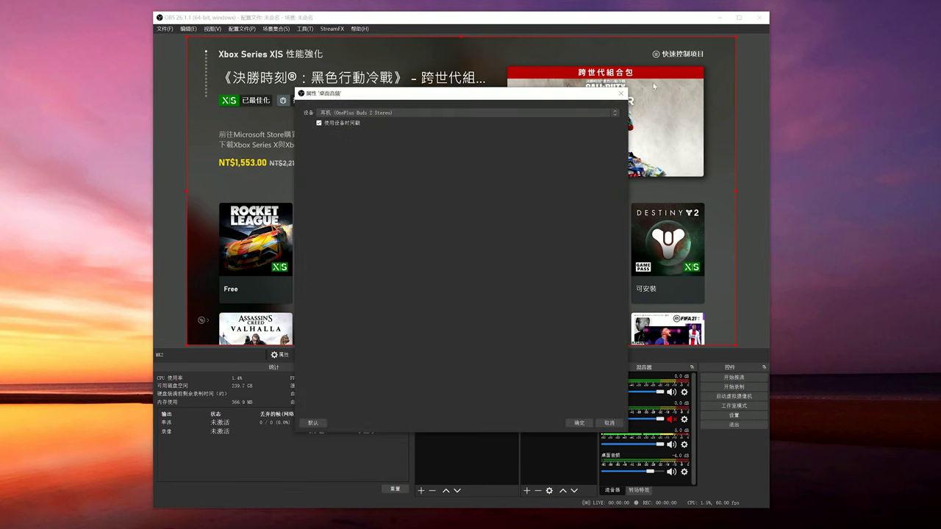
{"action": "left_click", "coordinate": [621, 94]}
Review the monitoring and track assignments of all audio sources in the advanced audio properties
{"action": "left_click", "coordinate": [683, 472]}
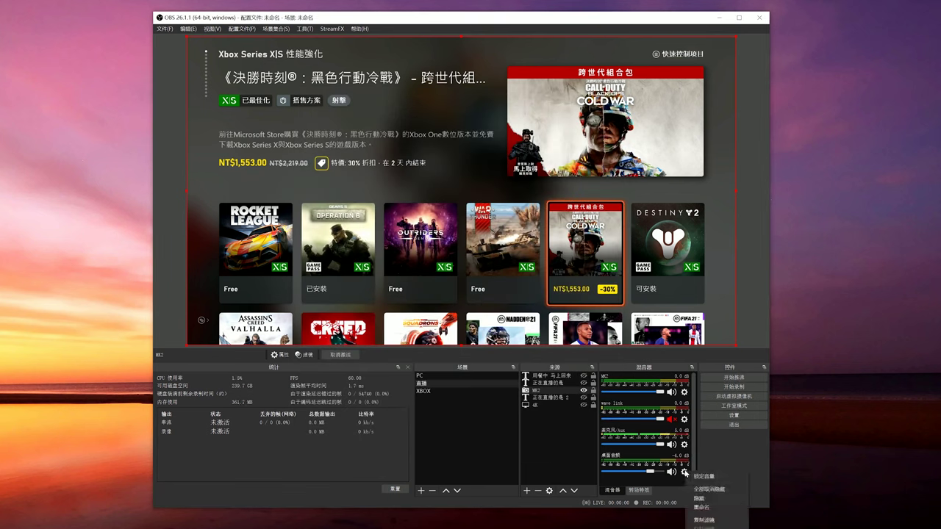
{"action": "left_click", "coordinate": [705, 527]}
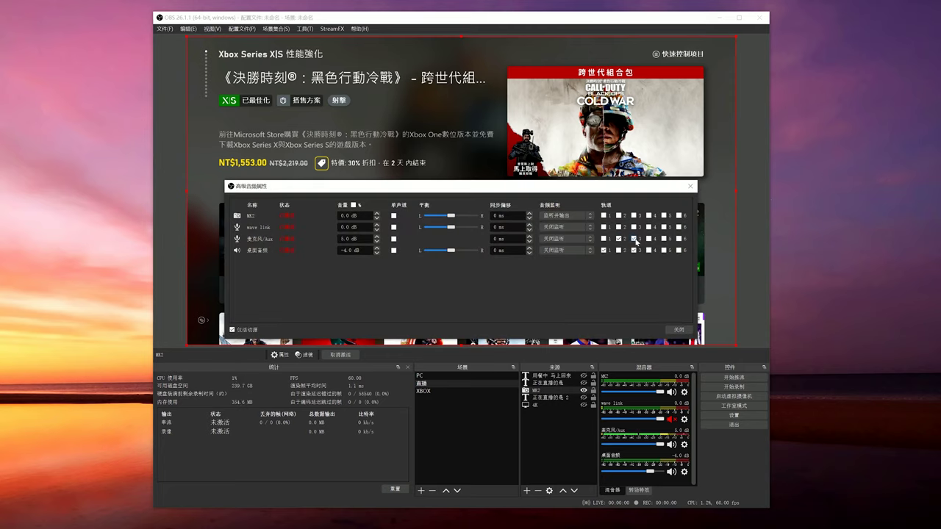
{"action": "left_click", "coordinate": [689, 186]}
Review the audio tracks and encoder options for streaming and recording in the output settings
{"action": "left_click", "coordinate": [733, 416]}
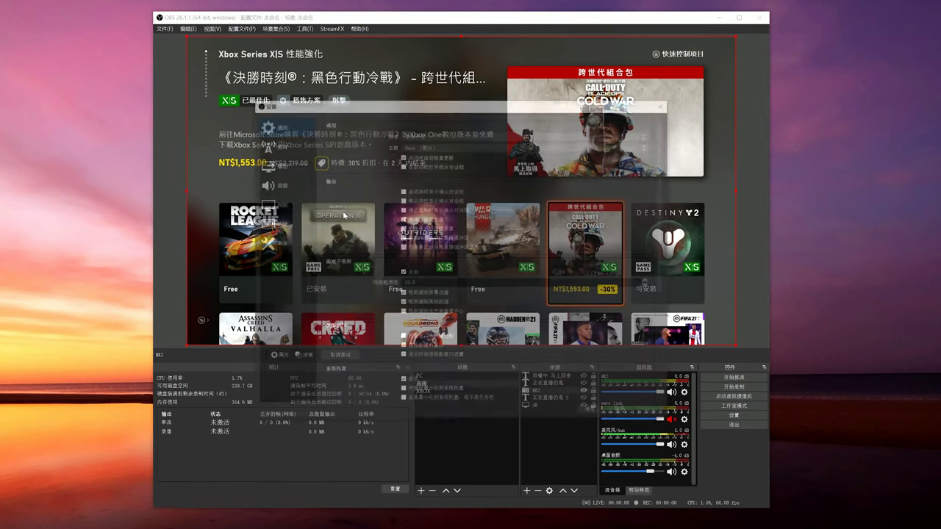
{"action": "left_click", "coordinate": [283, 164]}
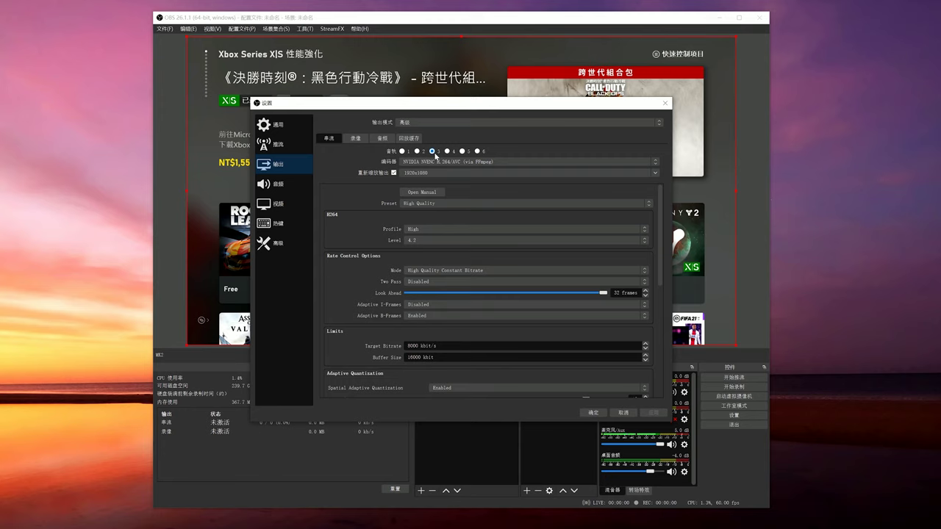
{"action": "left_click", "coordinate": [355, 138]}
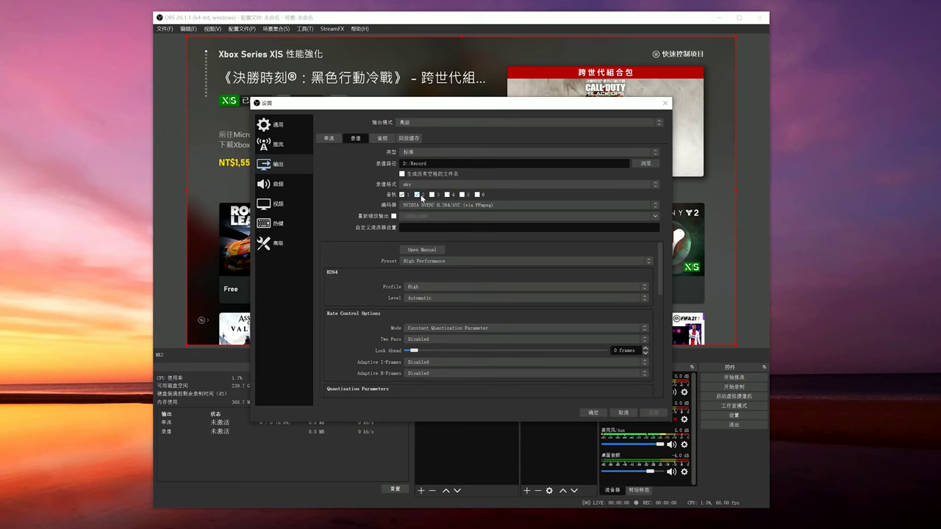
{"action": "key", "text": "Escape"}
Disable the scene preview
{"action": "right_click", "coordinate": [456, 166]}
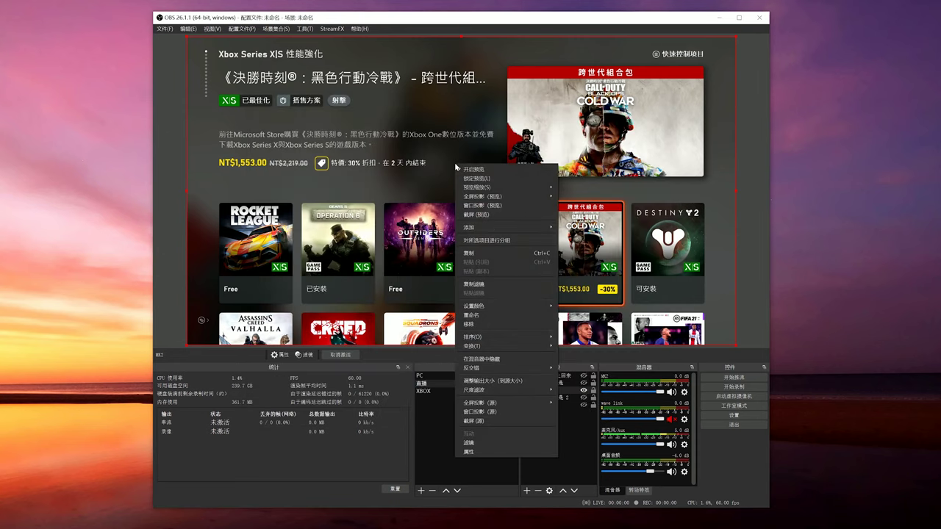
{"action": "left_click", "coordinate": [467, 169]}
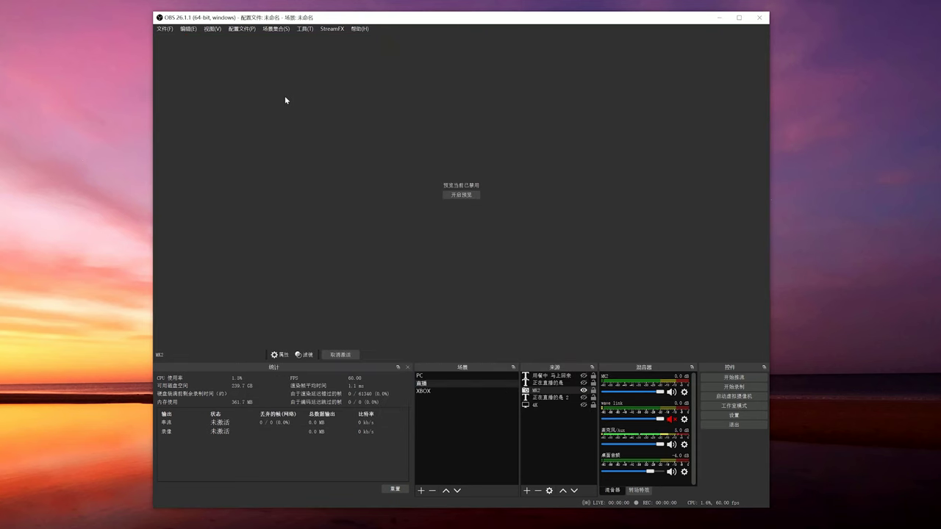
Choose Direct3D 11 as the renderer and NV12 as the color format in the advanced settings
{"action": "left_click", "coordinate": [166, 29]}
{"action": "left_click", "coordinate": [184, 79]}
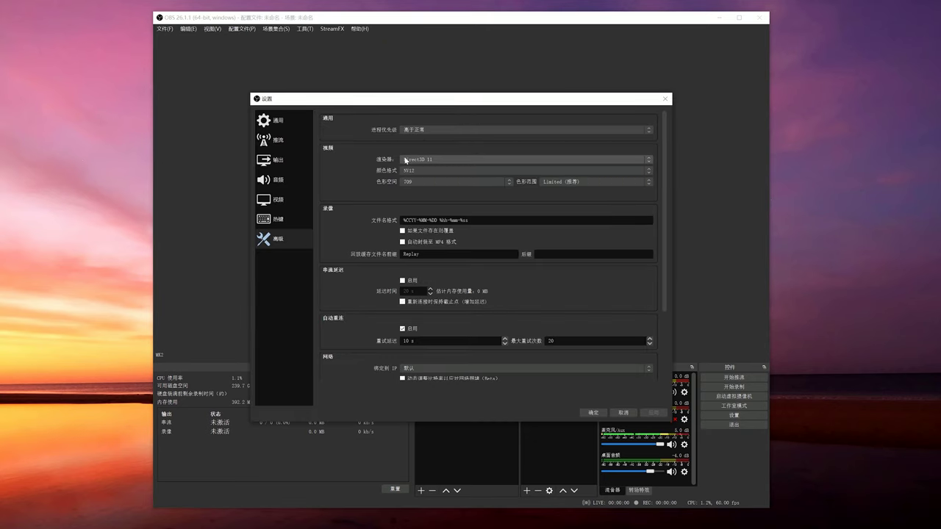
{"action": "left_click", "coordinate": [443, 159]}
{"action": "left_click", "coordinate": [444, 161]}
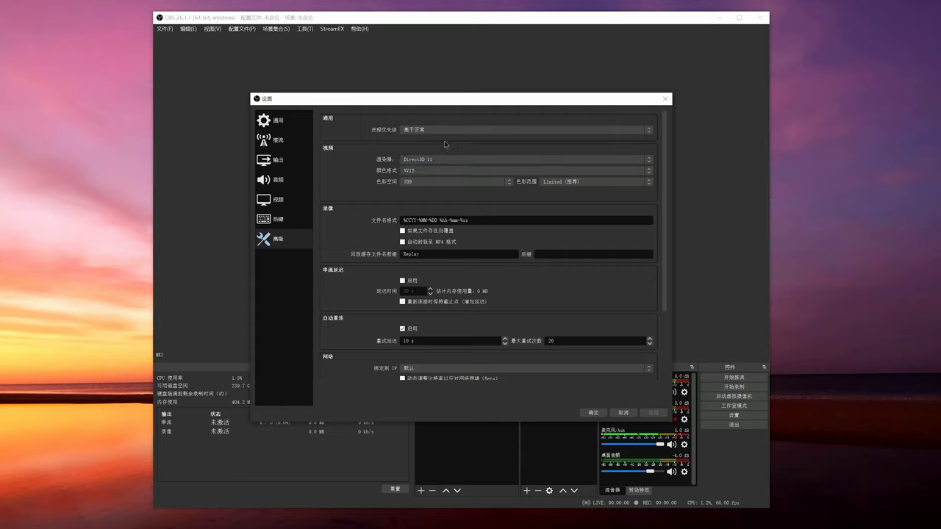
{"action": "left_click", "coordinate": [441, 170]}
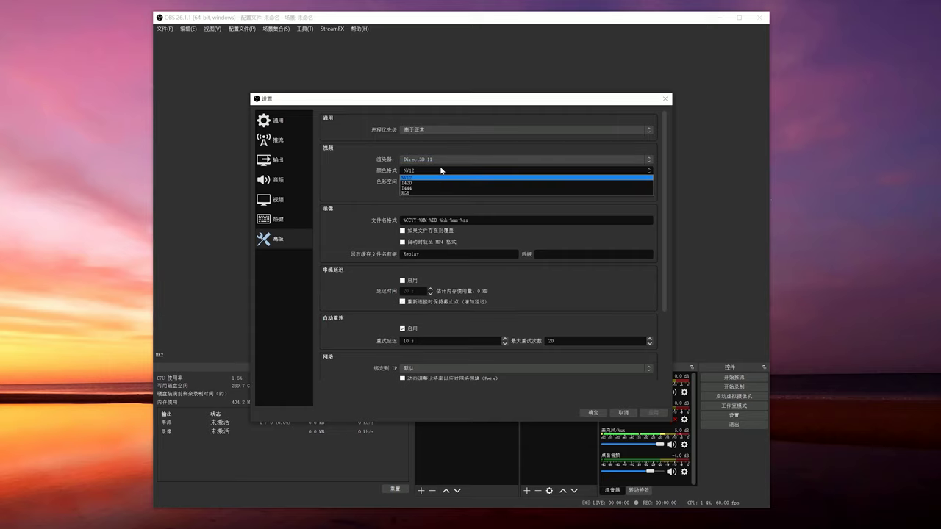
{"action": "left_click", "coordinate": [416, 178]}
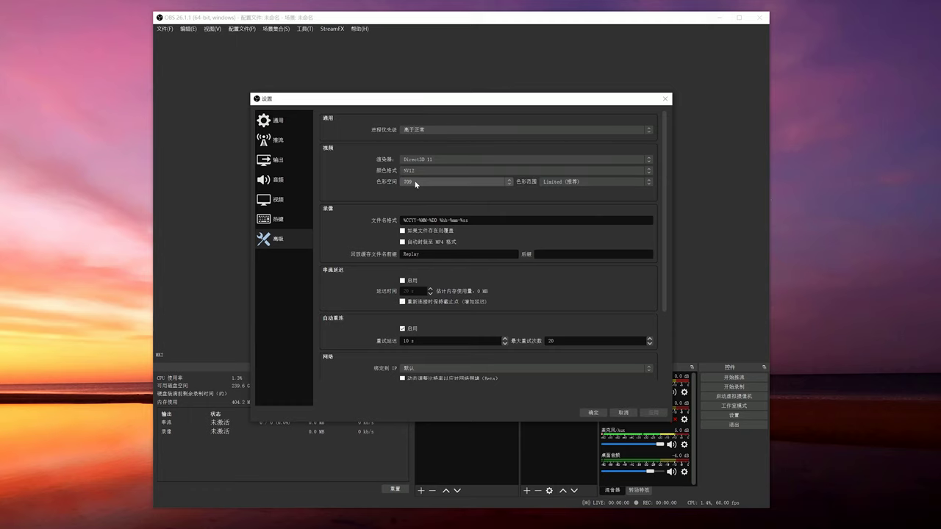
View the color space and color range options in the advanced video settings
{"action": "left_click", "coordinate": [416, 183]}
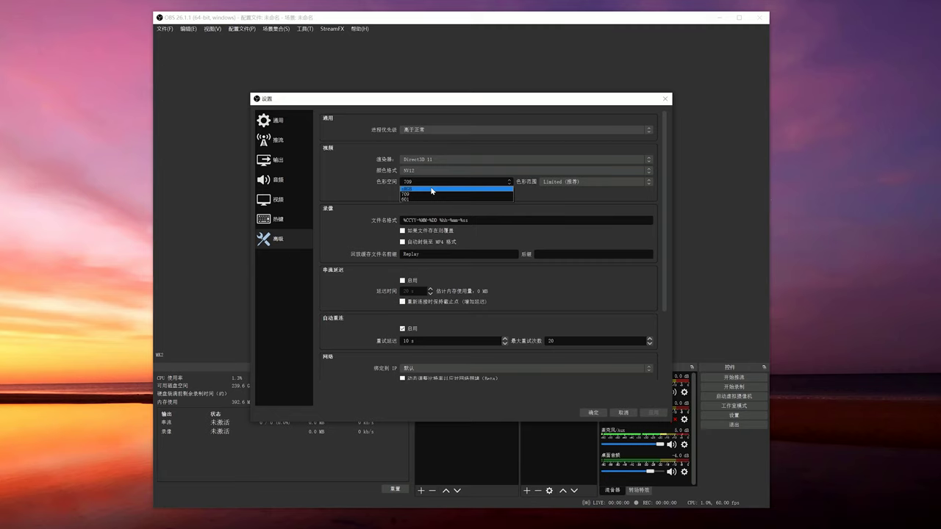
{"action": "left_click", "coordinate": [399, 190]}
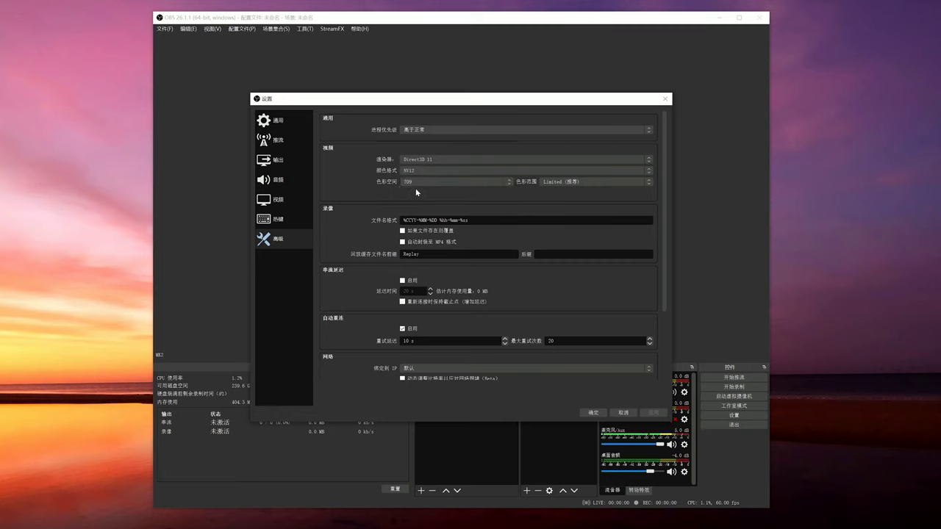
{"action": "left_click", "coordinate": [581, 182]}
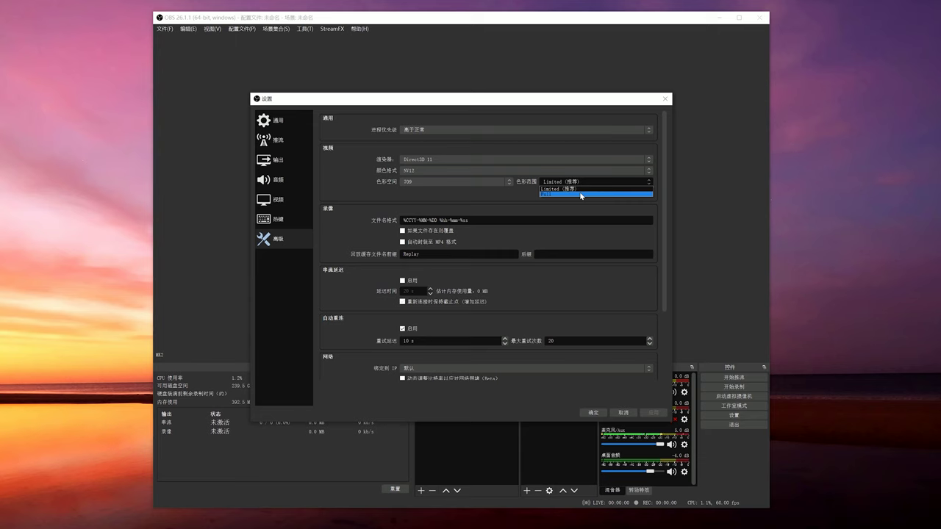
Keep the base and output resolutions at 3840x2160 and set the downscale filter to Lanczos with 36 samples in the video settings
{"action": "left_click", "coordinate": [301, 208]}
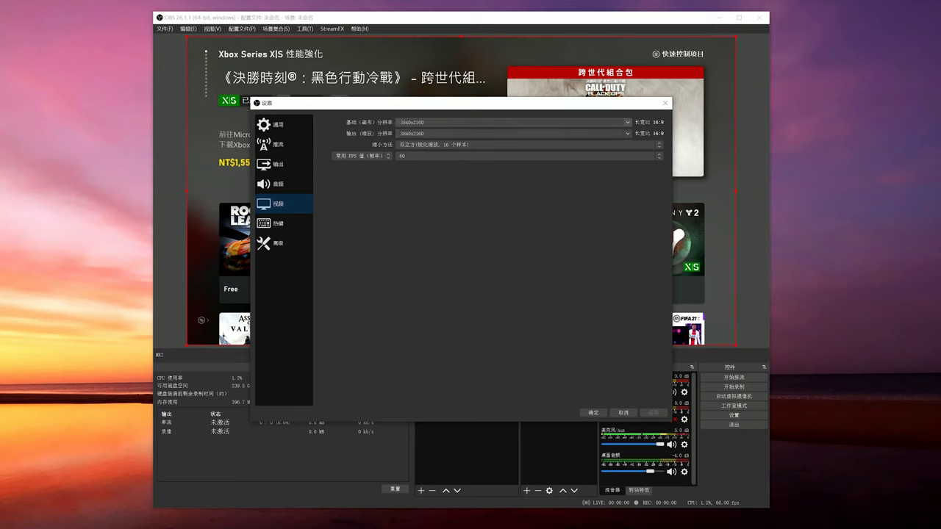
{"action": "left_click", "coordinate": [626, 123]}
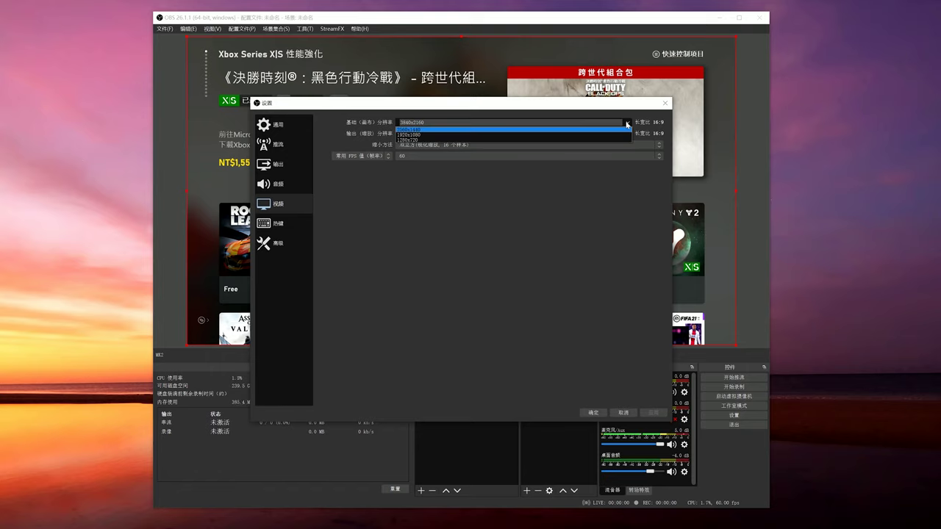
{"action": "left_click", "coordinate": [373, 143]}
{"action": "left_click", "coordinate": [627, 134]}
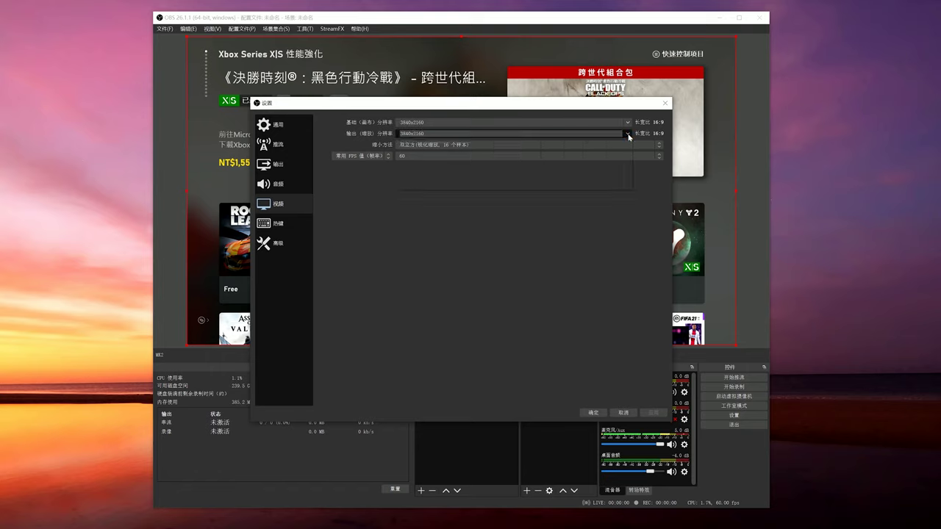
{"action": "left_click", "coordinate": [491, 144]}
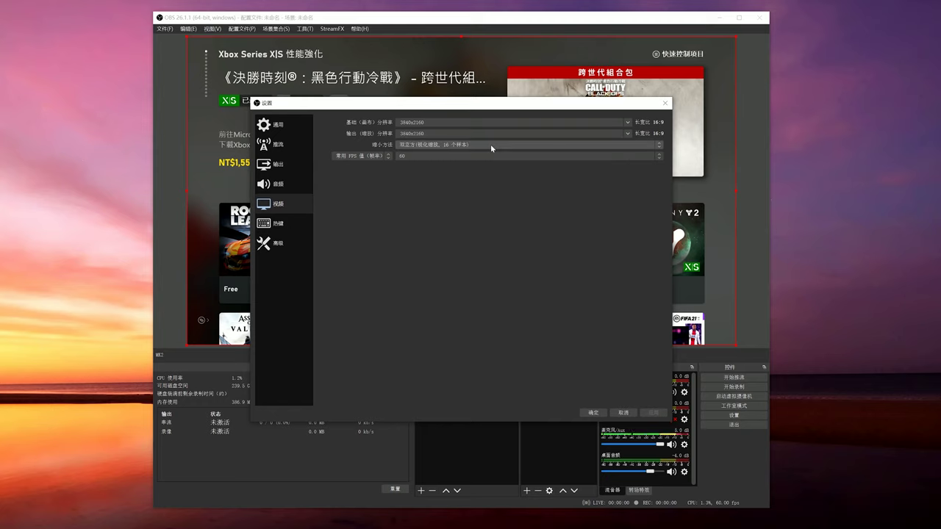
{"action": "left_click", "coordinate": [490, 144]}
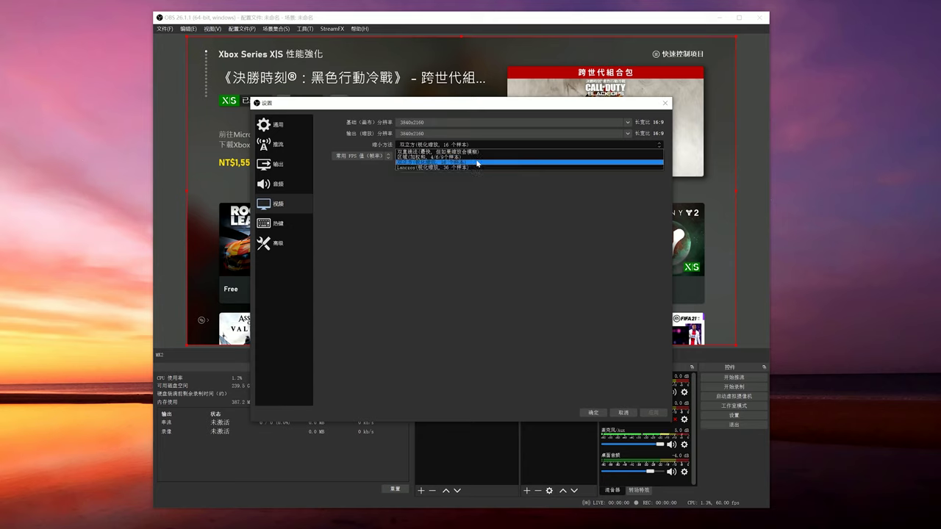
{"action": "left_click", "coordinate": [479, 168]}
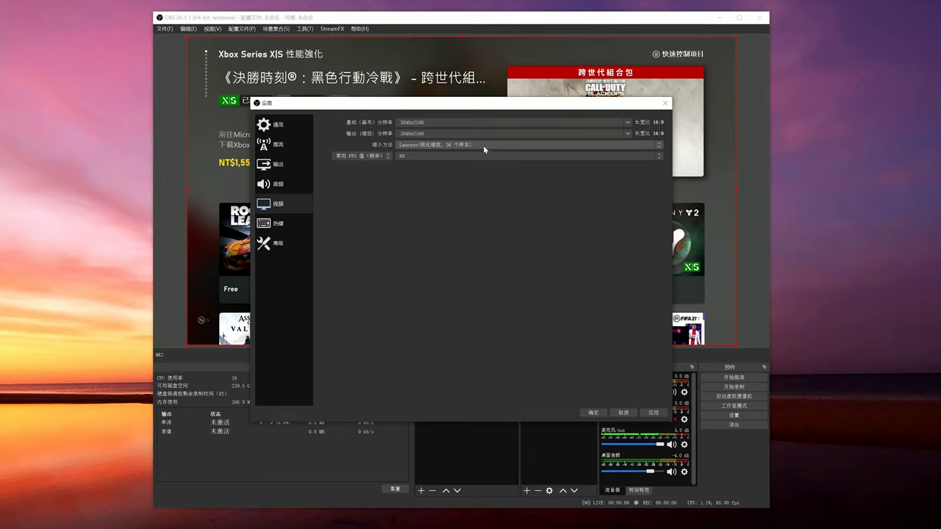
{"action": "left_click", "coordinate": [417, 156]}
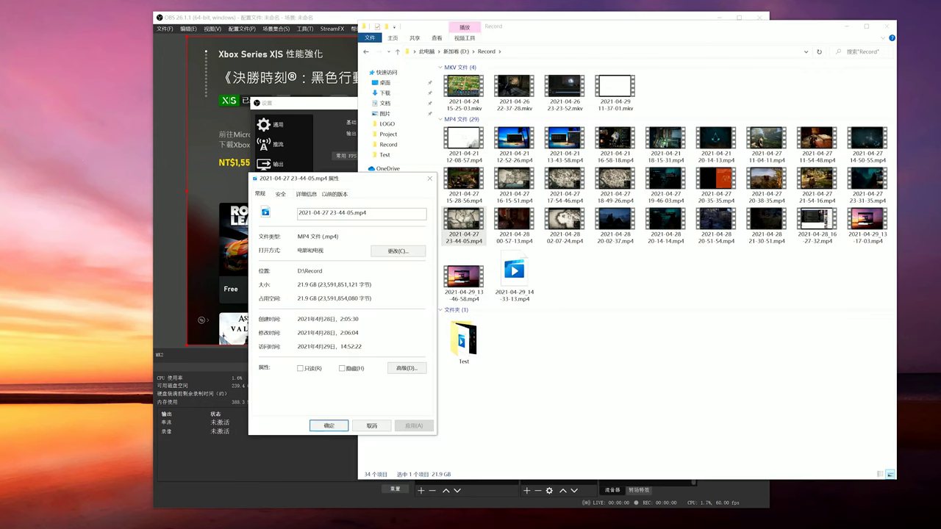
{"action": "left_click", "coordinate": [309, 195]}
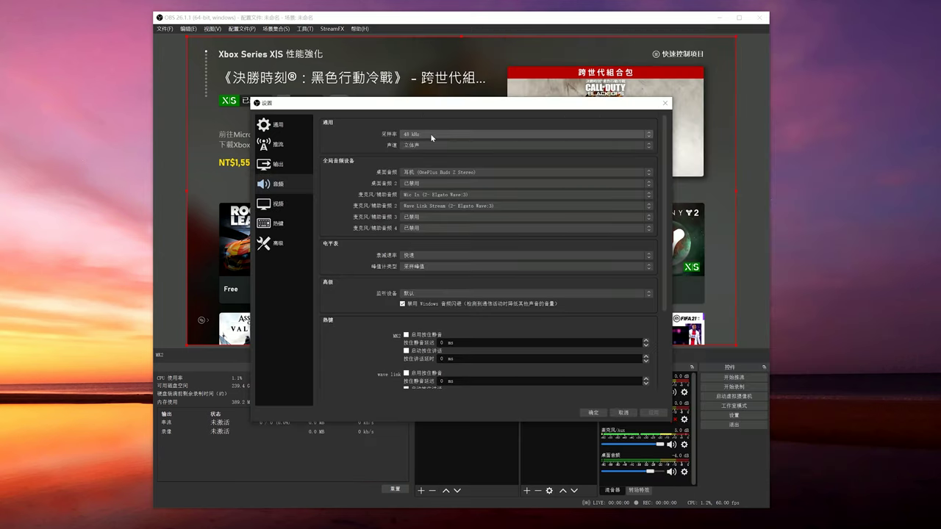
Choose 48 kHz as the sample rate in the audio settings
{"action": "left_click", "coordinate": [429, 133]}
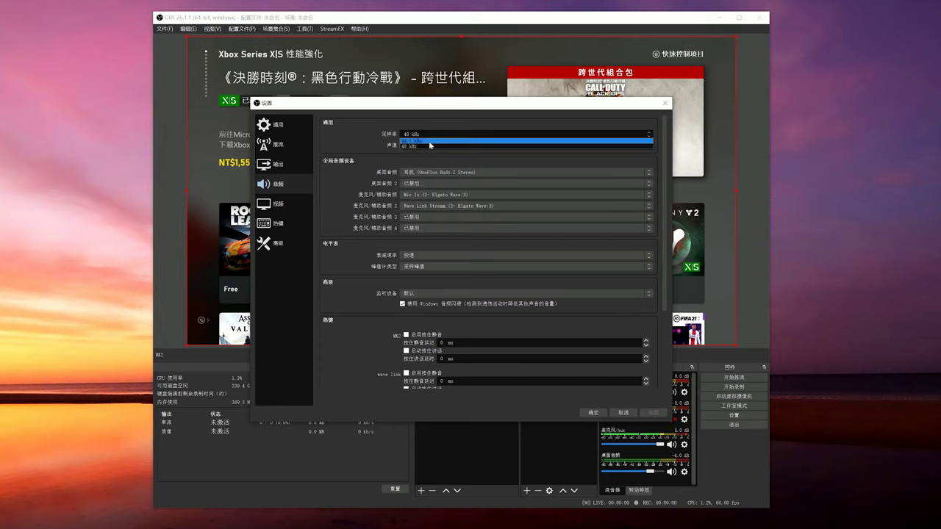
{"action": "left_click", "coordinate": [430, 144]}
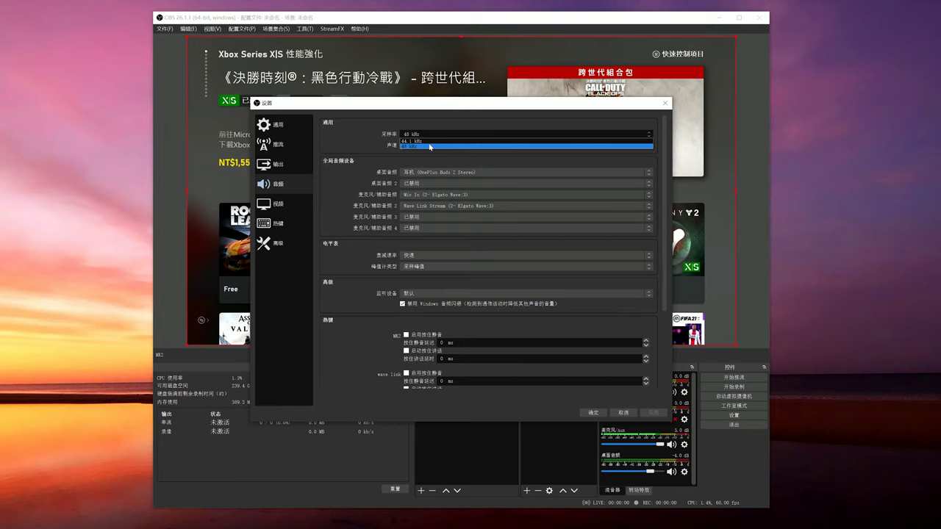
{"action": "left_click", "coordinate": [432, 146]}
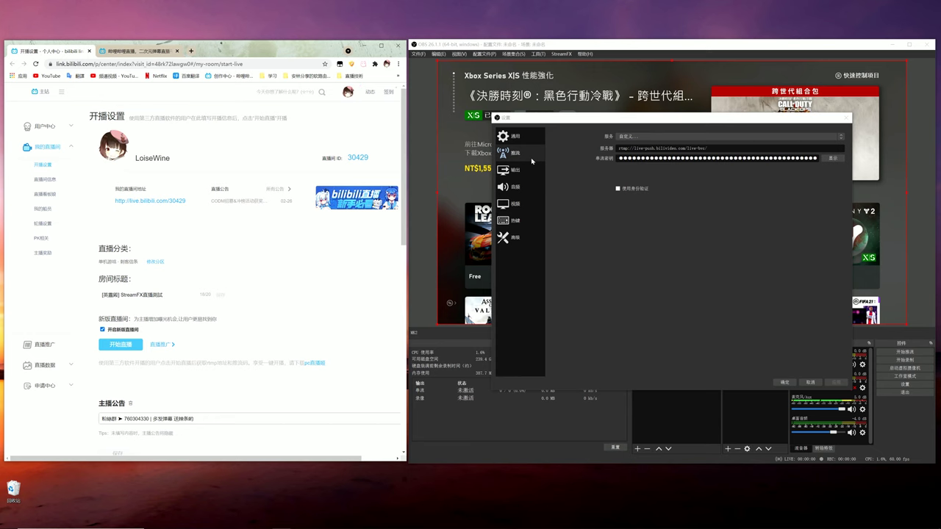
Start the live broadcast on the Bilibili page and copy its RTMP address into the custom stream server setting in OBS
{"action": "left_click", "coordinate": [631, 139]}
{"action": "left_click", "coordinate": [596, 143]}
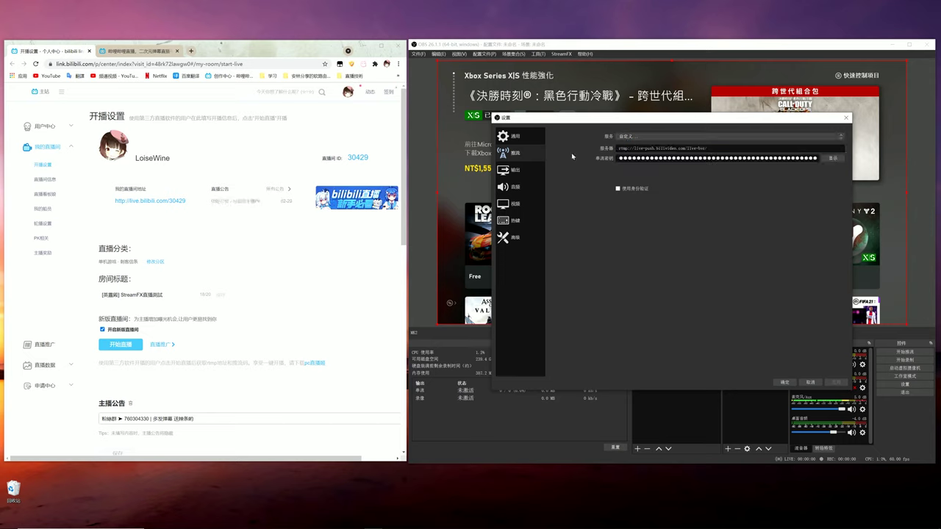
{"action": "left_click", "coordinate": [137, 344]}
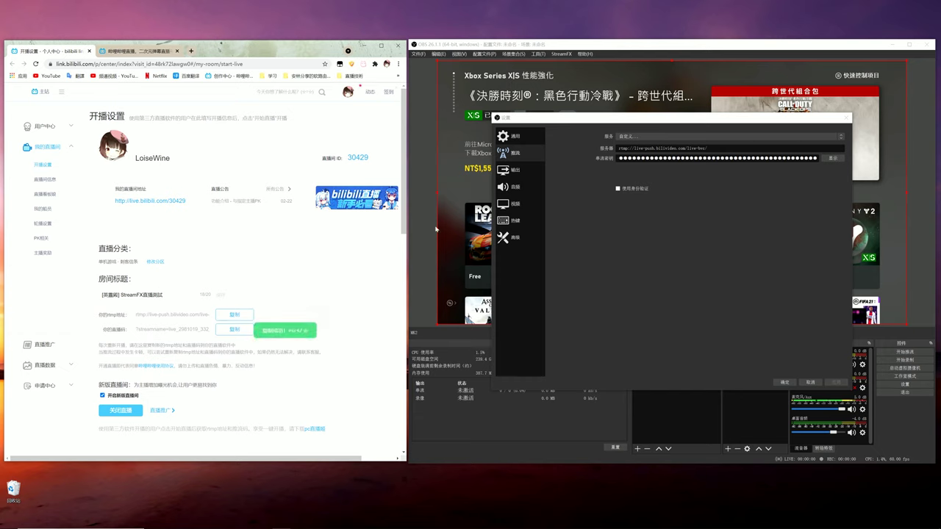
{"action": "left_click", "coordinate": [234, 314]}
{"action": "triple_click", "coordinate": [661, 148]}
{"action": "type", "text": "rtmp://live-push.bilibili.com/live-bvc/"}
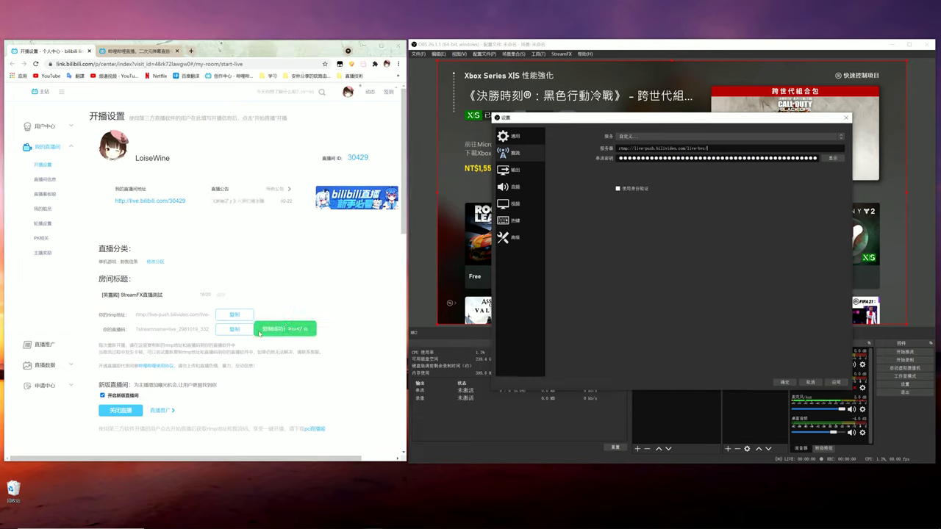
Copy the Bilibili stream key into the stream key field in OBS and accept the settings
{"action": "left_click", "coordinate": [233, 329]}
{"action": "left_click", "coordinate": [717, 158]}
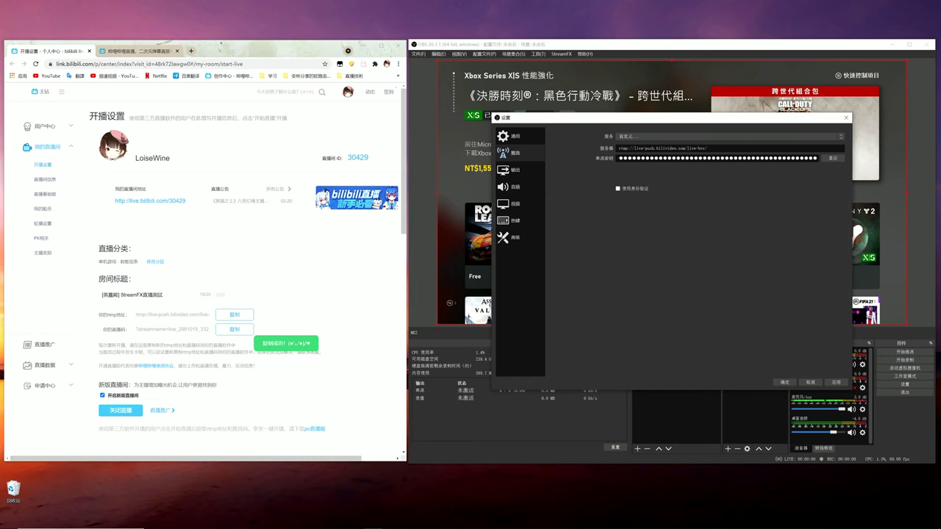
{"action": "key", "text": "ctrl+a"}
{"action": "key", "text": "ctrl+v"}
{"action": "left_click", "coordinate": [784, 382]}
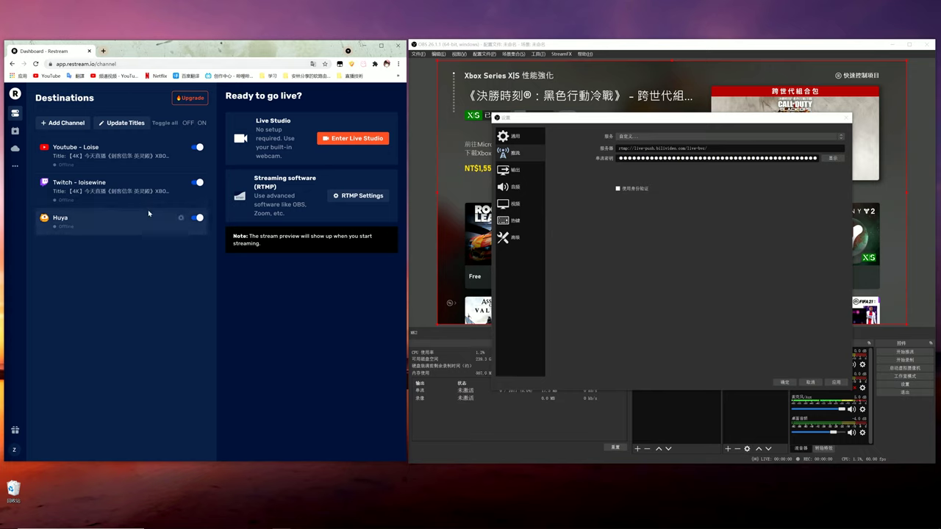
Browse the platforms that can be added as a new channel in Restream, then return to the dashboard
{"action": "left_click", "coordinate": [62, 123]}
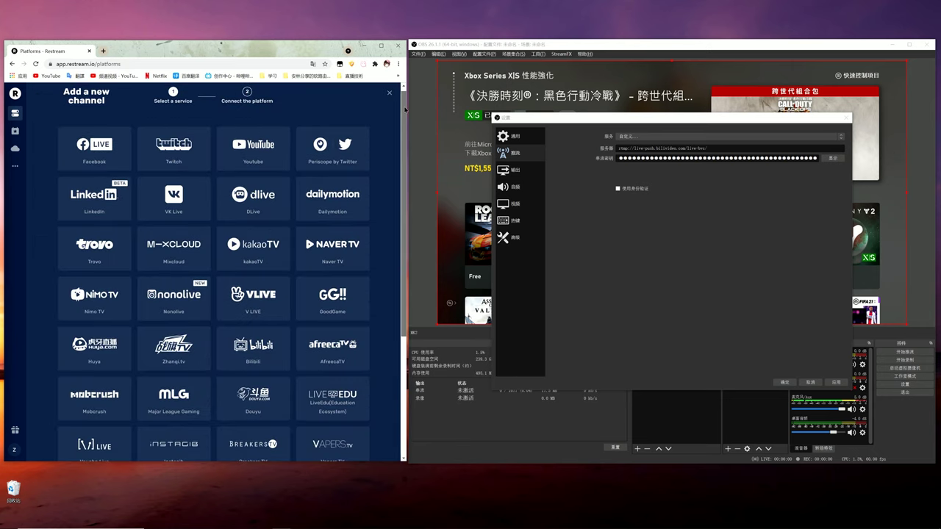
{"action": "scroll", "coordinate": [397, 184], "scroll_direction": "down", "scroll_amount": 3}
{"action": "key", "text": "alt+Left"}
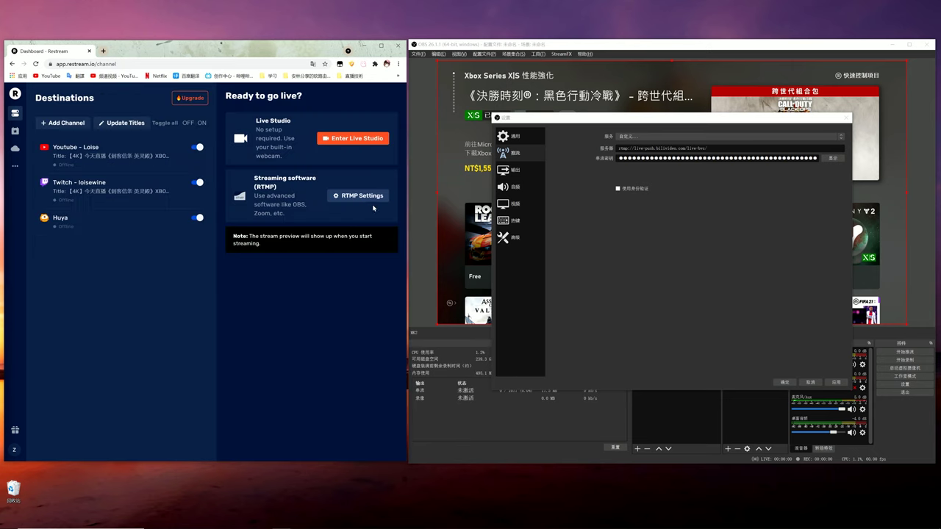
Copy the RTMP URL of Restream's Asia (Singapore) server into the custom stream server setting in OBS
{"action": "left_click", "coordinate": [375, 197]}
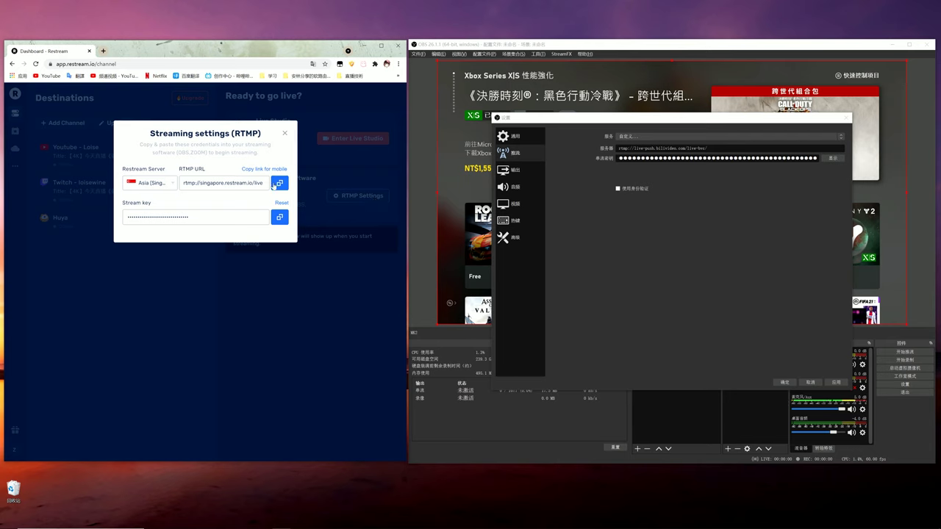
{"action": "left_click", "coordinate": [167, 186]}
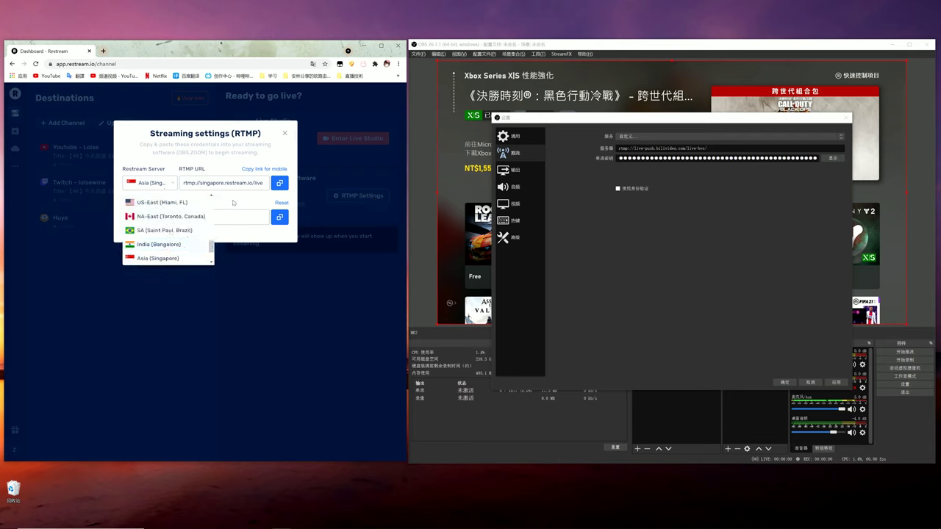
{"action": "left_click", "coordinate": [233, 202]}
{"action": "left_click", "coordinate": [279, 182]}
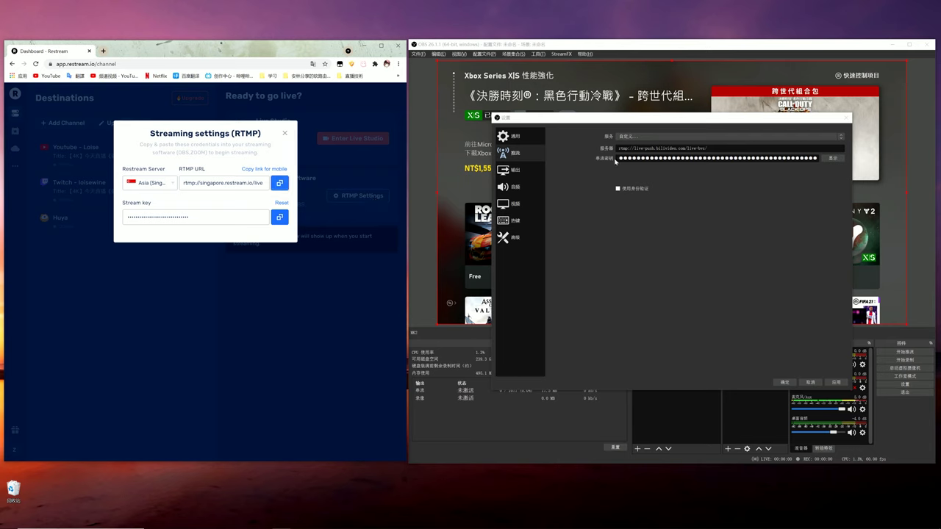
{"action": "triple_click", "coordinate": [661, 148]}
{"action": "key", "text": "ctrl+v"}
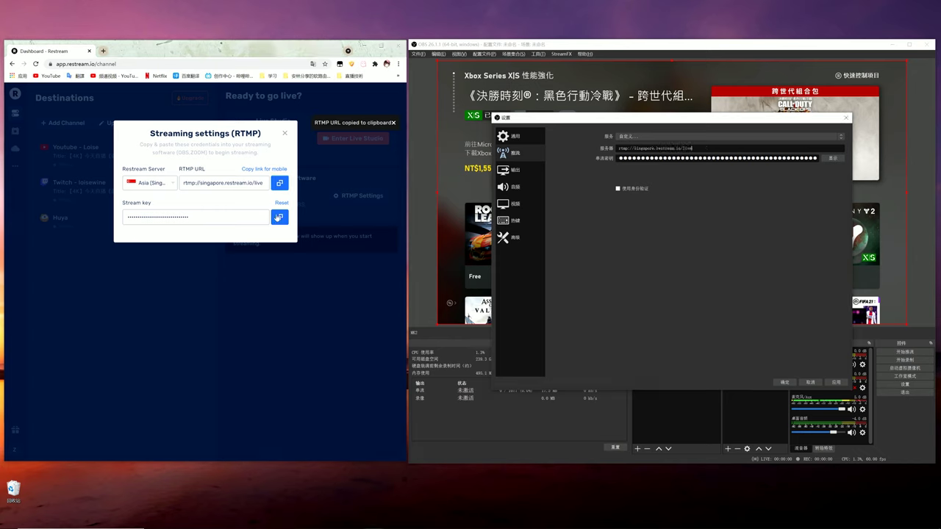
Copy the Restream stream key into the stream key field in OBS, then apply and accept the settings
{"action": "left_click", "coordinate": [279, 217]}
{"action": "triple_click", "coordinate": [717, 158]}
{"action": "key", "text": "ctrl+v"}
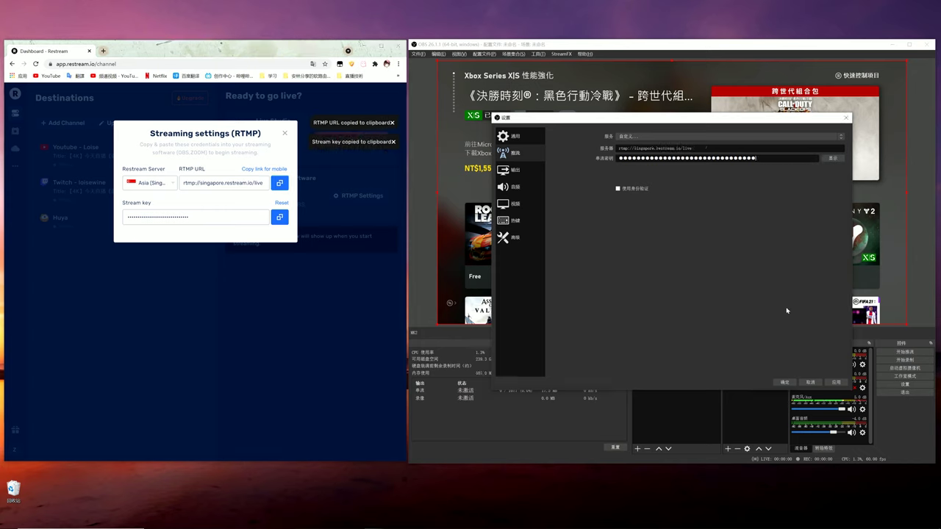
{"action": "left_click", "coordinate": [836, 382]}
{"action": "left_click", "coordinate": [784, 382]}
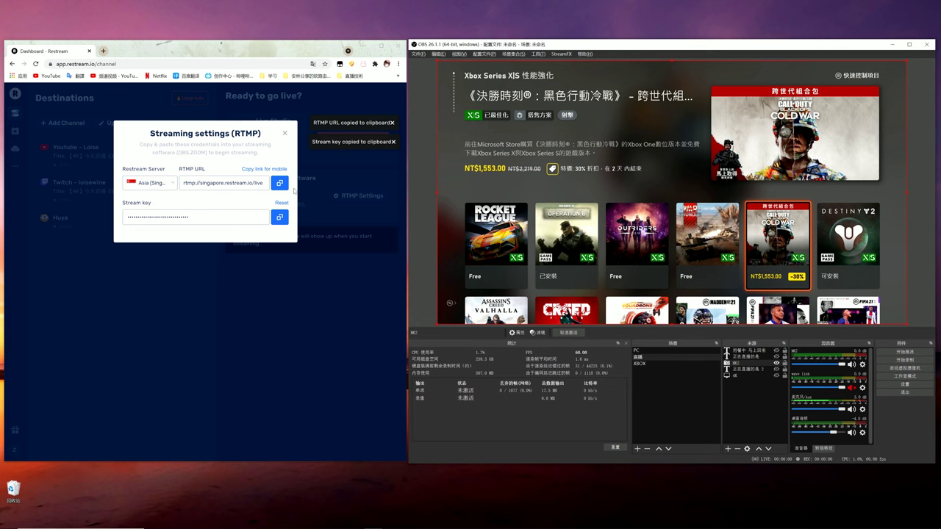
Start streaming in OBS and check the live broadcast on the Huya, YouTube and Twitch pages and the Restream dashboard
{"action": "left_click", "coordinate": [285, 133]}
{"action": "left_click", "coordinate": [912, 355]}
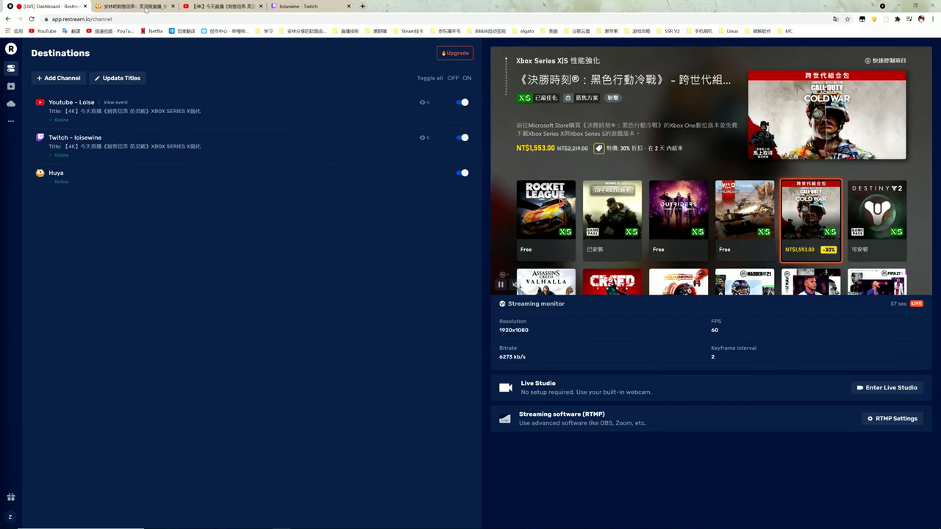
{"action": "left_click", "coordinate": [132, 6]}
{"action": "left_click", "coordinate": [222, 5]}
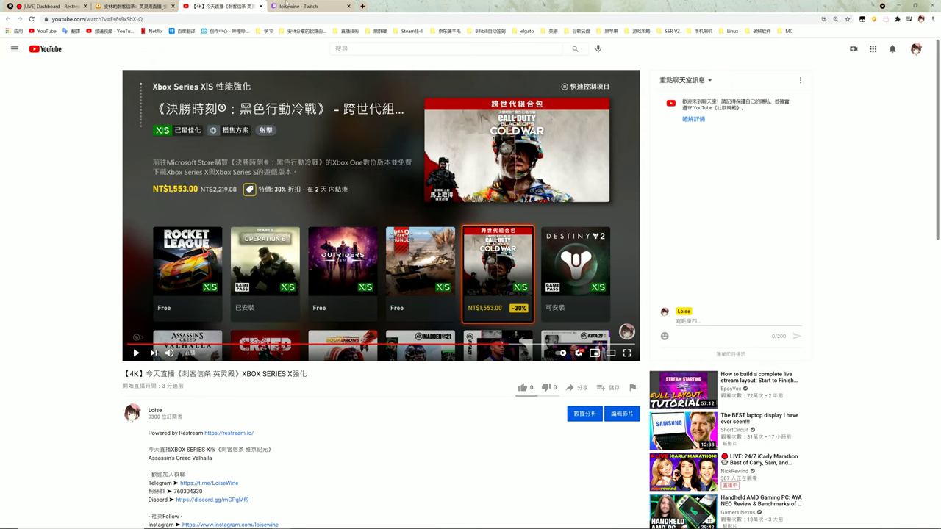
{"action": "left_click", "coordinate": [297, 6]}
{"action": "left_click", "coordinate": [41, 5]}
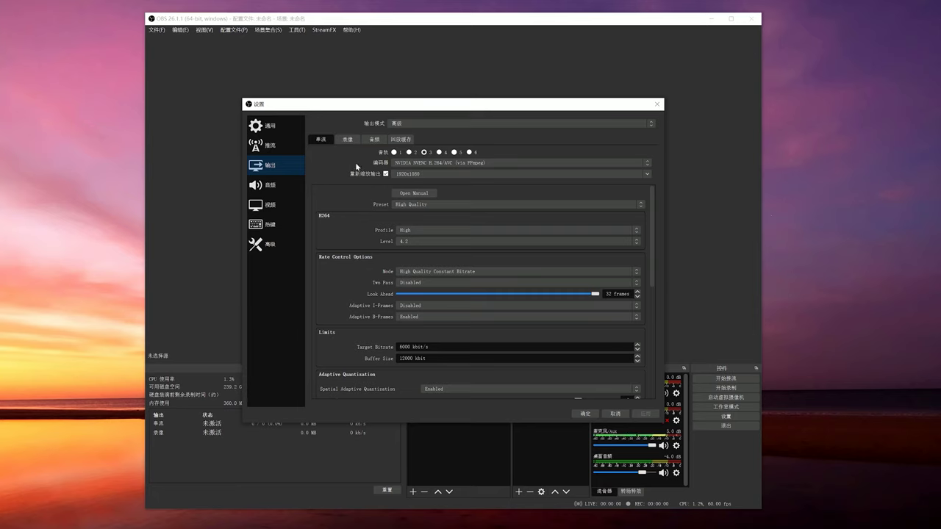
View the output mode options and the encoders available for streaming and for recording in the output settings
{"action": "left_click", "coordinate": [426, 123]}
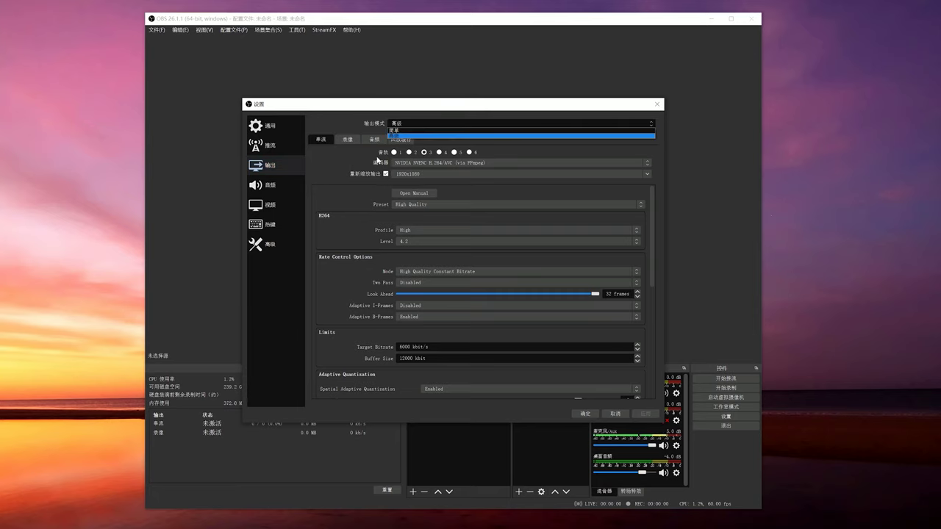
{"action": "left_click", "coordinate": [332, 160]}
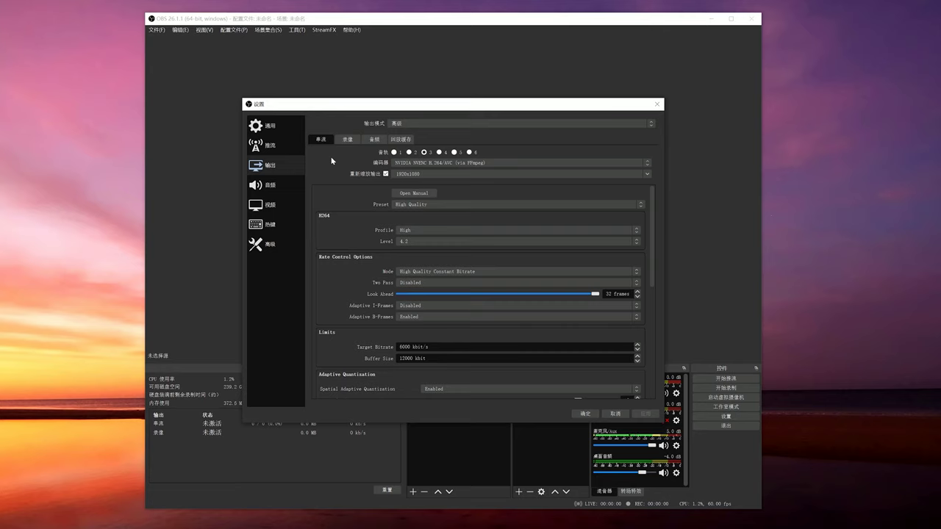
{"action": "left_click", "coordinate": [493, 163]}
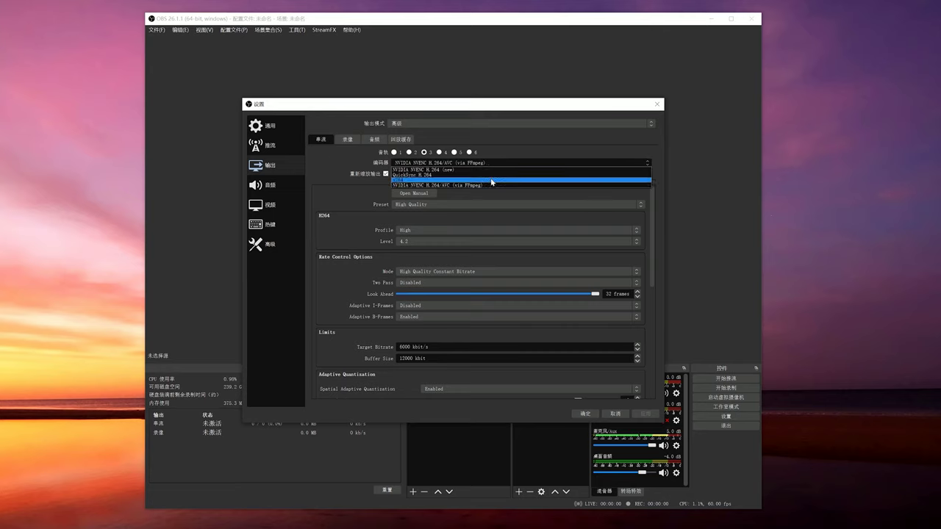
{"action": "left_click", "coordinate": [347, 139]}
{"action": "left_click", "coordinate": [493, 205]}
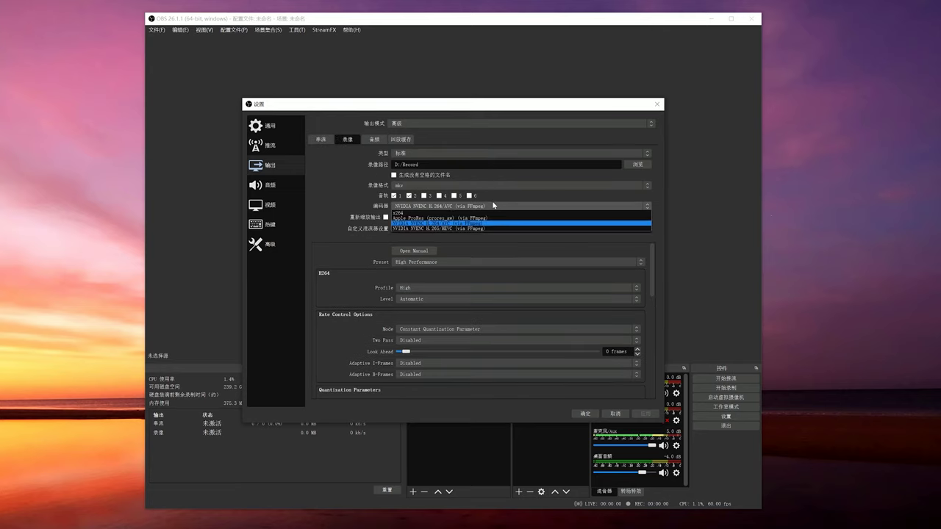
Switch to the obs-StreamFX GitHub page in the browser and open the StreamFX 0.10.0 release
{"action": "key", "text": "alt+Tab"}
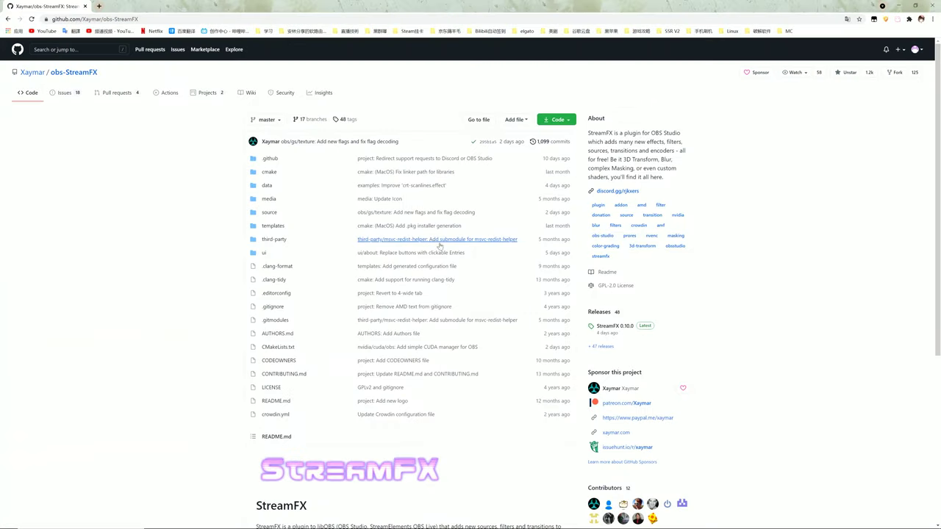
{"action": "scroll", "coordinate": [470, 253], "scroll_direction": "down", "scroll_amount": 2}
{"action": "left_click", "coordinate": [614, 178]}
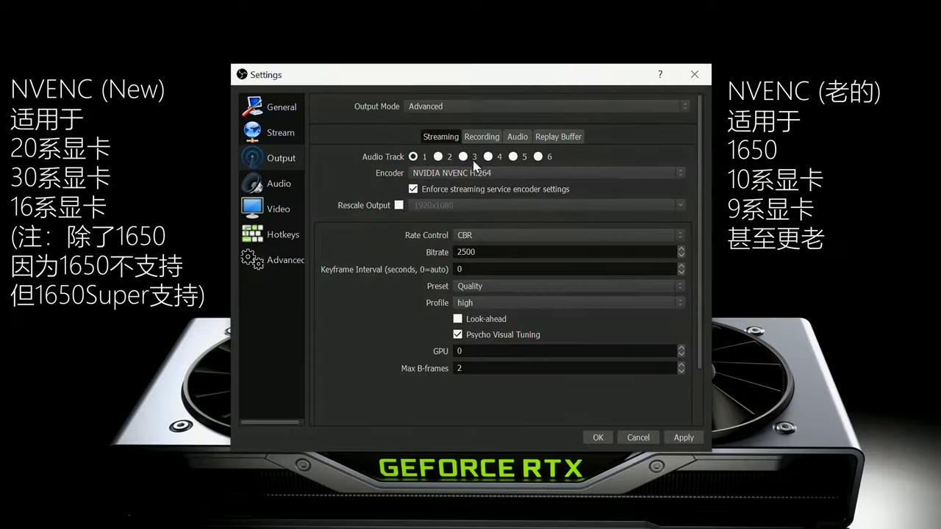
Set the streaming encoder to x264 in the OBS output settings
{"action": "left_click", "coordinate": [476, 177]}
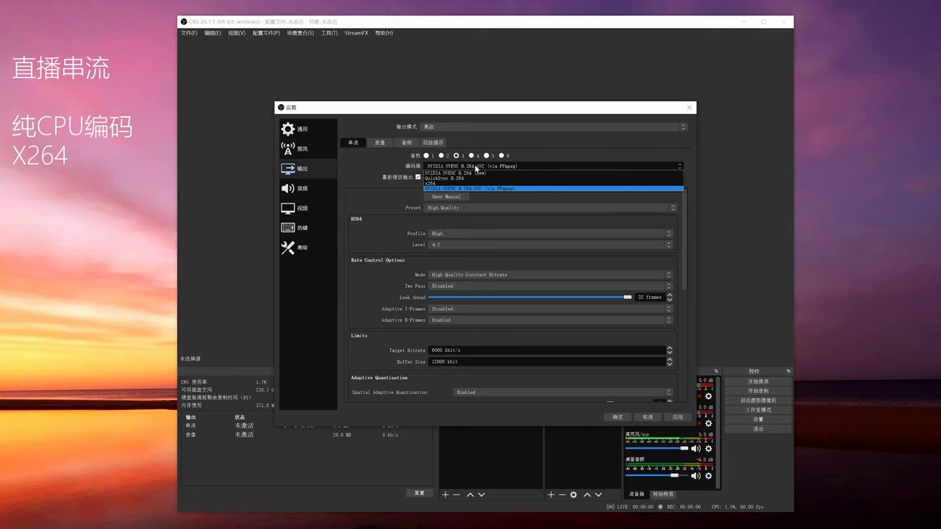
{"action": "left_click", "coordinate": [473, 184]}
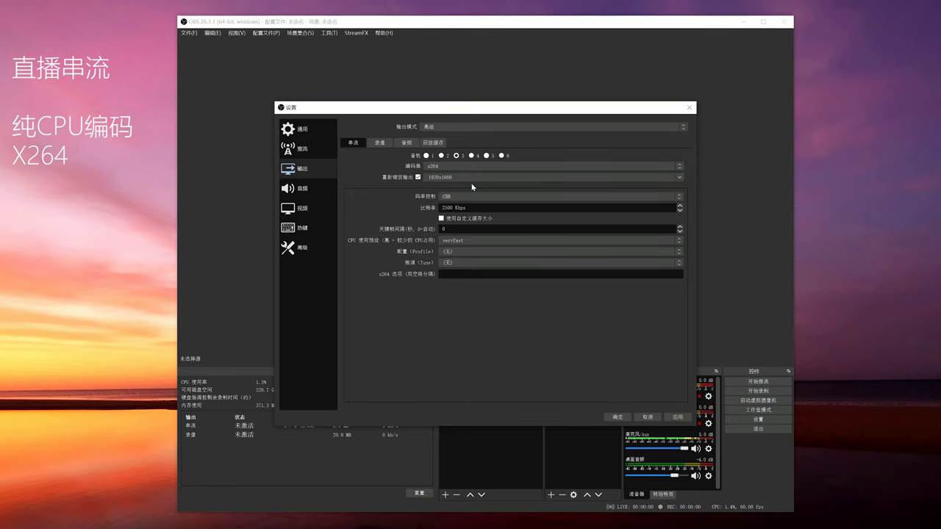
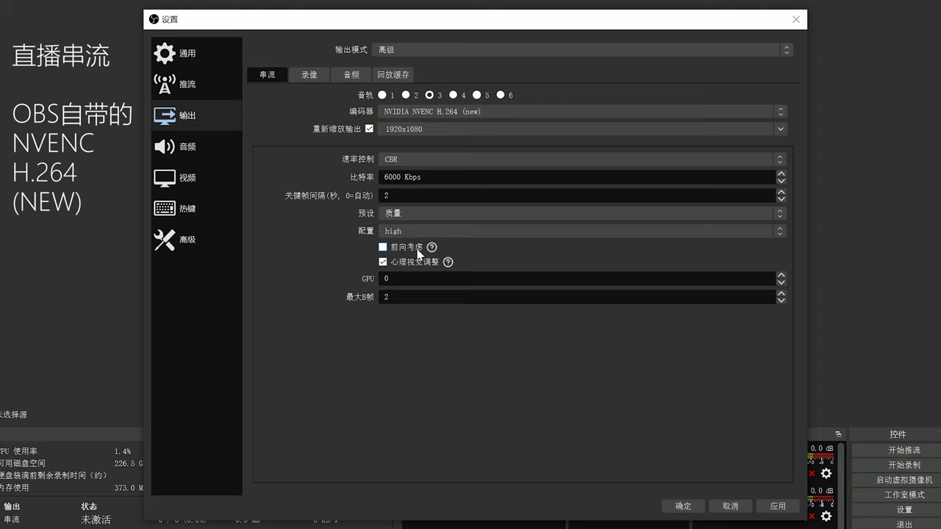
Try maximum B-frame values of 4 and 3 for the NVIDIA NVENC H.264 (new) streaming encoder and return to 2
{"action": "mouse_move", "coordinate": [433, 252]}
{"action": "double_click", "coordinate": [386, 296]}
{"action": "type", "text": "4"}
{"action": "key", "text": "BackSpace"}
{"action": "type", "text": "3"}
{"action": "key", "text": "BackSpace"}
{"action": "type", "text": "2"}
Switch the streaming encoder to QuickSync H.264 and set its target usage to veryfast
{"action": "left_click", "coordinate": [489, 112]}
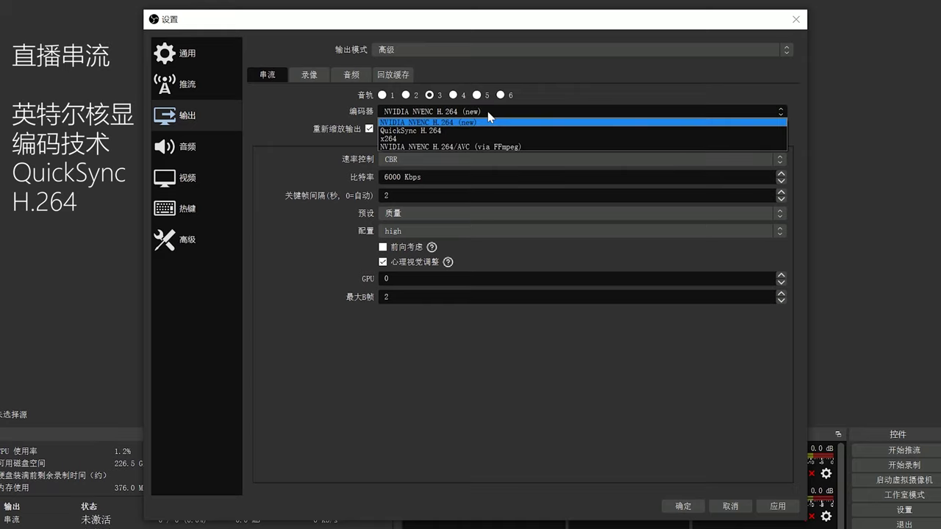
{"action": "left_click", "coordinate": [483, 131]}
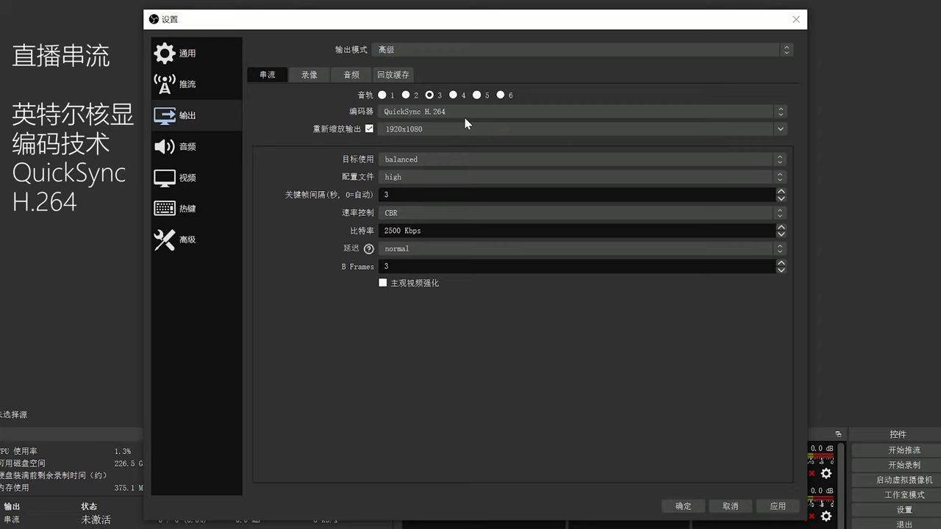
{"action": "left_click", "coordinate": [433, 160]}
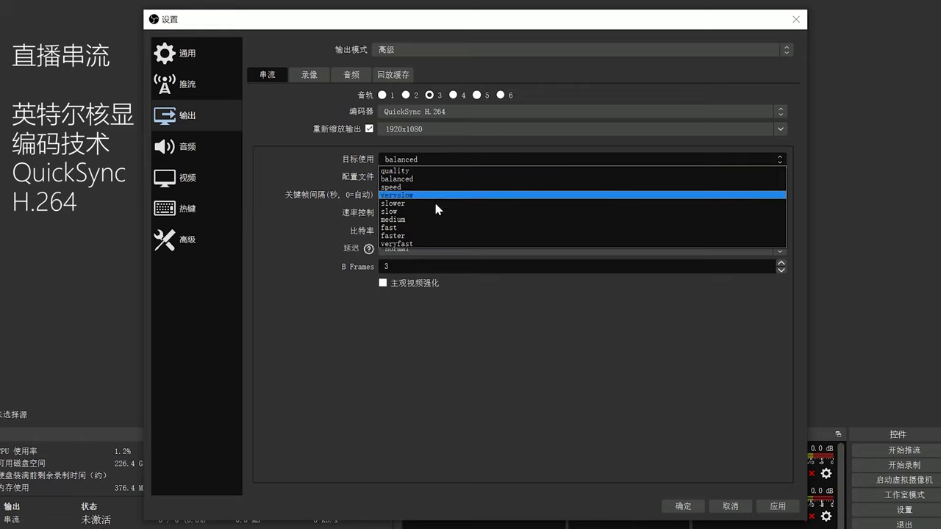
{"action": "left_click", "coordinate": [431, 244]}
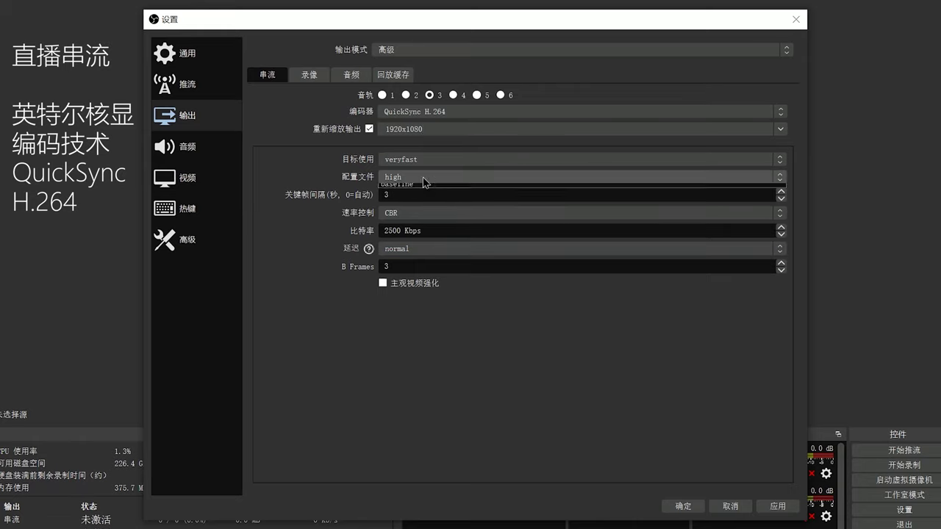
Set the QuickSync streaming encoder's keyframe interval to 2 seconds and its bitrate to 6000 Kbps
{"action": "left_click", "coordinate": [386, 194]}
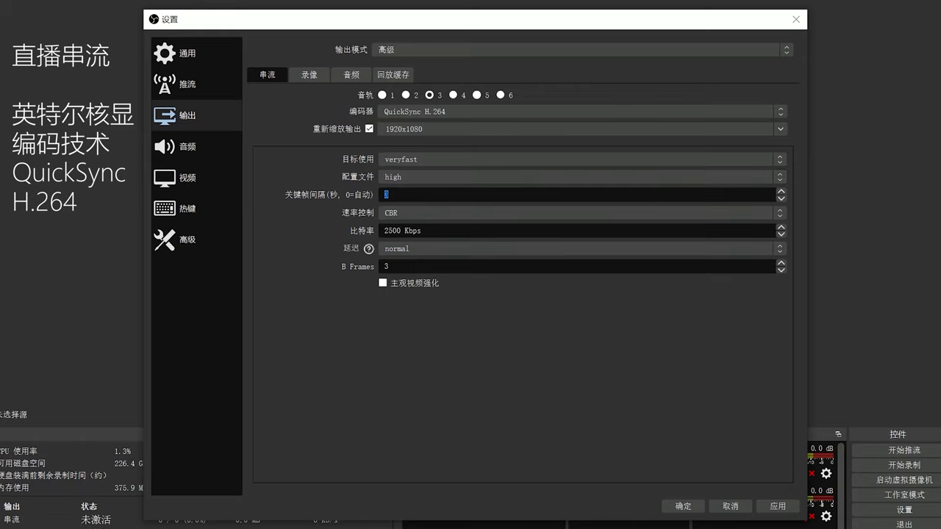
{"action": "type", "text": "6000"}
{"action": "key", "text": "Tab"}
{"action": "key", "text": "Tab"}
{"action": "type", "text": "2"}
{"action": "double_click", "coordinate": [374, 193]}
{"action": "type", "text": "2"}
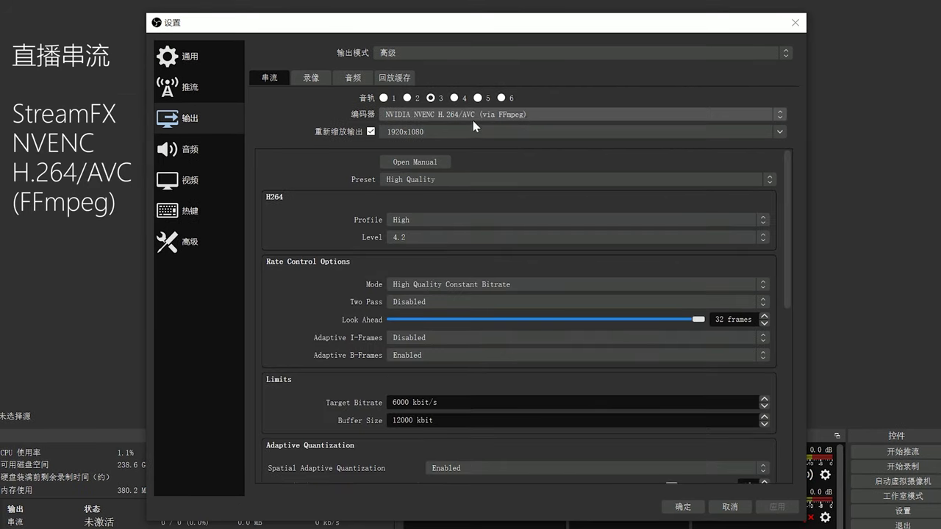
Toggle the 1920x1080 output rescaling off and on, and choose the High Quality preset for the NVENC H.264/AVC (via FFmpeg) streaming encoder
{"action": "double_click", "coordinate": [372, 132]}
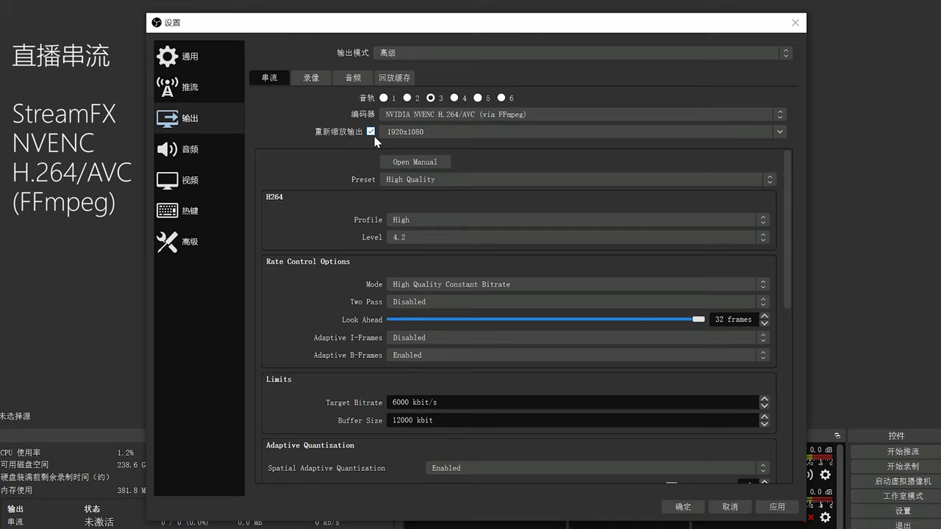
{"action": "left_click", "coordinate": [371, 132]}
{"action": "left_click", "coordinate": [220, 180]}
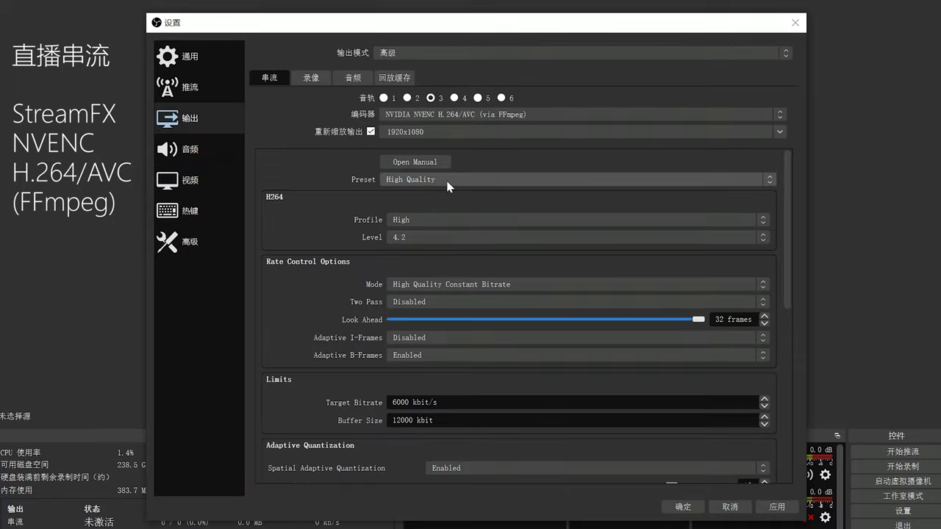
{"action": "left_click", "coordinate": [445, 179]}
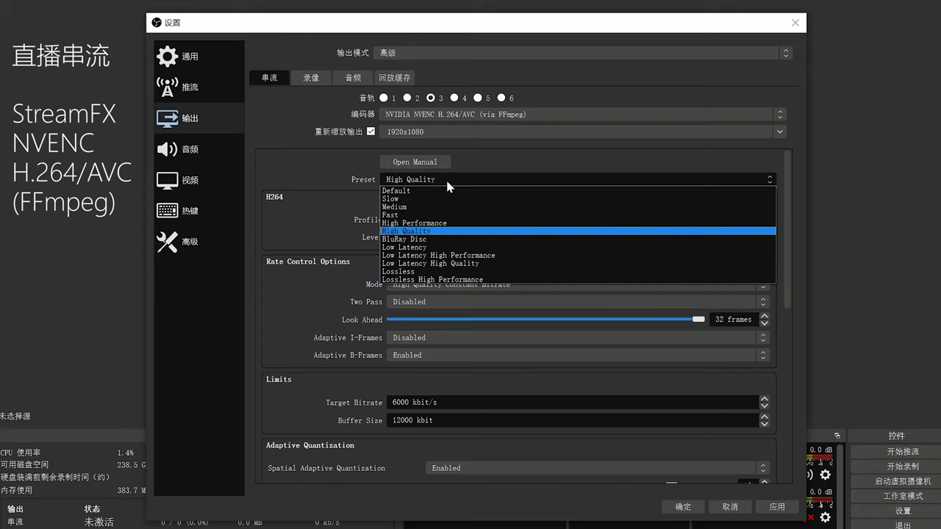
{"action": "left_click", "coordinate": [444, 234]}
View the H264 profile options, try the Automatic level, and set the level to 4.2
{"action": "left_click", "coordinate": [434, 218]}
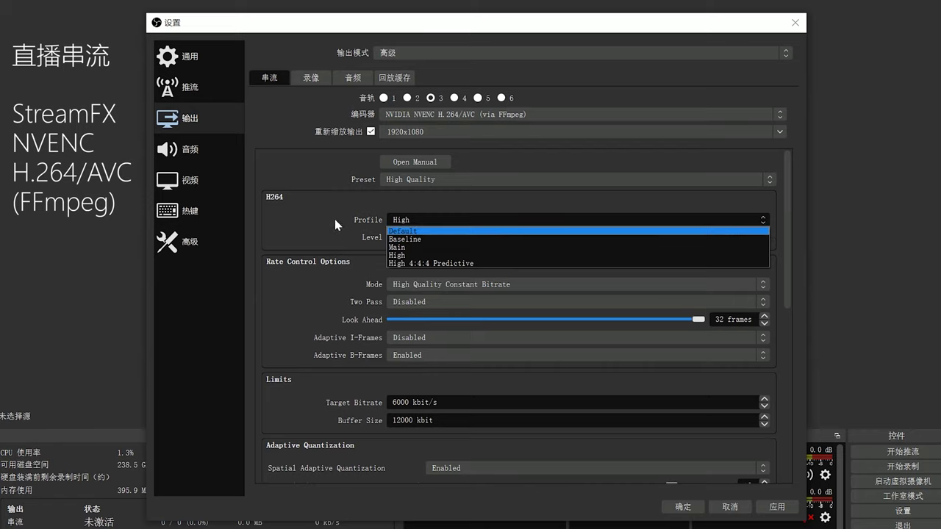
{"action": "left_click", "coordinate": [334, 220]}
{"action": "left_click", "coordinate": [429, 236]}
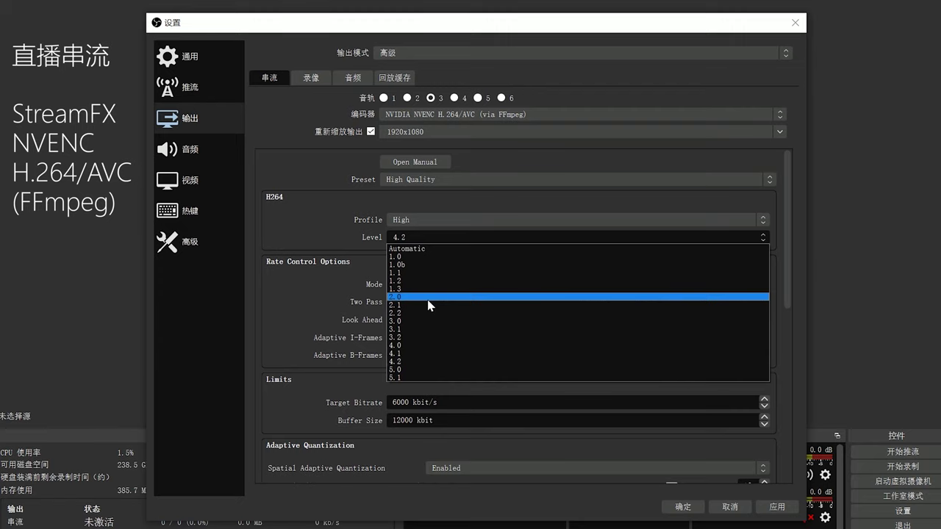
{"action": "left_click", "coordinate": [428, 250]}
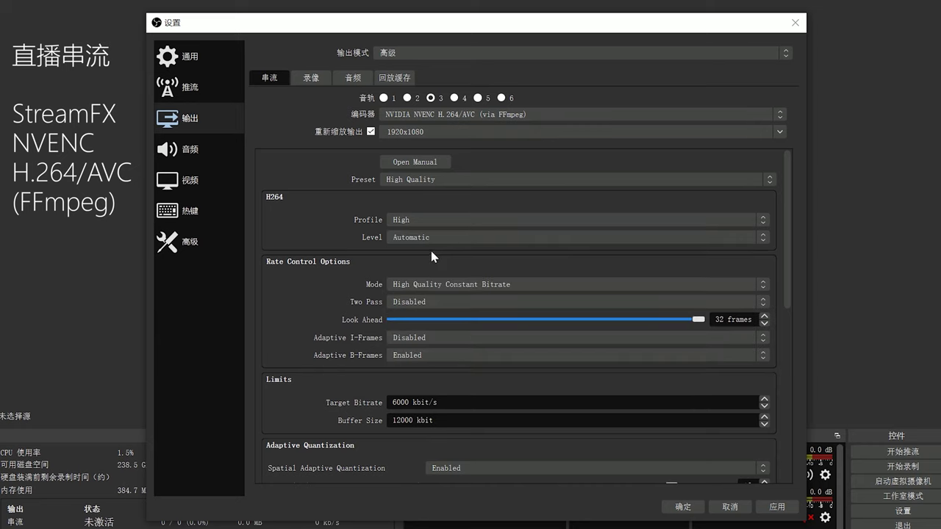
{"action": "mouse_move", "coordinate": [788, 259]}
{"action": "left_mouse_down"}
{"action": "mouse_move", "coordinate": [783, 448]}
{"action": "mouse_move", "coordinate": [794, 276]}
{"action": "mouse_move", "coordinate": [805, 252]}
{"action": "left_mouse_up"}
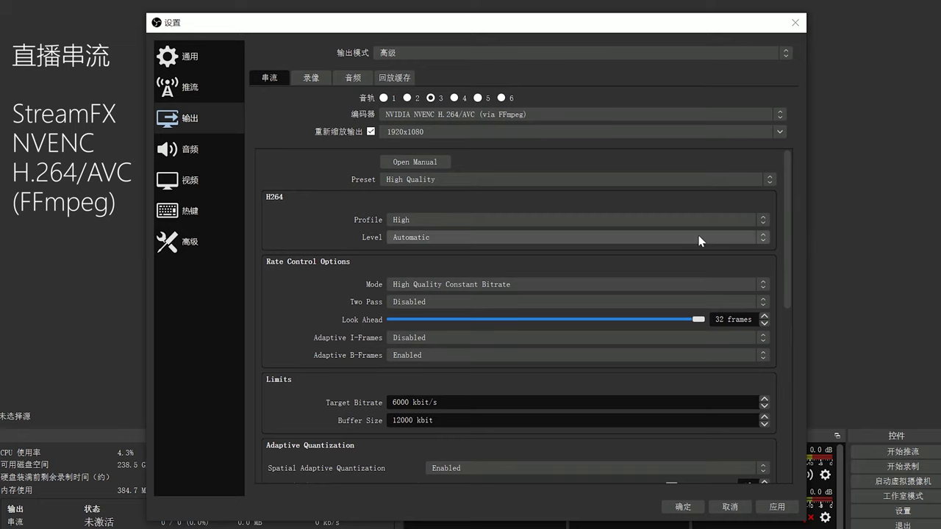
{"action": "left_click", "coordinate": [445, 238]}
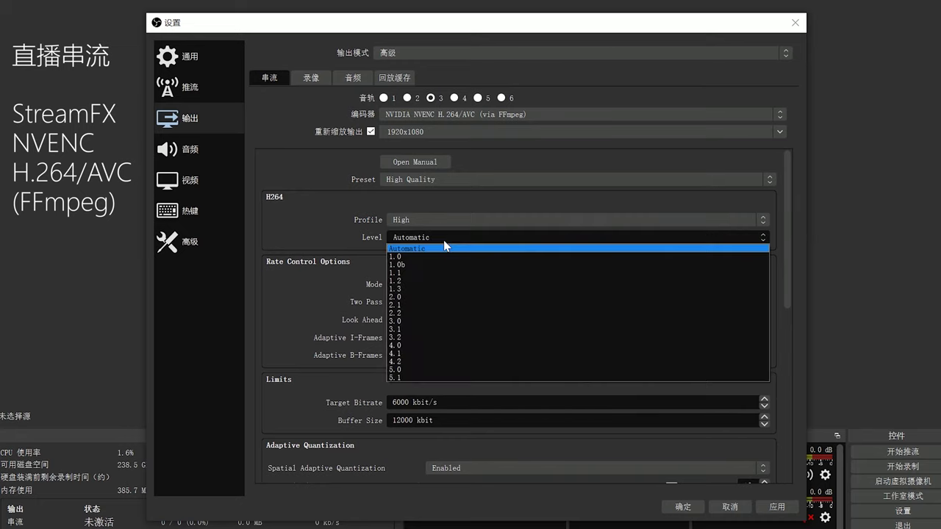
{"action": "left_click", "coordinate": [443, 240]}
{"action": "scroll", "coordinate": [443, 239], "scroll_direction": "down", "scroll_amount": 14}
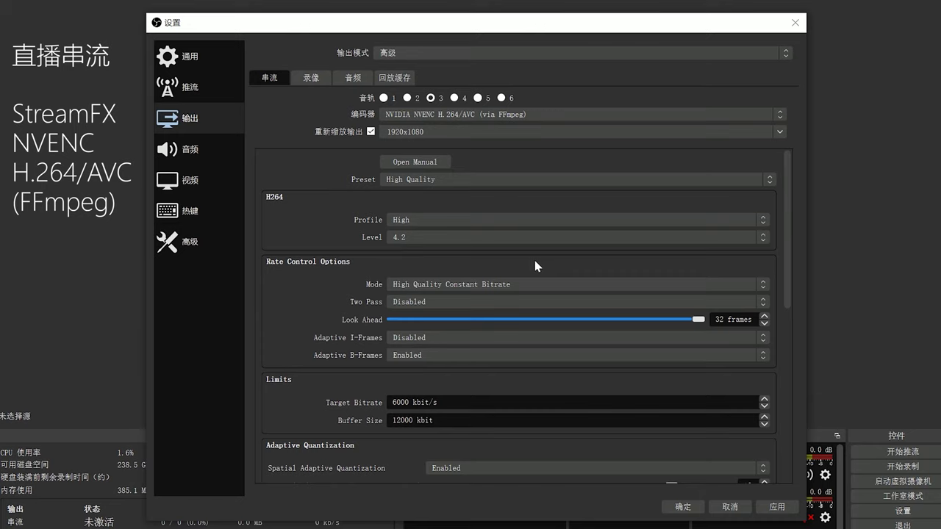
Check the available rate control modes and set Two Pass to Disabled
{"action": "left_click", "coordinate": [532, 282]}
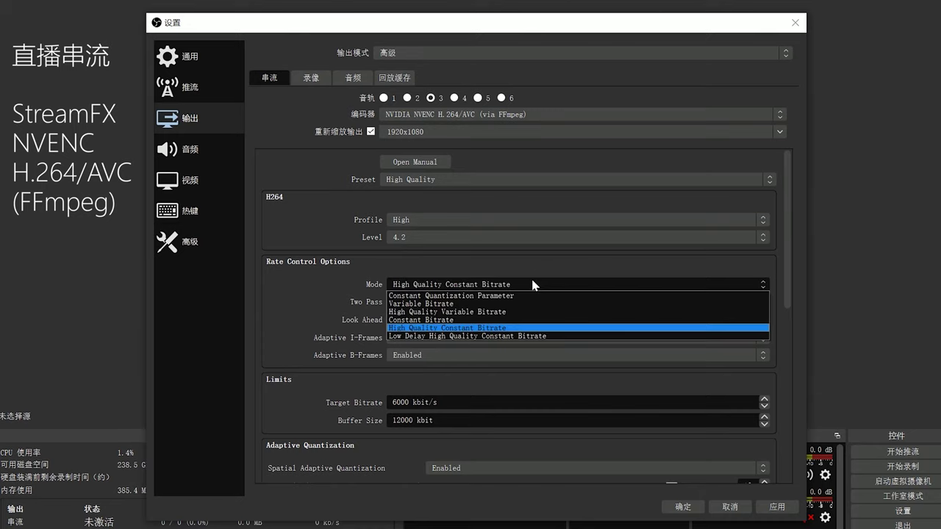
{"action": "left_click", "coordinate": [532, 284]}
{"action": "left_click", "coordinate": [445, 302]}
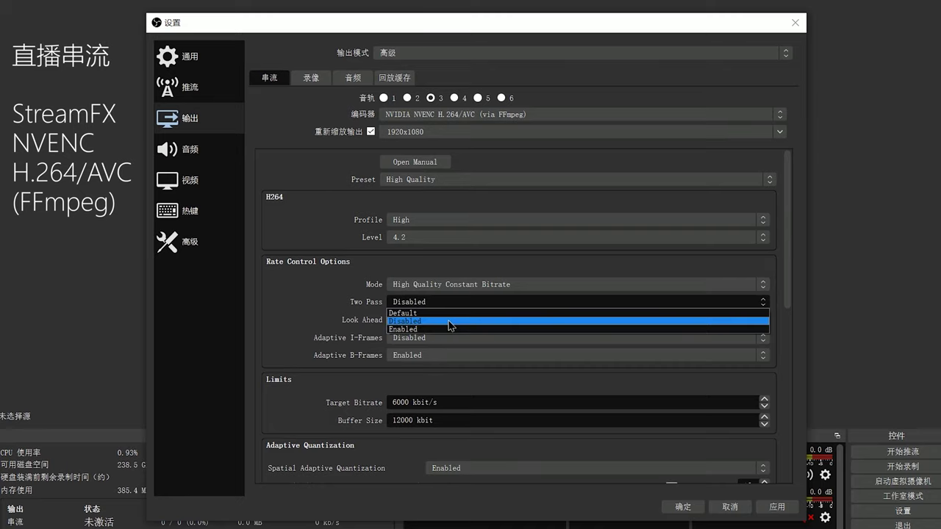
{"action": "left_click", "coordinate": [447, 320]}
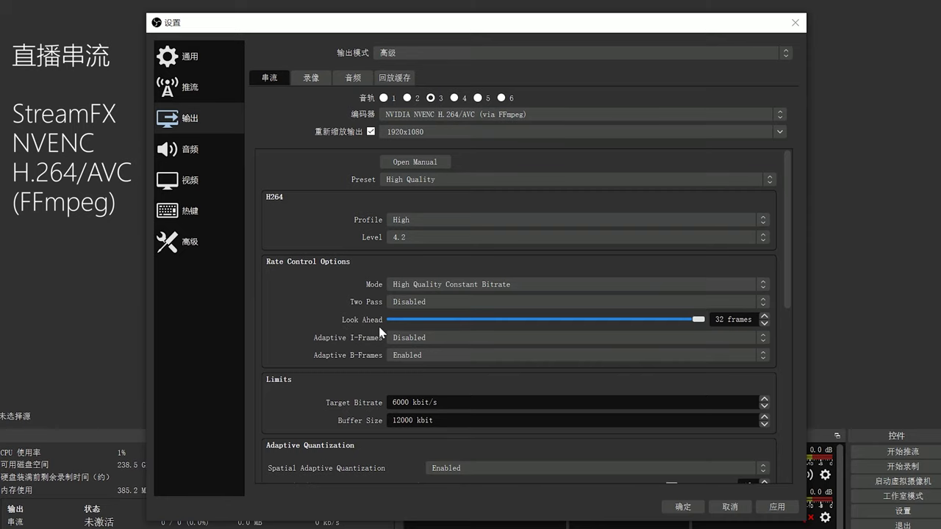
Try Look Ahead at 16 and 0 frames with Adaptive B-Frames disabled, and view the Maximum B-Frames setting
{"action": "left_click_drag", "start_coordinate": [689, 321], "coordinate": [545, 329]}
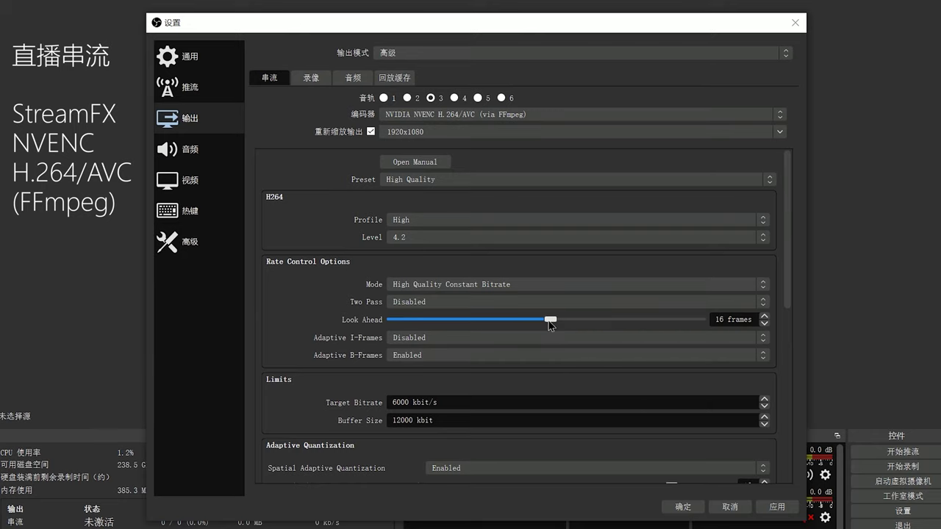
{"action": "left_click_drag", "start_coordinate": [549, 321], "coordinate": [334, 334]}
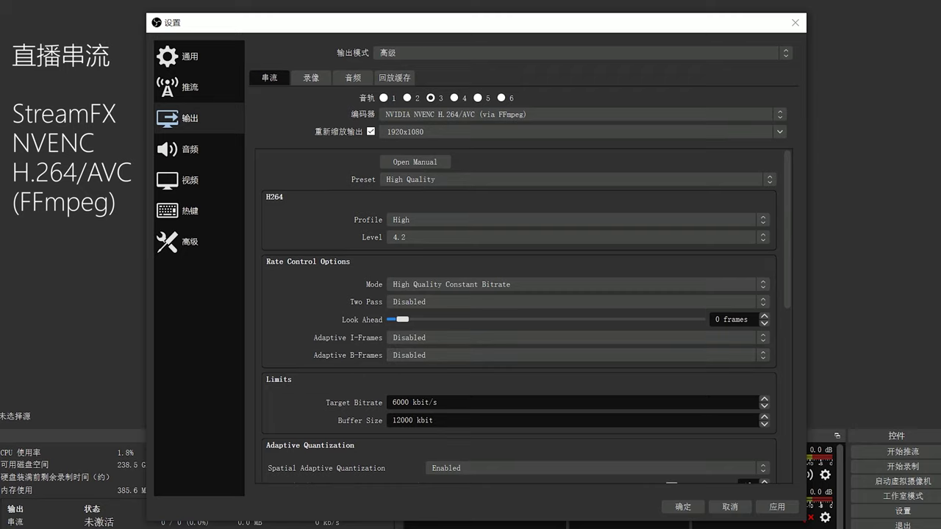
{"action": "left_click_drag", "start_coordinate": [790, 296], "coordinate": [798, 471]}
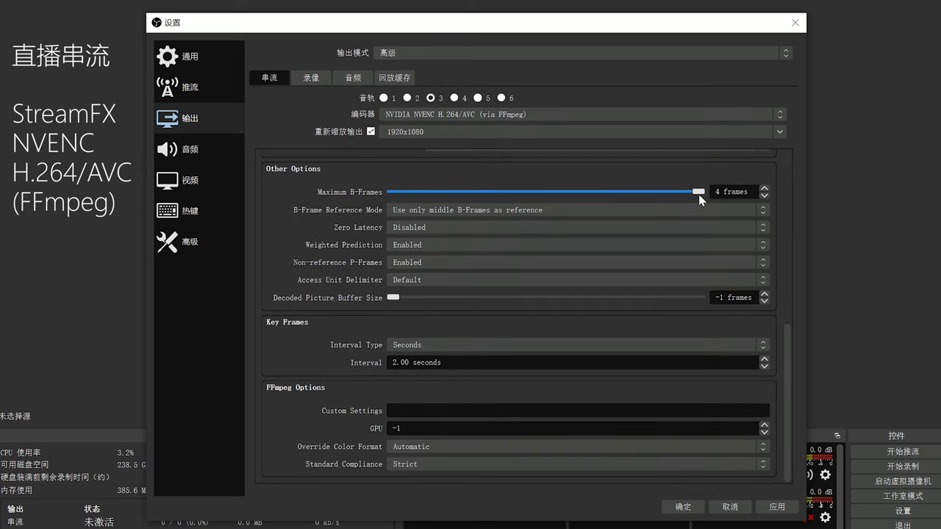
{"action": "scroll", "coordinate": [780, 330], "scroll_direction": "up", "scroll_amount": 10}
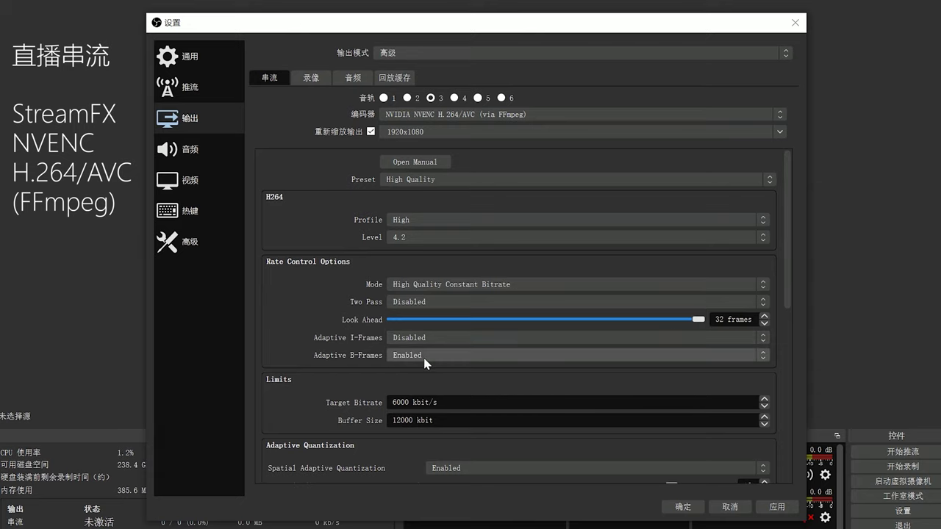
Examine the target bitrate, buffer size and adaptive quantization settings of the streaming encoder
{"action": "scroll", "coordinate": [428, 365], "scroll_direction": "down", "scroll_amount": 5}
{"action": "left_click", "coordinate": [445, 185]}
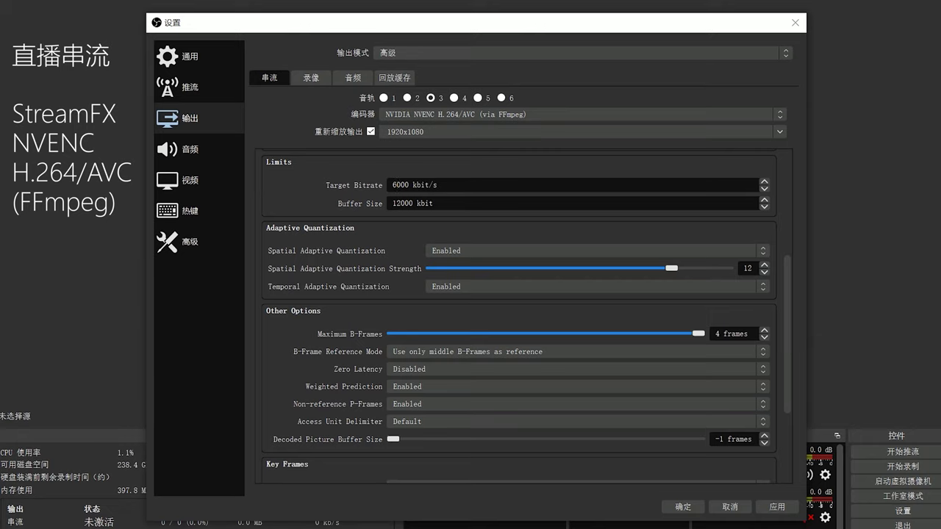
{"action": "left_click_drag", "start_coordinate": [397, 185], "coordinate": [402, 203]}
{"action": "mouse_move", "coordinate": [671, 270]}
{"action": "left_mouse_down"}
{"action": "mouse_move", "coordinate": [487, 269]}
{"action": "mouse_move", "coordinate": [671, 269]}
{"action": "left_mouse_up"}
{"action": "scroll", "coordinate": [698, 294], "scroll_direction": "down", "scroll_amount": 1}
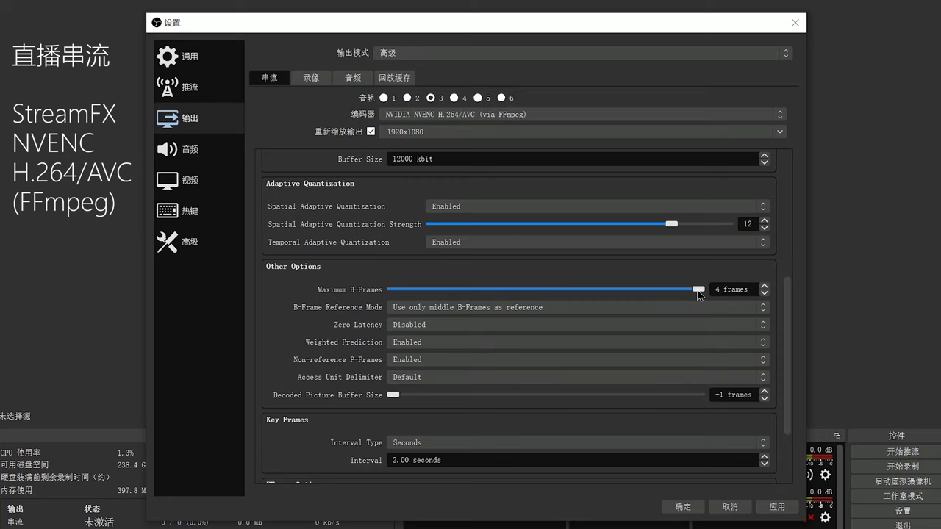
Try Maximum B-Frames at 2, return it to 4, and set B-Frame Reference Mode to Use only middle B-Frames as reference
{"action": "mouse_move", "coordinate": [697, 292]}
{"action": "left_mouse_down"}
{"action": "mouse_move", "coordinate": [592, 291]}
{"action": "mouse_move", "coordinate": [698, 290]}
{"action": "left_mouse_up"}
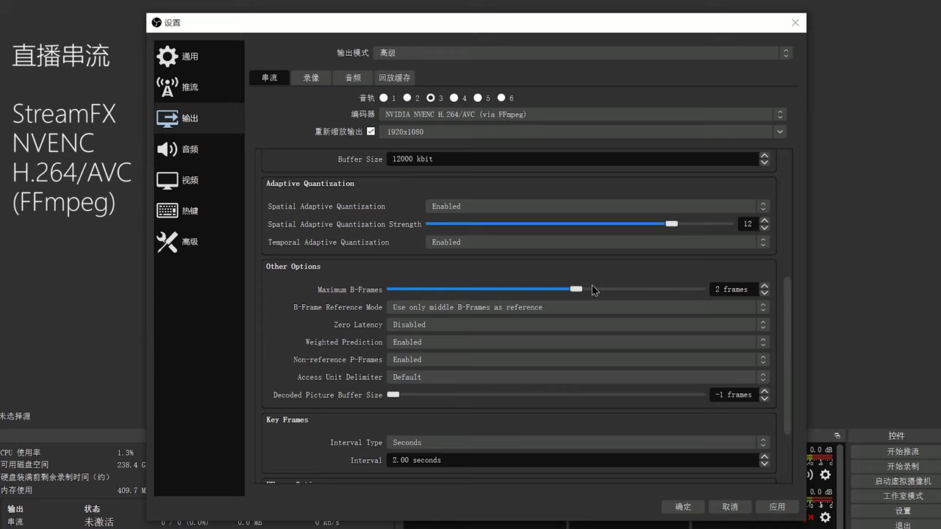
{"action": "left_click", "coordinate": [548, 307]}
{"action": "left_click", "coordinate": [541, 334]}
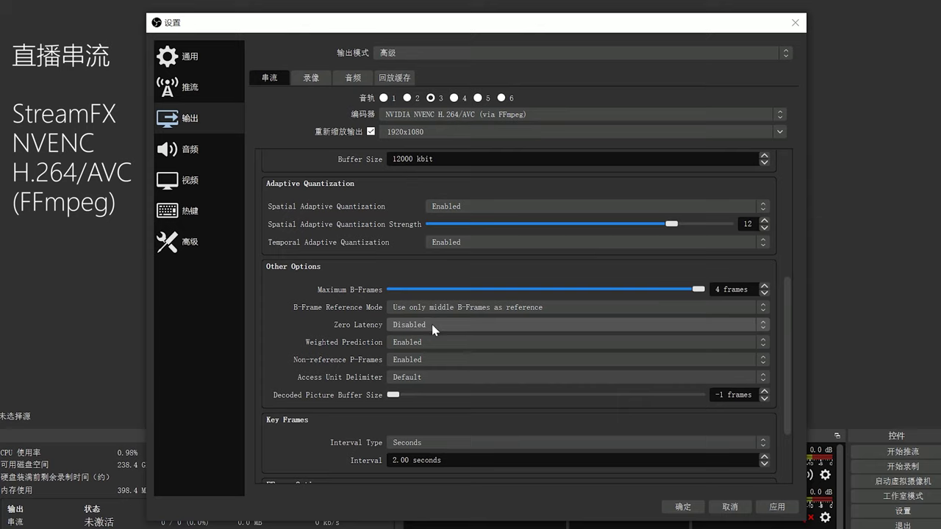
Review the Zero Latency options and select Disabled
{"action": "left_click", "coordinate": [428, 328]}
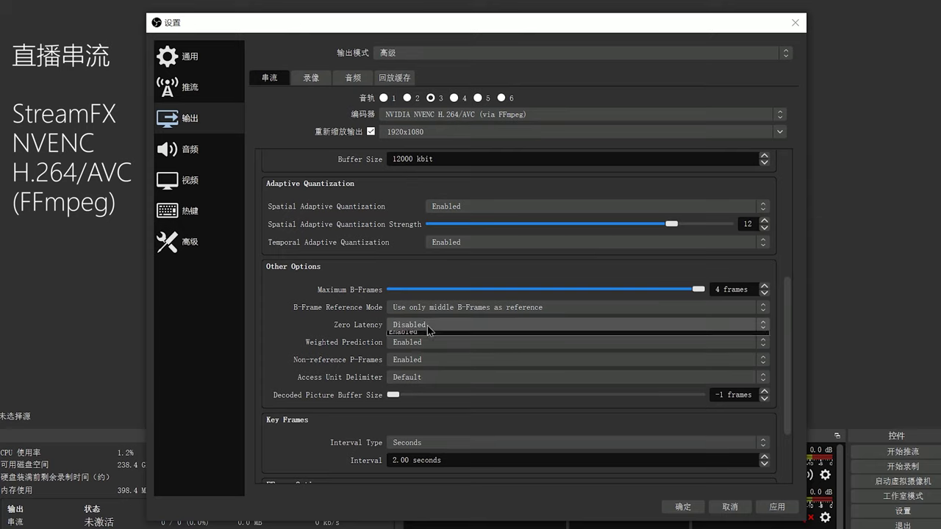
{"action": "left_click", "coordinate": [427, 337]}
{"action": "left_click", "coordinate": [425, 324]}
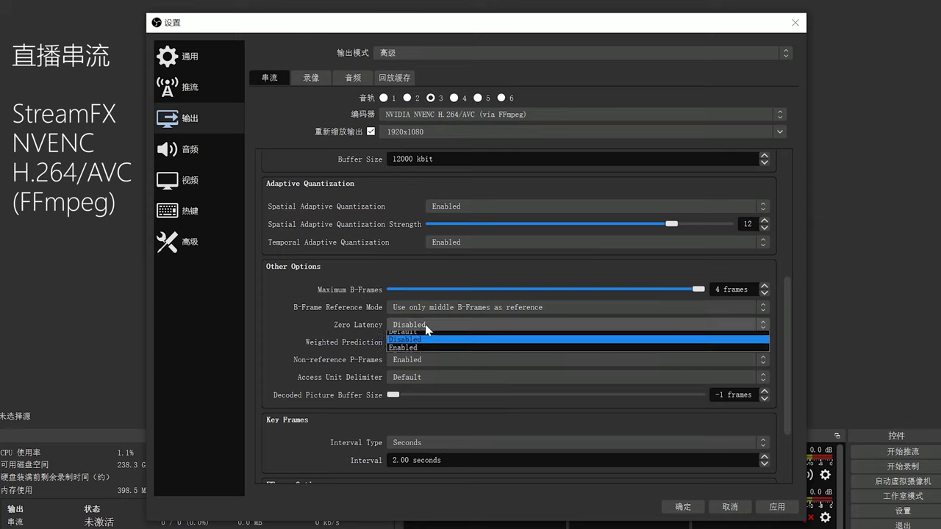
{"action": "left_click", "coordinate": [424, 325]}
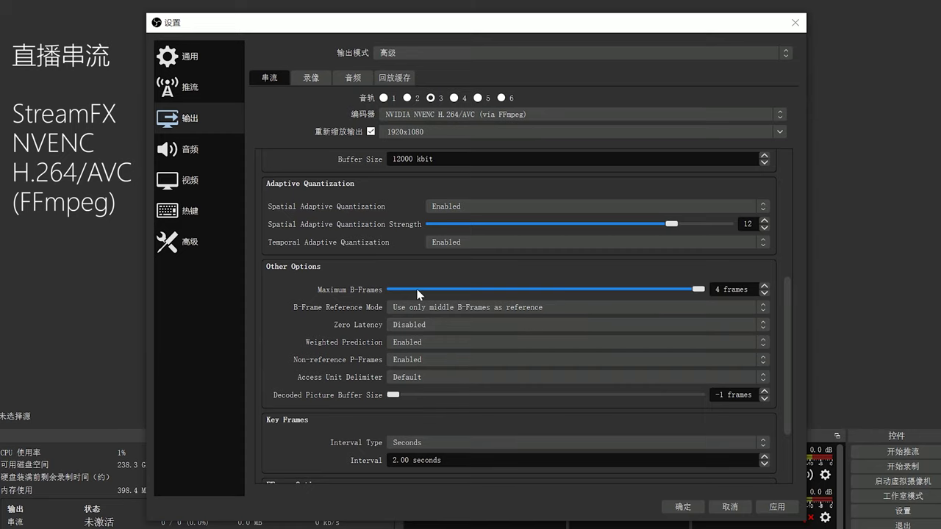
Set Weighted Prediction to Disabled and check the Non-reference P-Frames options
{"action": "left_click", "coordinate": [424, 343]}
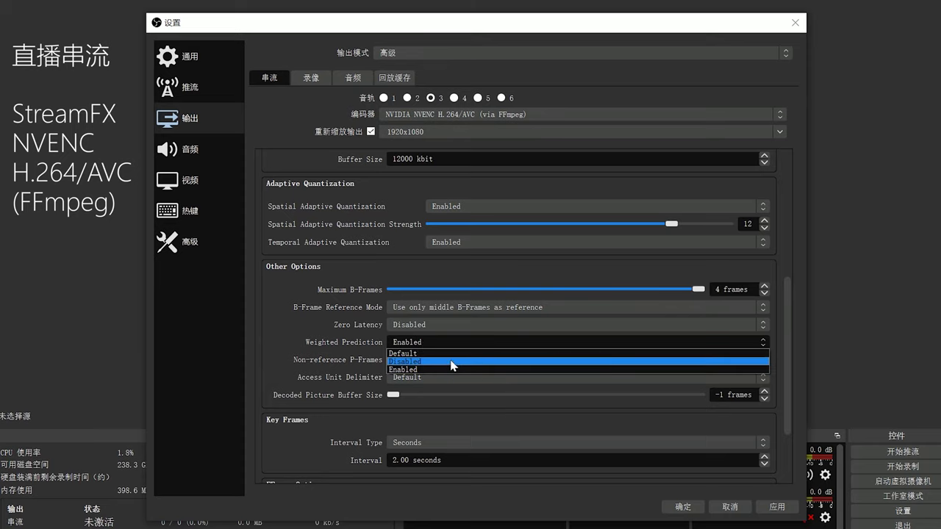
{"action": "left_click", "coordinate": [445, 361]}
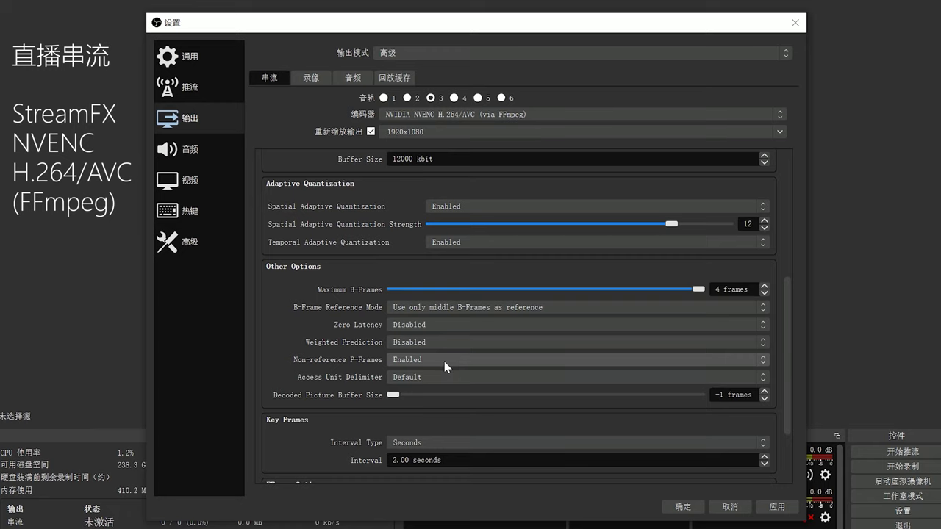
{"action": "left_click", "coordinate": [444, 361]}
{"action": "left_click", "coordinate": [444, 362]}
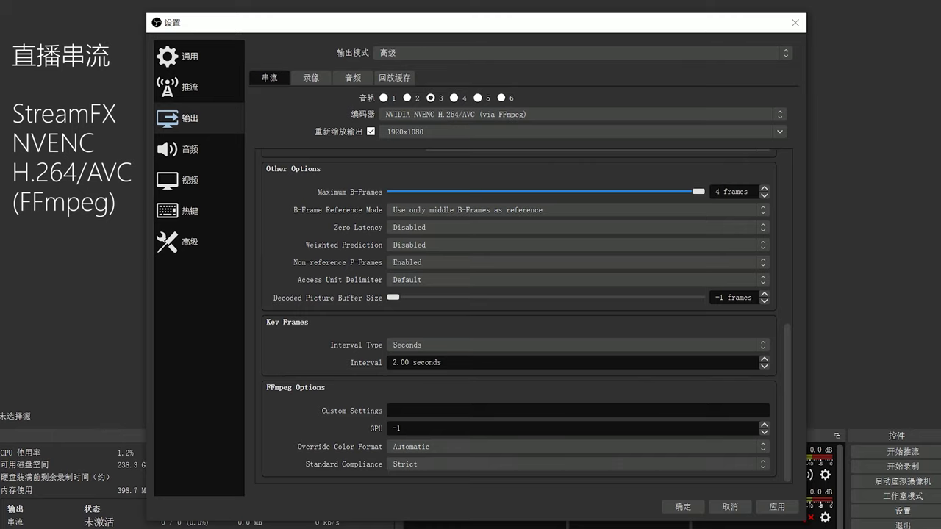
Review the available recording formats in the recording output settings, keep mkv, and close the settings
{"action": "left_click", "coordinate": [313, 78]}
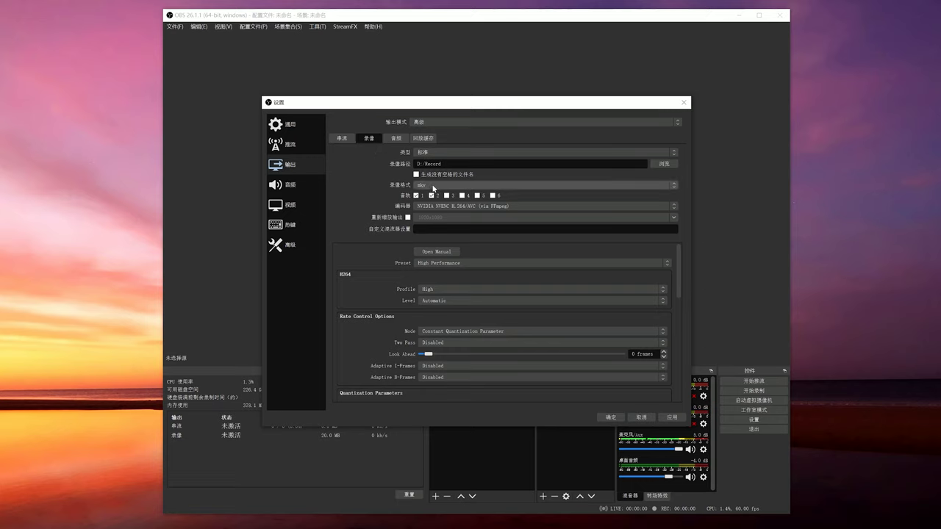
{"action": "left_click", "coordinate": [432, 187]}
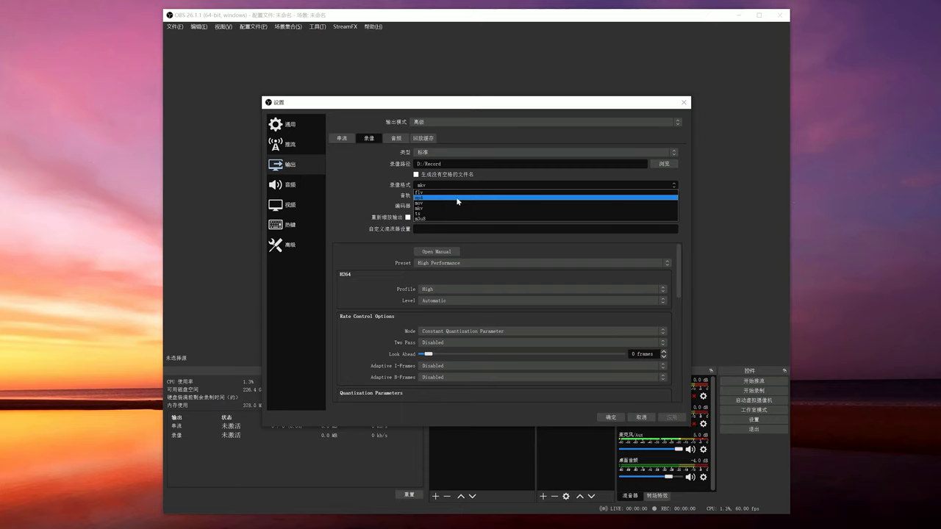
{"action": "left_click", "coordinate": [682, 110]}
{"action": "left_click", "coordinate": [683, 103]}
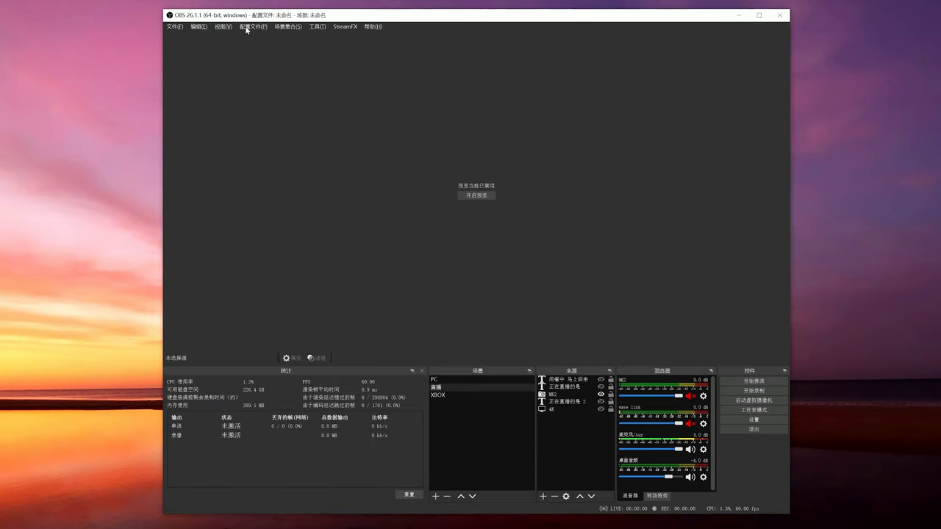
{"action": "left_click", "coordinate": [174, 27]}
{"action": "left_click", "coordinate": [187, 46]}
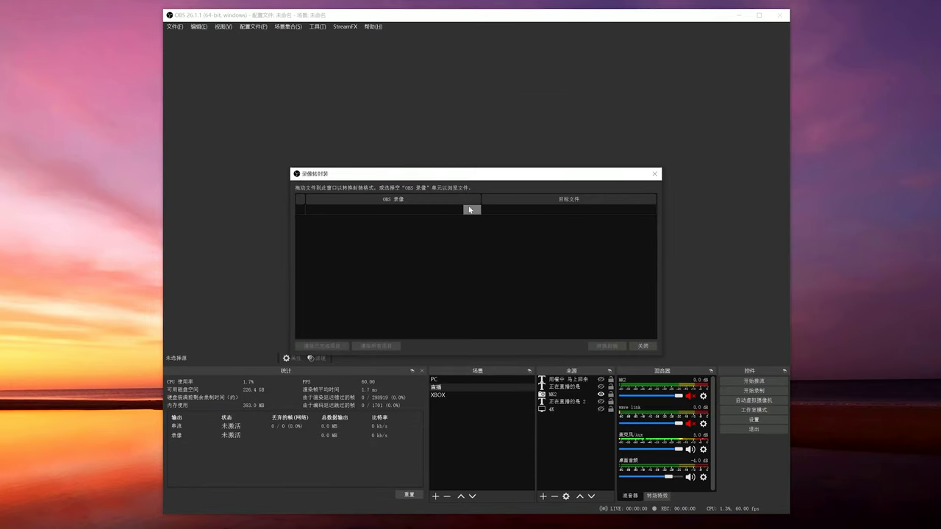
{"action": "left_click", "coordinate": [470, 210]}
{"action": "left_click", "coordinate": [343, 342]}
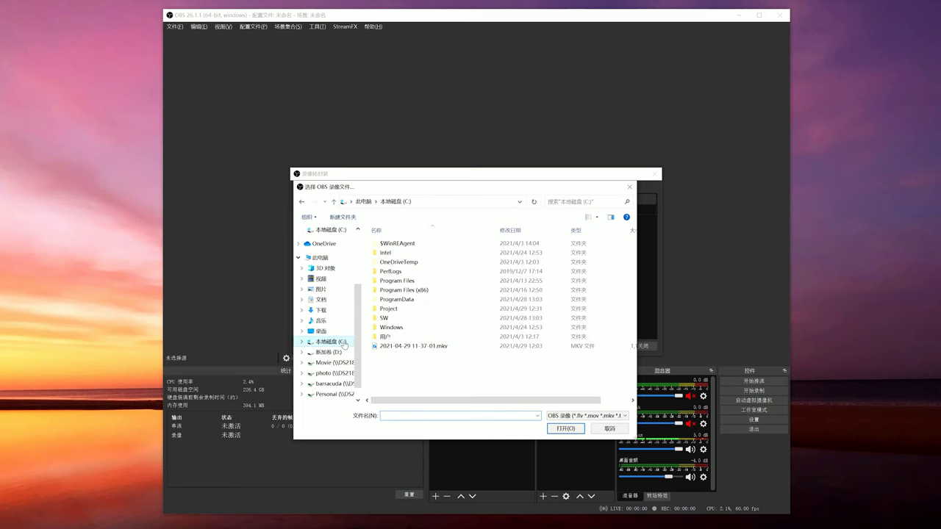
{"action": "left_click", "coordinate": [431, 346]}
{"action": "right_click", "coordinate": [444, 349]}
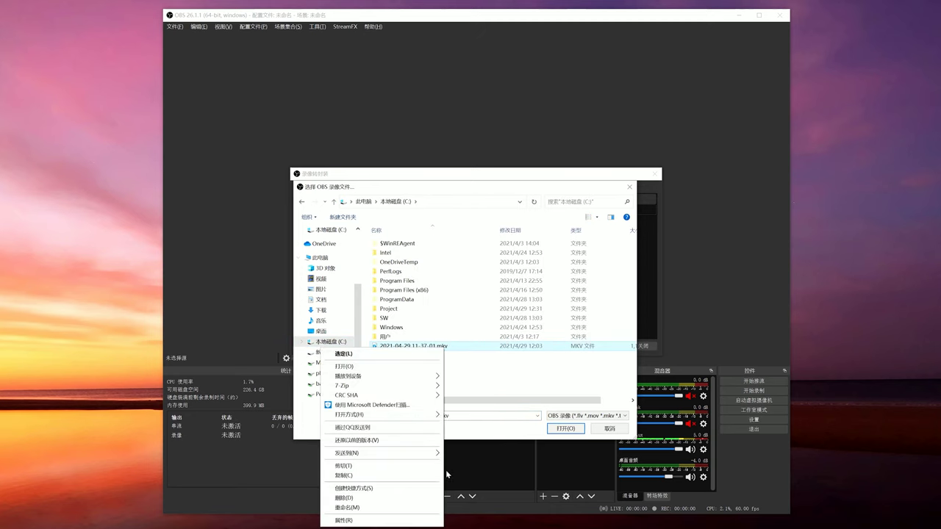
{"action": "left_click", "coordinate": [414, 521]}
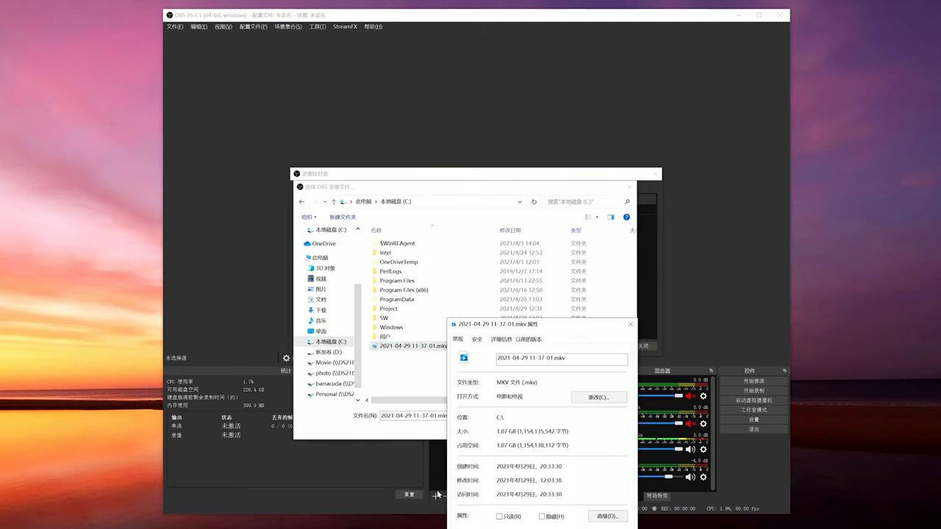
{"action": "left_click", "coordinate": [630, 324]}
{"action": "left_click", "coordinate": [623, 487]}
{"action": "left_click", "coordinate": [606, 347]}
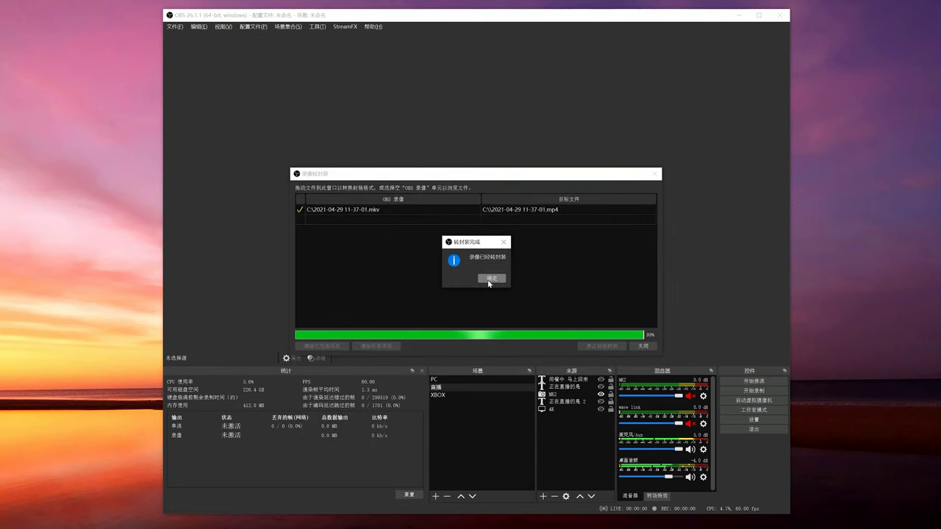
{"action": "left_click", "coordinate": [491, 279]}
{"action": "left_click", "coordinate": [643, 345]}
Switch to File Explorer and compare the original mkv recording with the remuxed mp4 on drive C:
{"action": "key", "text": "alt+Tab"}
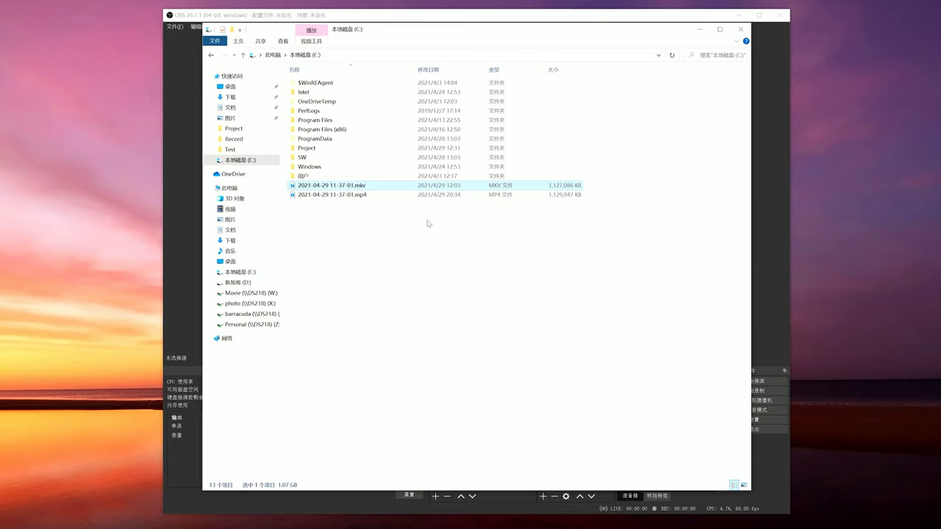
{"action": "left_click_drag", "start_coordinate": [363, 217], "coordinate": [372, 188]}
{"action": "key", "text": "alt+Up"}
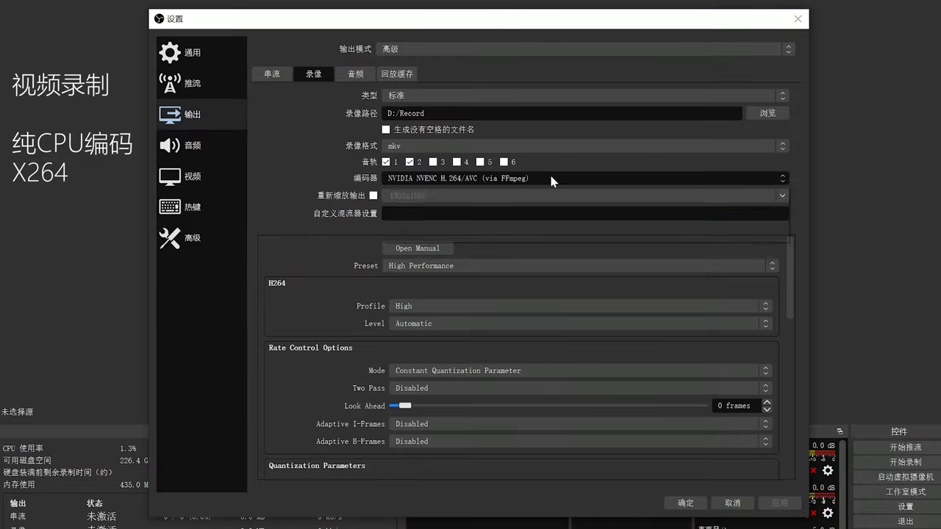
Set the recording encoder to x264 with CBR rate control and a bitrate of 25000 Kbps
{"action": "left_click", "coordinate": [551, 177]}
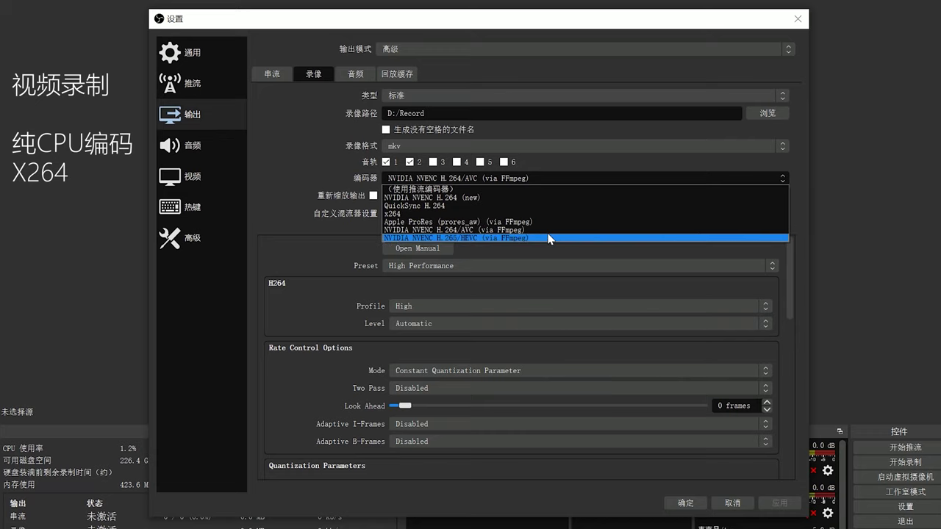
{"action": "left_click", "coordinate": [456, 213]}
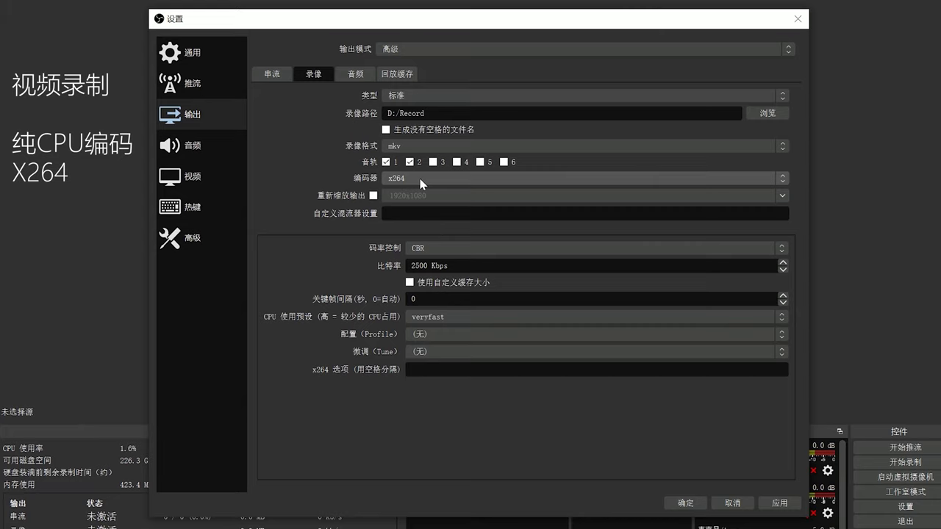
{"action": "left_click", "coordinate": [451, 247]}
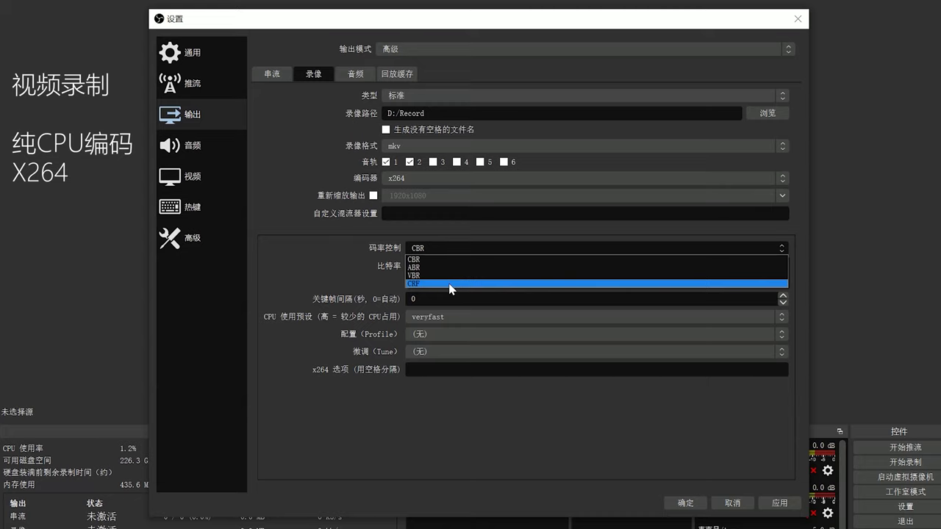
{"action": "left_click", "coordinate": [452, 259]}
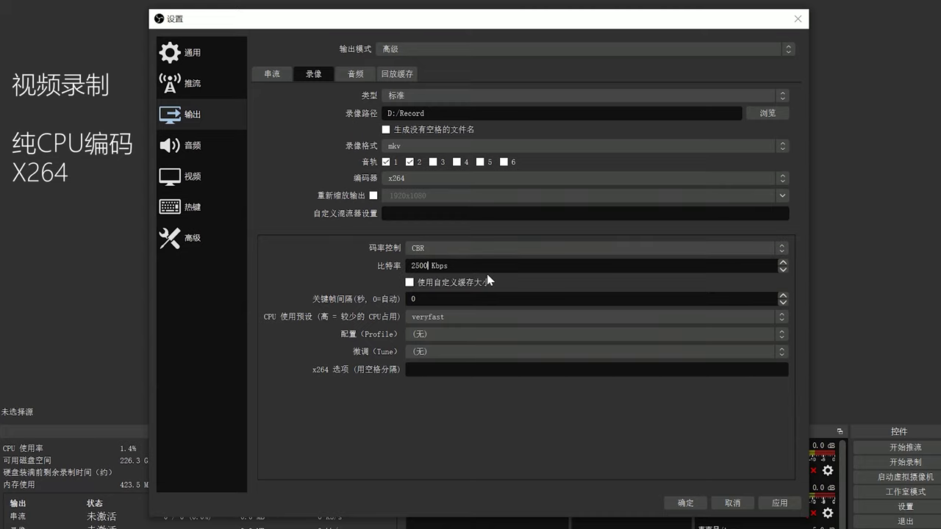
{"action": "type", "text": "0"}
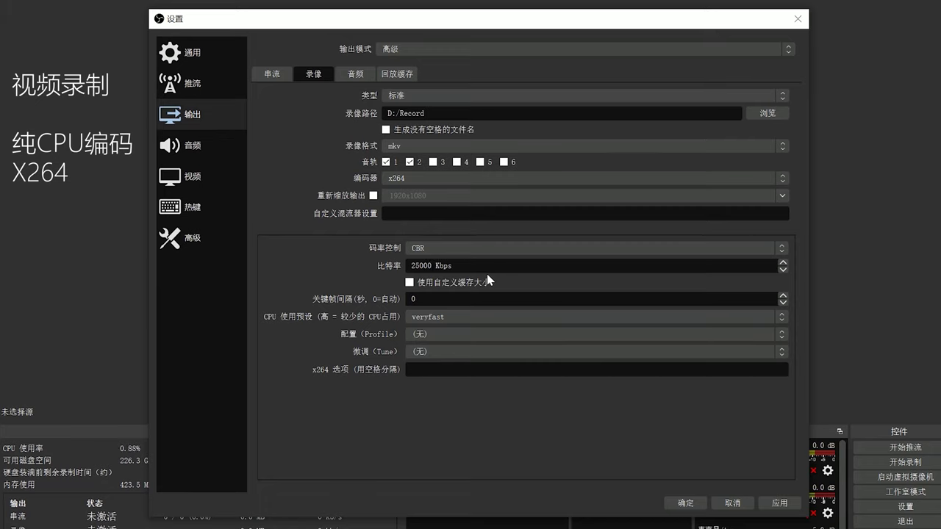
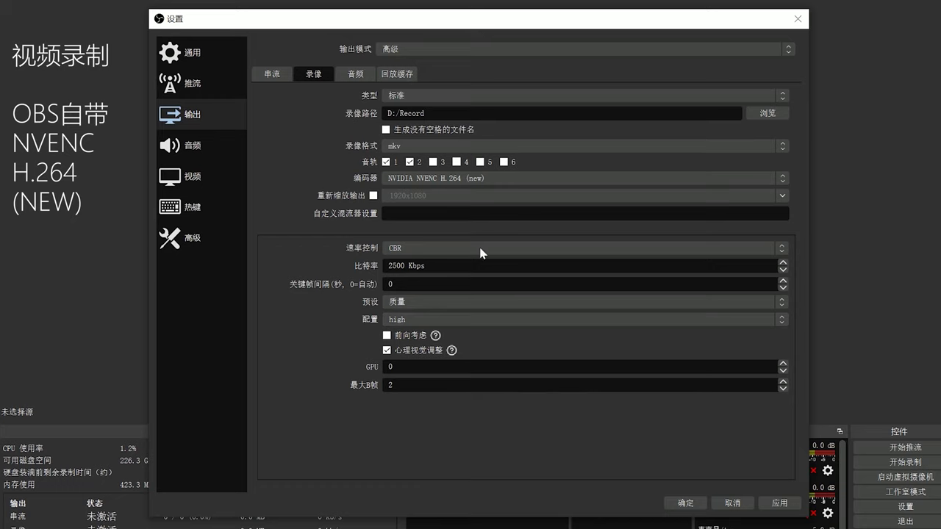
Set the NVIDIA NVENC H.264 (new) recording encoder's rate control to CQP with a CQ level of 25
{"action": "left_click", "coordinate": [516, 179]}
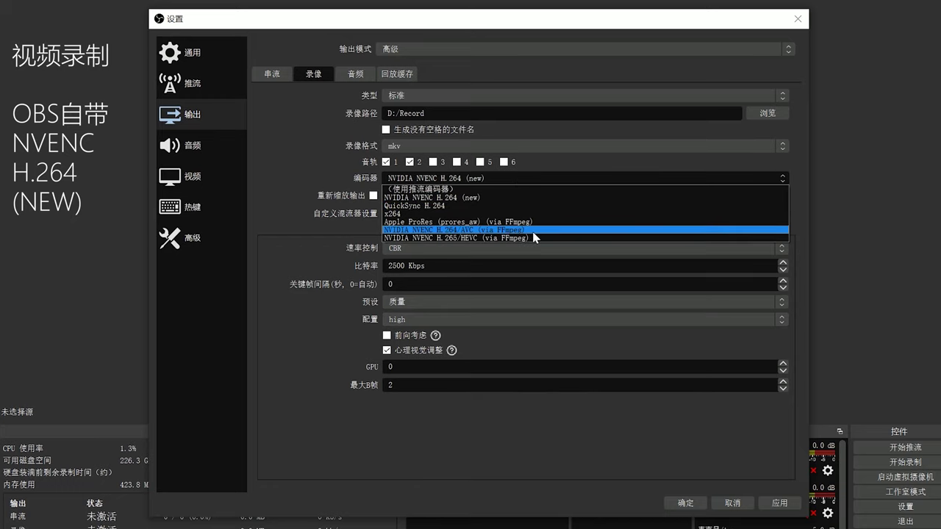
{"action": "left_click", "coordinate": [315, 208]}
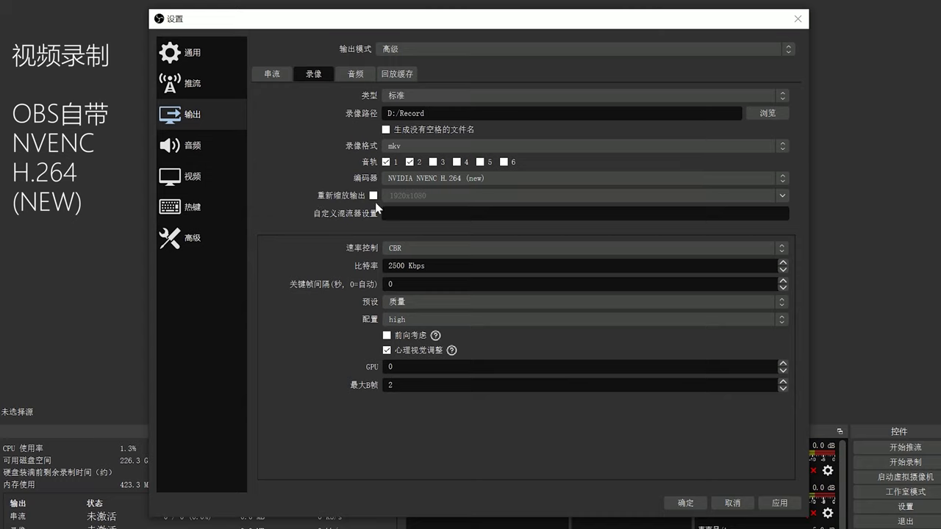
{"action": "left_click", "coordinate": [430, 248]}
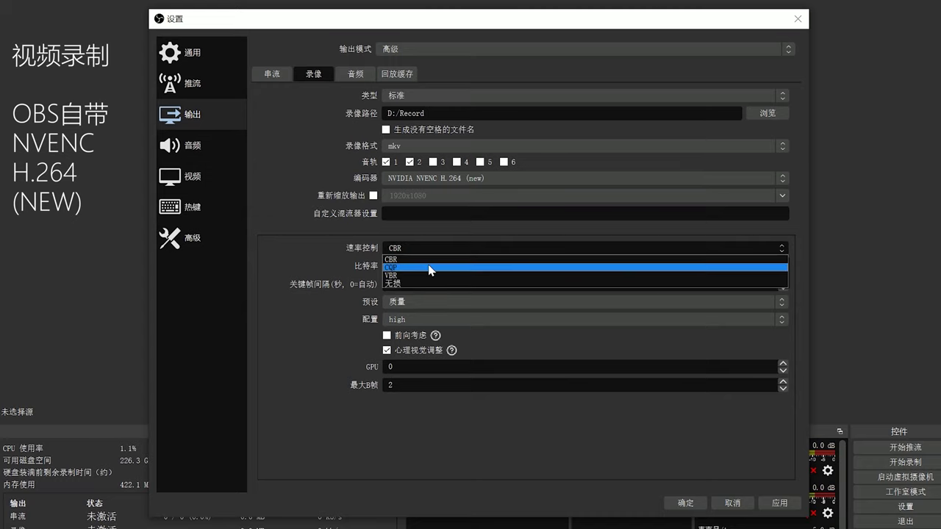
{"action": "left_click", "coordinate": [431, 267]}
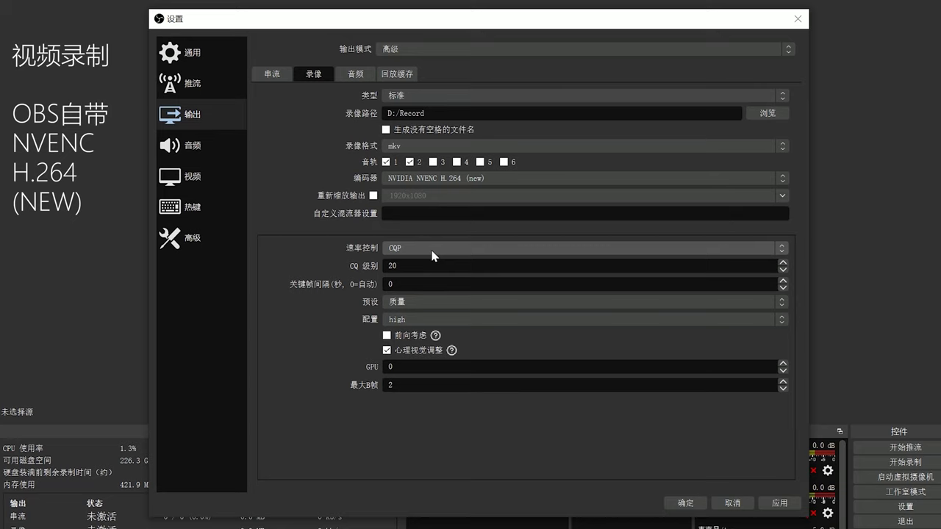
{"action": "left_click_drag", "start_coordinate": [398, 265], "coordinate": [381, 265]}
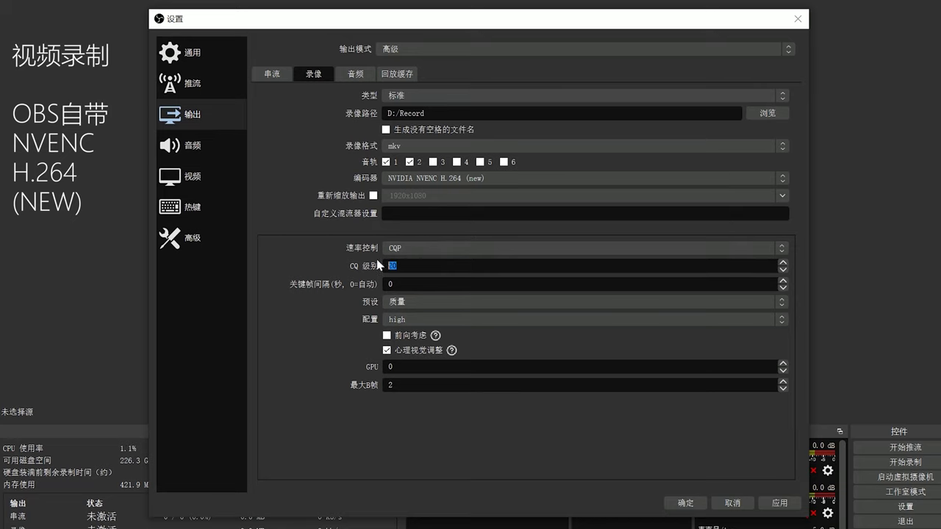
{"action": "type", "text": "25"}
Set the recording keyframe interval to 2 seconds and the preset to 最高质量 (maximum quality)
{"action": "double_click", "coordinate": [409, 284]}
{"action": "type", "text": "2"}
{"action": "left_click", "coordinate": [420, 300]}
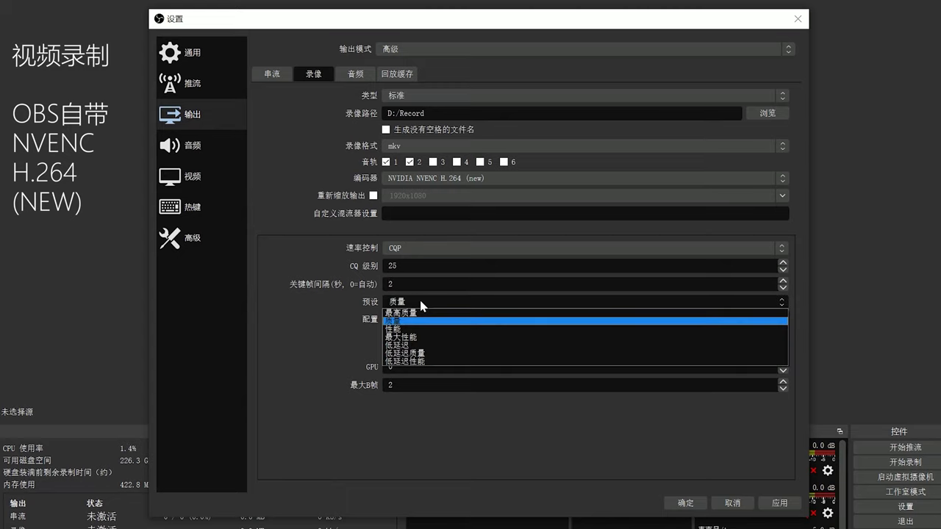
{"action": "left_click", "coordinate": [432, 310]}
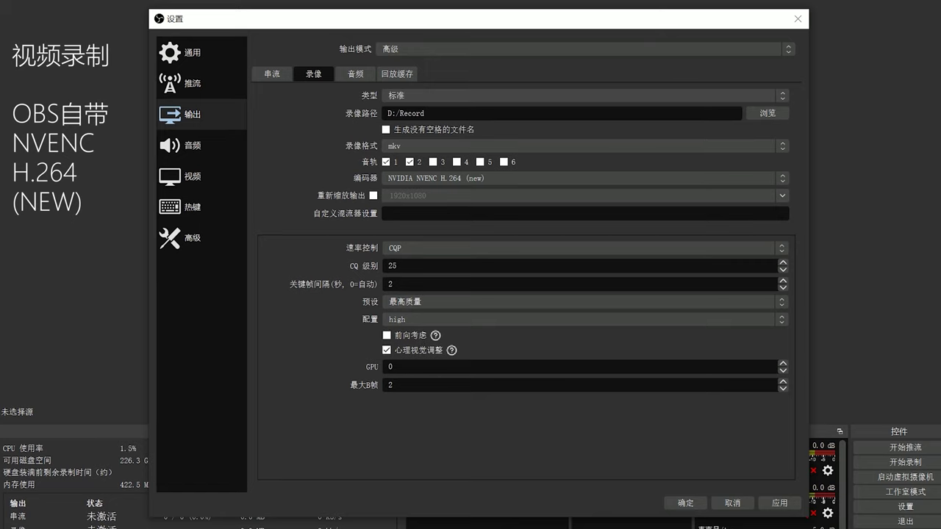
Change the NVENC recording keyframe interval to 1 second
{"action": "key", "text": "Tab"}
{"action": "left_click", "coordinate": [390, 284]}
{"action": "key", "text": "BackSpace"}
{"action": "type", "text": "1"}
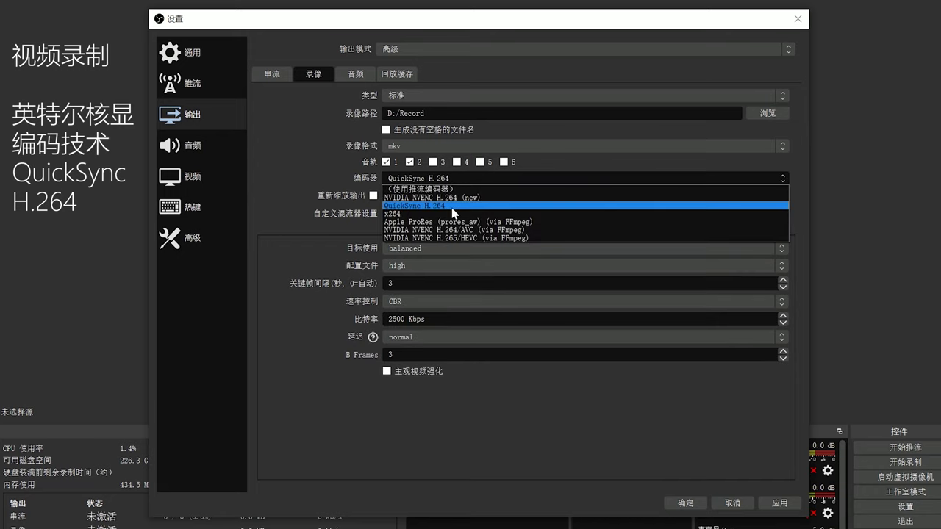
Set the QuickSync H.264 recording encoder's target usage to faster and its keyframe interval to 1 second
{"action": "left_click", "coordinate": [451, 213]}
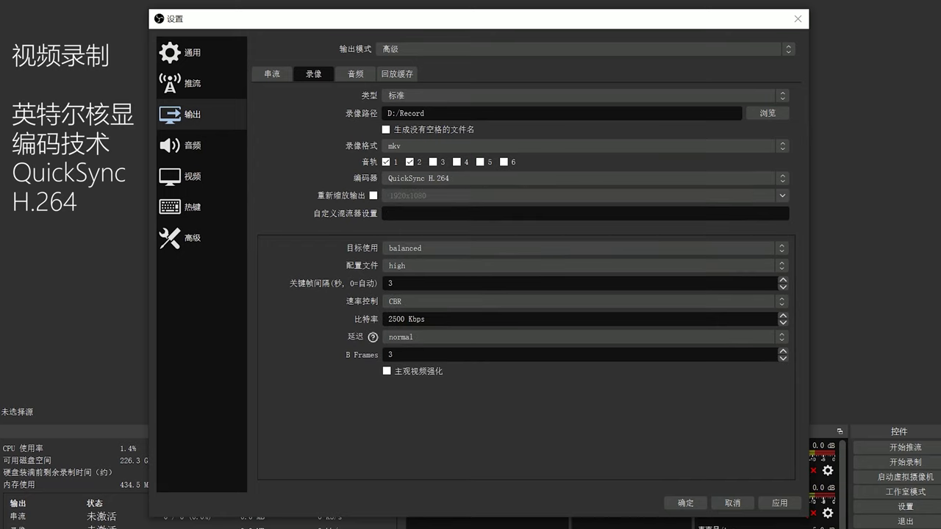
{"action": "left_click", "coordinate": [441, 248]}
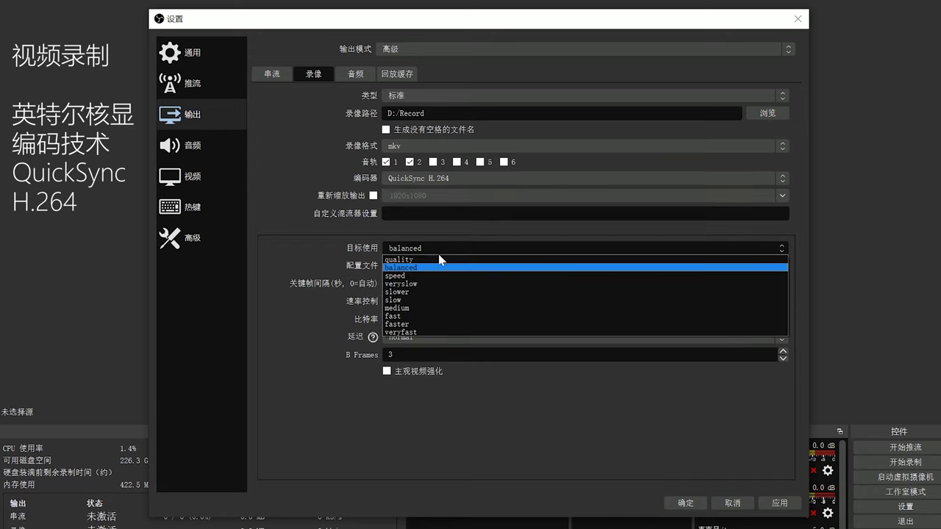
{"action": "left_click", "coordinate": [426, 324]}
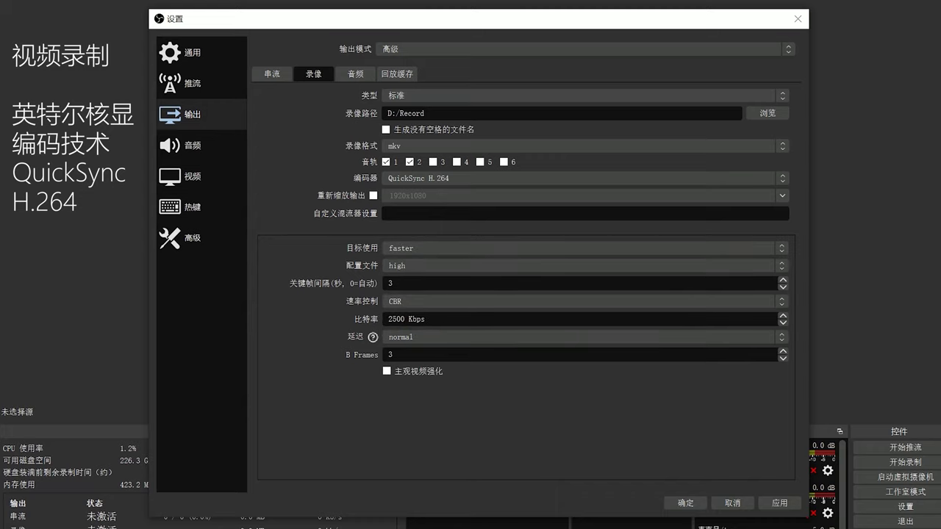
{"action": "double_click", "coordinate": [429, 283]}
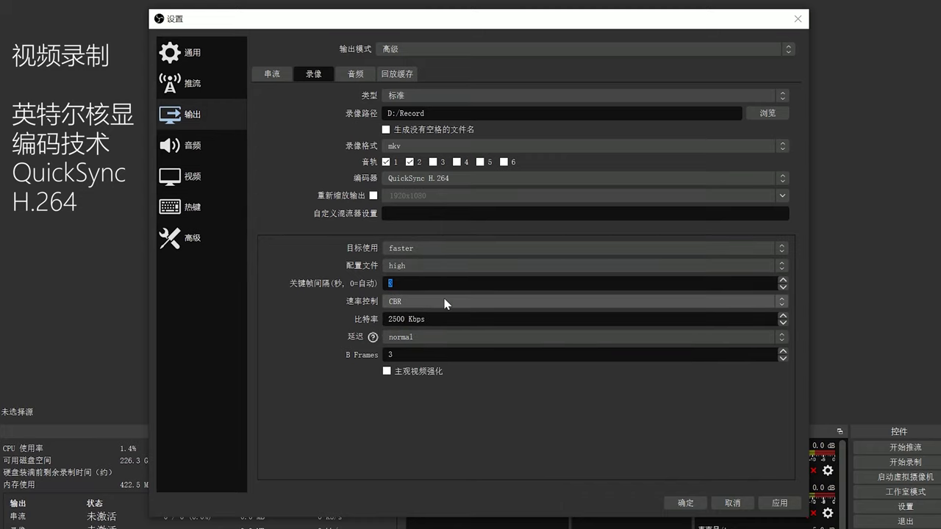
{"action": "type", "text": "1"}
Set the QuickSync rate control to ICQ with an ICQ quality of 27
{"action": "scroll", "coordinate": [417, 301], "scroll_direction": "down", "scroll_amount": 3}
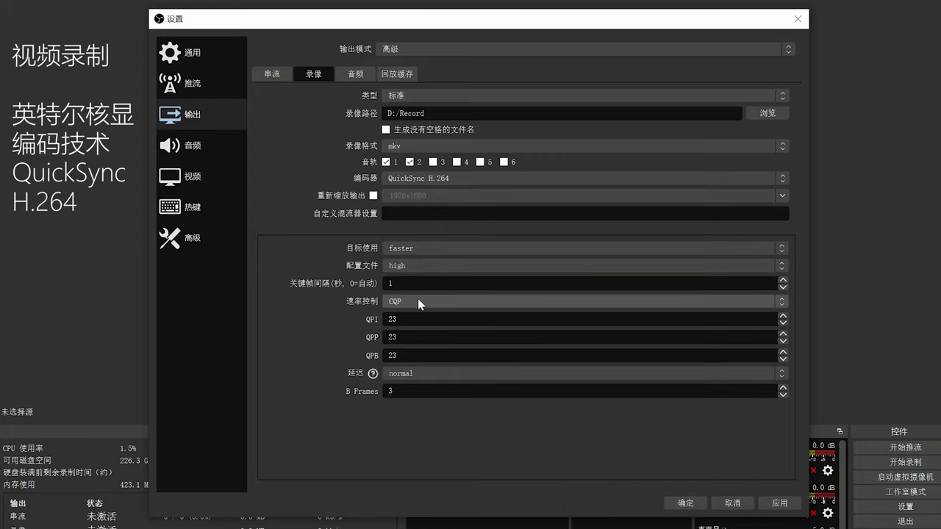
{"action": "left_click", "coordinate": [418, 298]}
{"action": "left_click", "coordinate": [416, 341]}
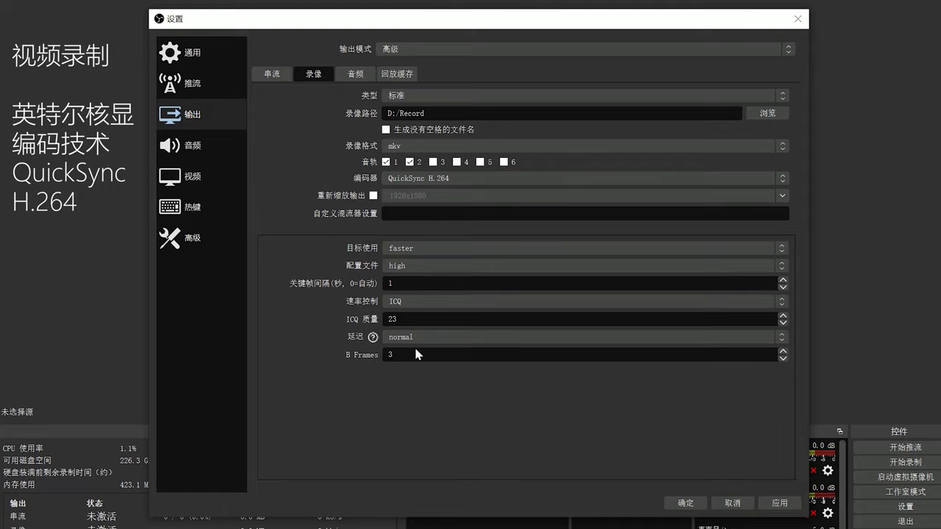
{"action": "double_click", "coordinate": [391, 319]}
{"action": "type", "text": "27"}
Set recording to the Apple ProRes (prores_aw) encoder in mov format with the 422 High Quality/HQ (APCH) profile
{"action": "left_click", "coordinate": [441, 178]}
{"action": "left_click", "coordinate": [469, 222]}
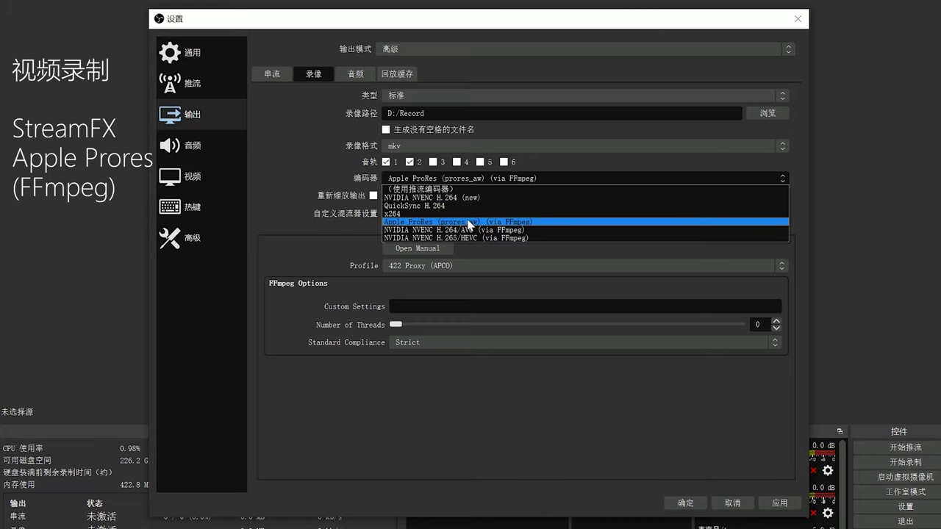
{"action": "left_click", "coordinate": [468, 223]}
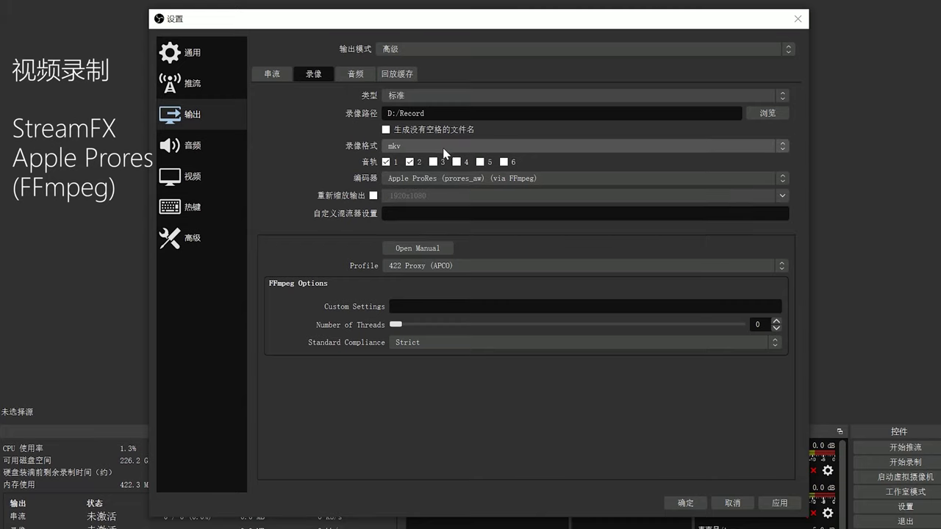
{"action": "left_click", "coordinate": [442, 146]}
{"action": "left_click", "coordinate": [442, 174]}
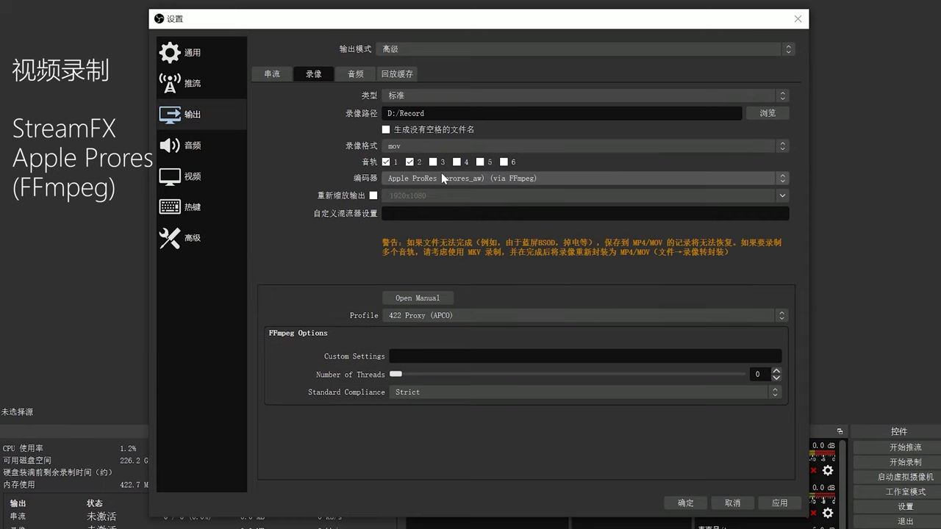
{"action": "left_click", "coordinate": [478, 317]}
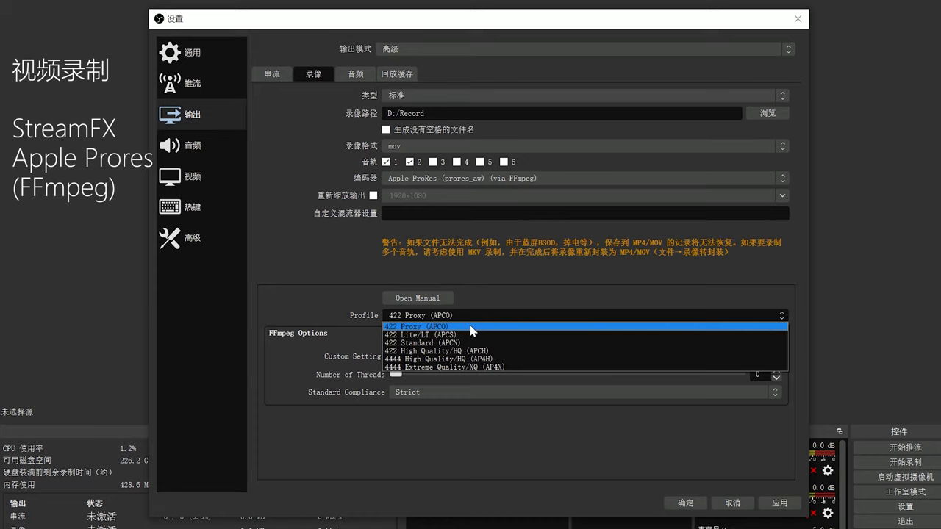
{"action": "left_click", "coordinate": [503, 351]}
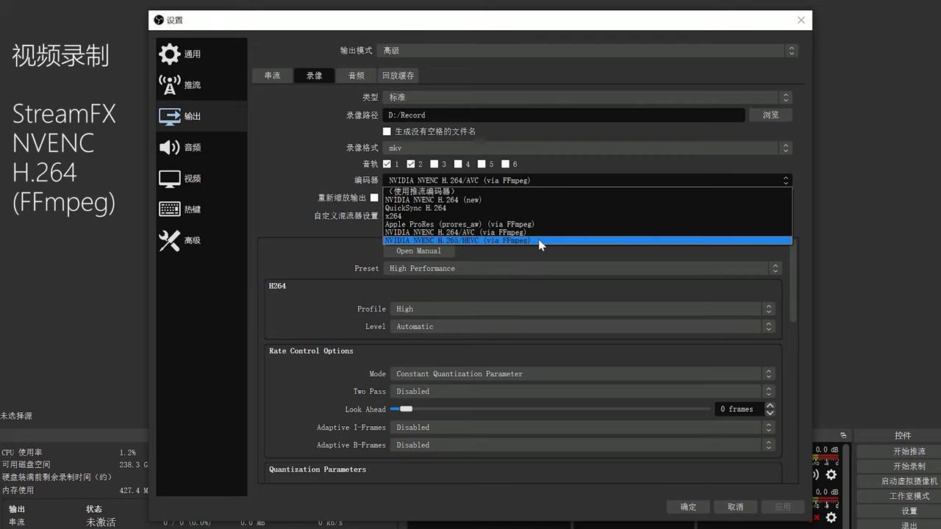
Select the NVIDIA NVENC H.264/AVC (via FFmpeg) recording encoder with the High Performance preset, High profile and Automatic level
{"action": "left_click", "coordinate": [366, 207]}
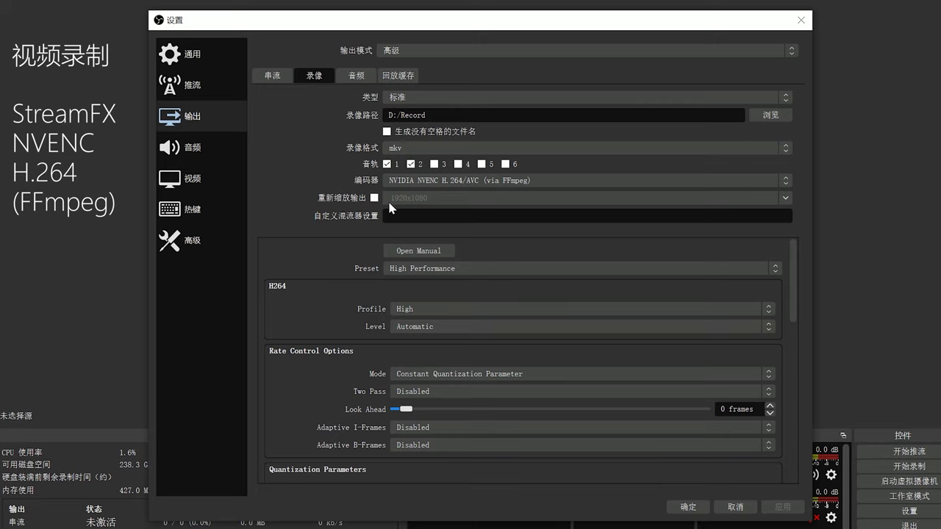
{"action": "left_click", "coordinate": [487, 267]}
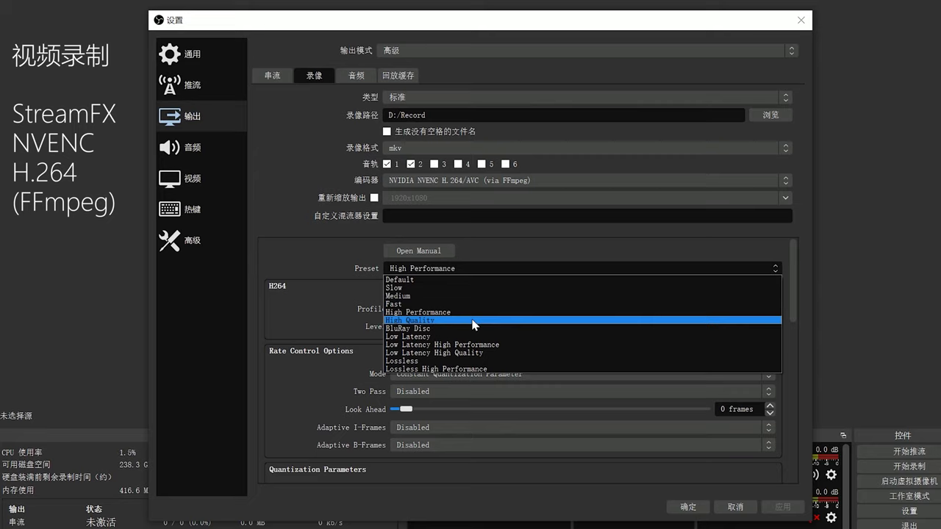
{"action": "left_click", "coordinate": [381, 281]}
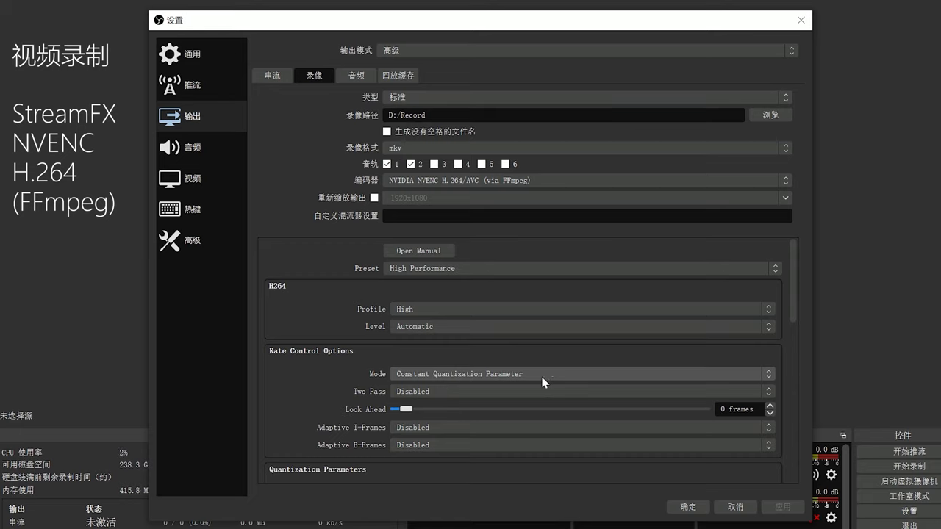
{"action": "left_click", "coordinate": [430, 309]}
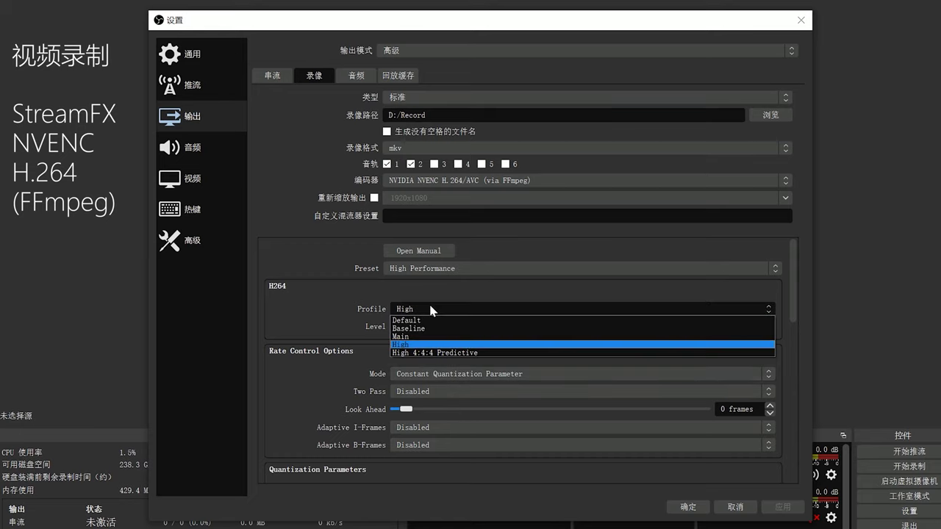
{"action": "left_click", "coordinate": [430, 309]}
{"action": "left_click", "coordinate": [446, 327]}
{"action": "left_click", "coordinate": [446, 329]}
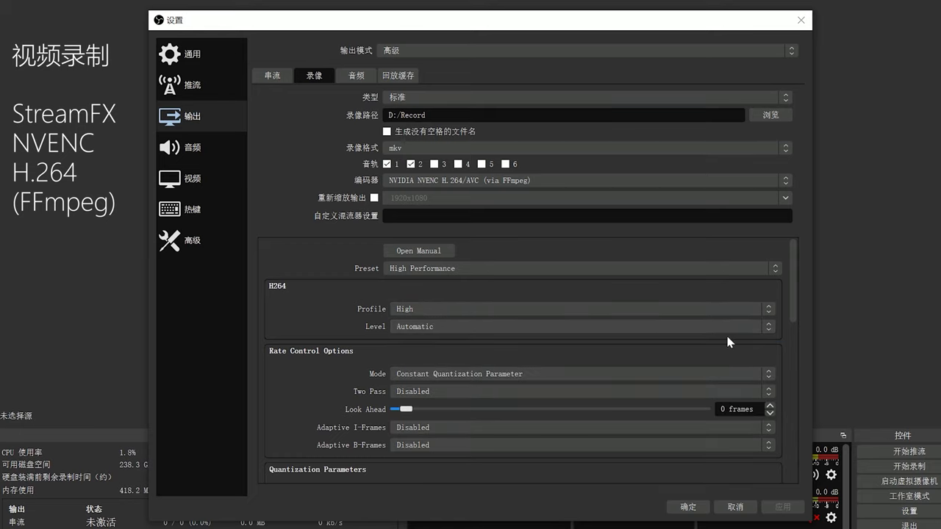
Set the H.264 encoder's rate control mode to Constant Quantization Parameter
{"action": "mouse_move", "coordinate": [793, 319]}
{"action": "left_mouse_down"}
{"action": "mouse_move", "coordinate": [784, 435]}
{"action": "mouse_move", "coordinate": [794, 326]}
{"action": "left_mouse_up"}
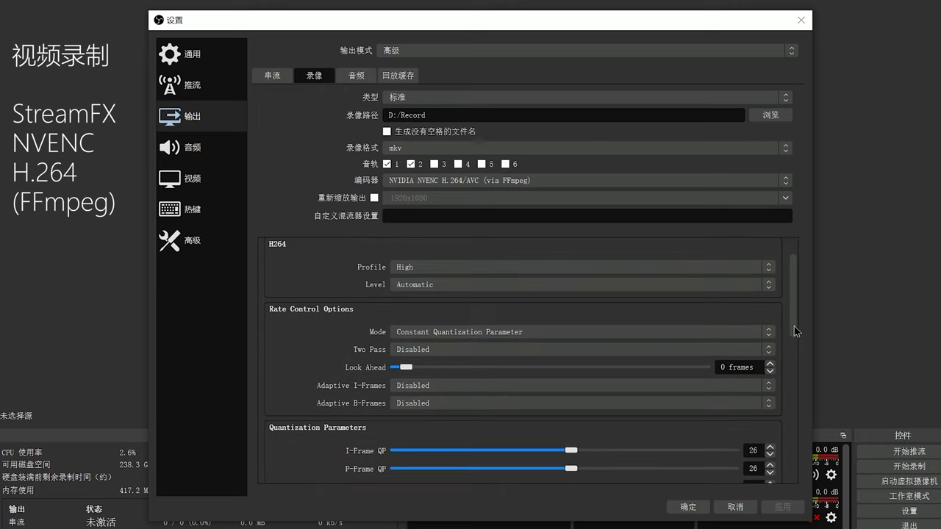
{"action": "scroll", "coordinate": [544, 289], "scroll_direction": "down", "scroll_amount": 1}
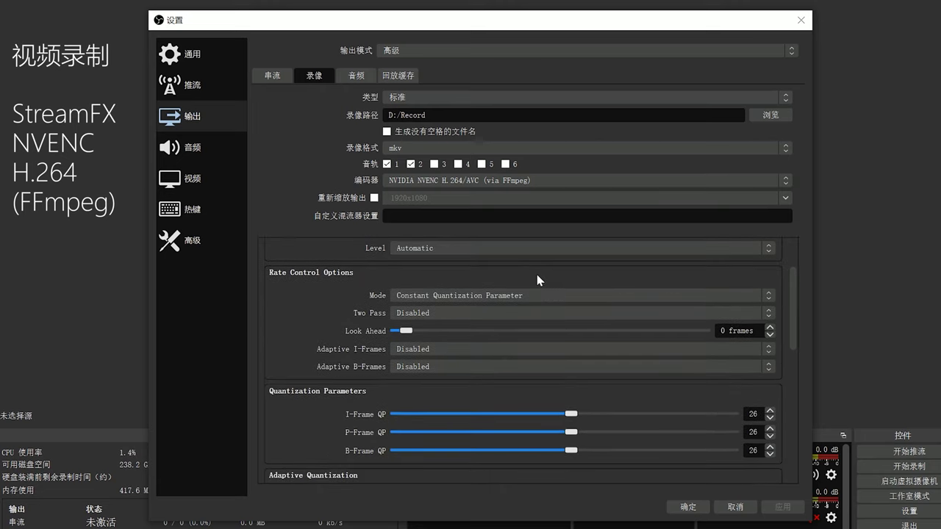
{"action": "left_click", "coordinate": [532, 296]}
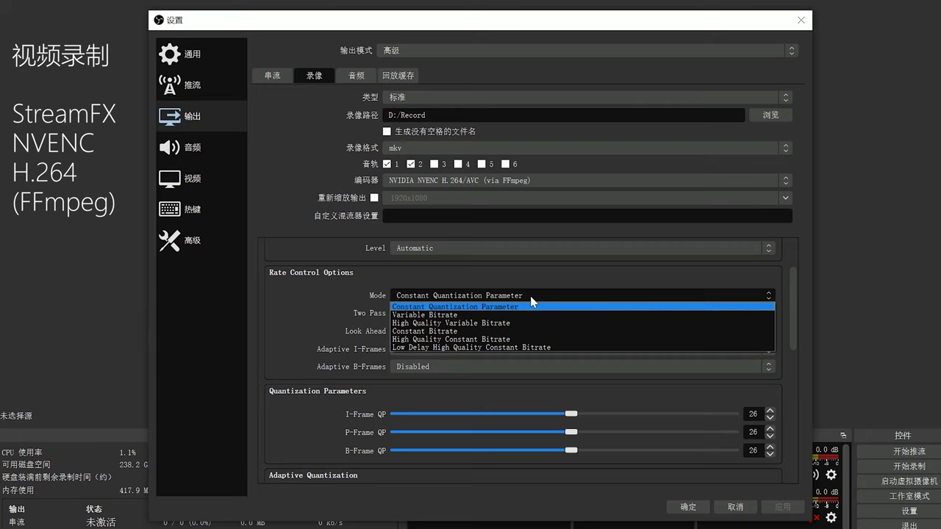
{"action": "left_click", "coordinate": [531, 298]}
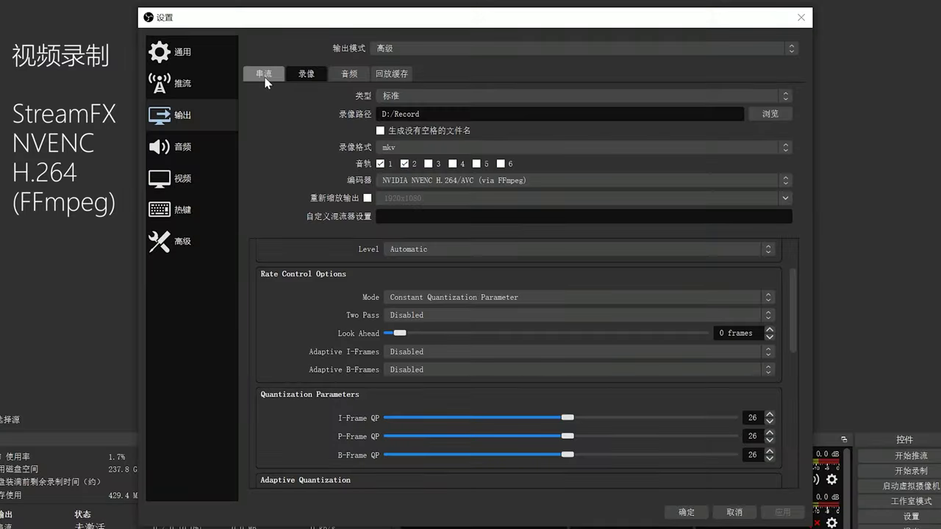
{"action": "left_click", "coordinate": [264, 75]}
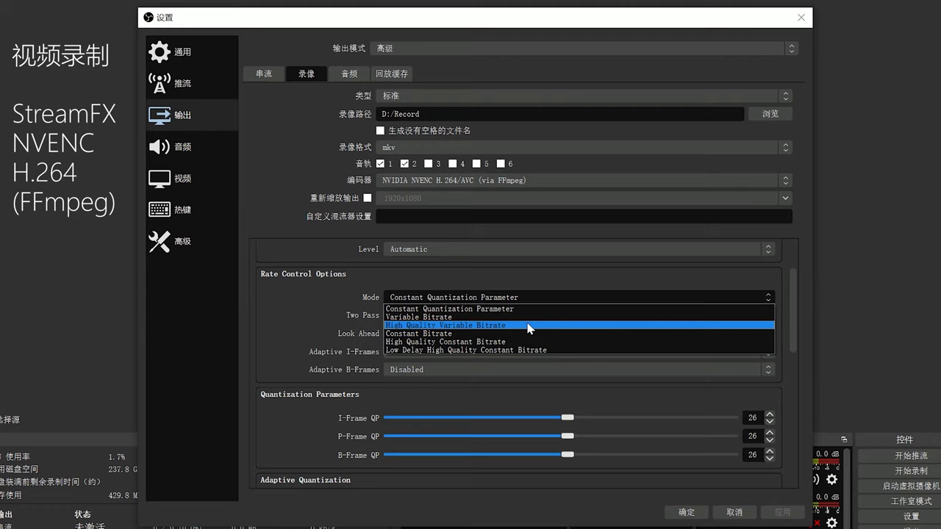
{"action": "left_click", "coordinate": [427, 308]}
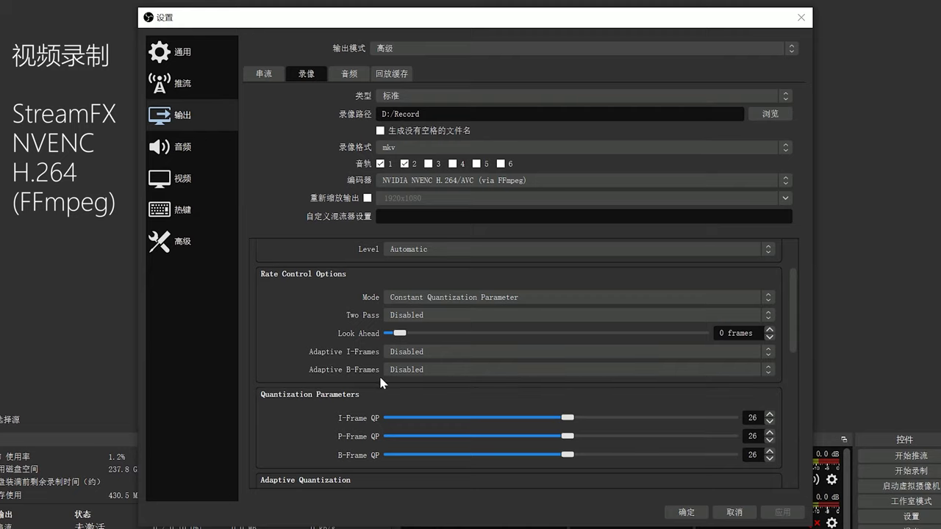
Try I-, P- and B-Frame QP values of 0 and 16, and return all three to 26
{"action": "scroll", "coordinate": [570, 342], "scroll_direction": "down", "scroll_amount": 2}
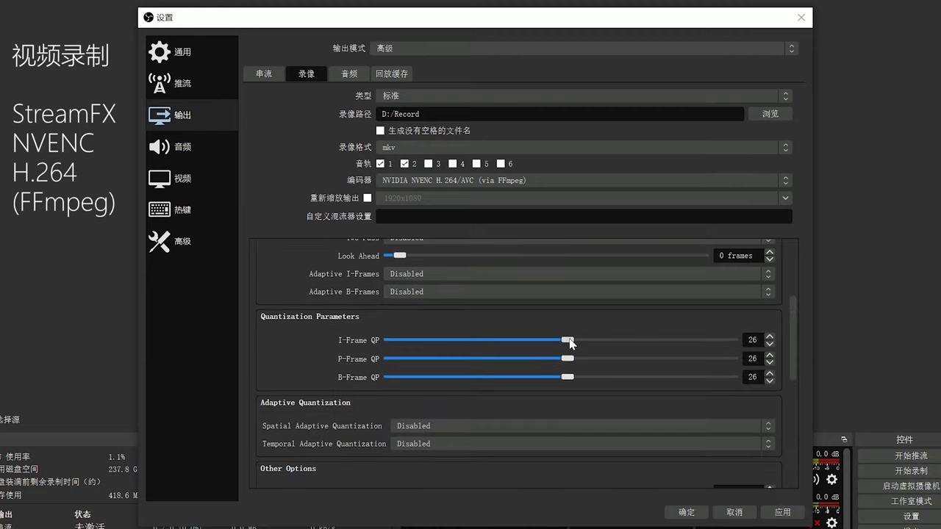
{"action": "left_click_drag", "start_coordinate": [570, 342], "coordinate": [401, 342]}
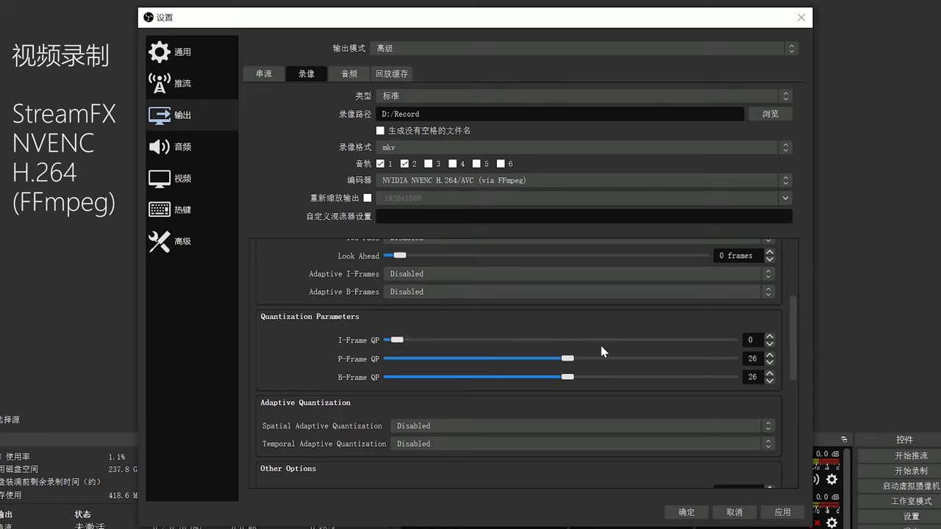
{"action": "double_click", "coordinate": [751, 359]}
{"action": "type", "text": "0"}
{"action": "double_click", "coordinate": [751, 377]}
{"action": "type", "text": "0"}
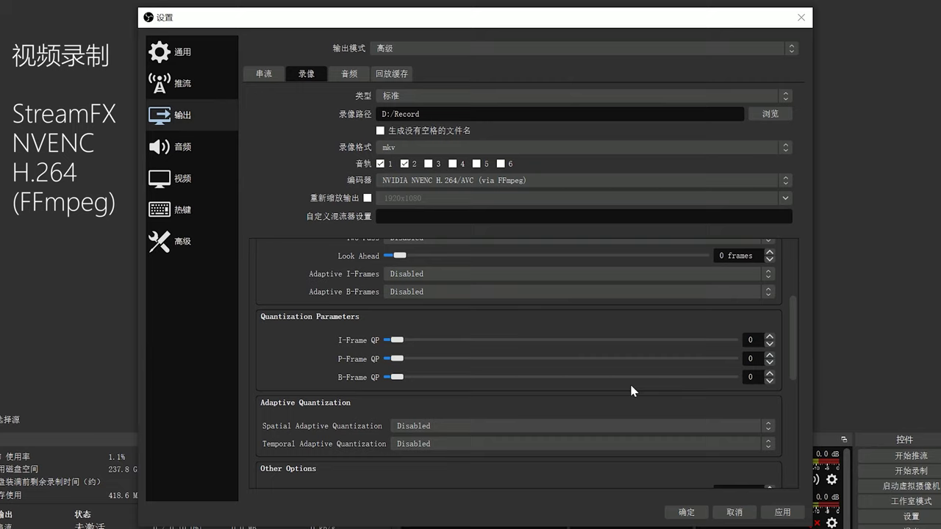
{"action": "left_click", "coordinate": [503, 339]}
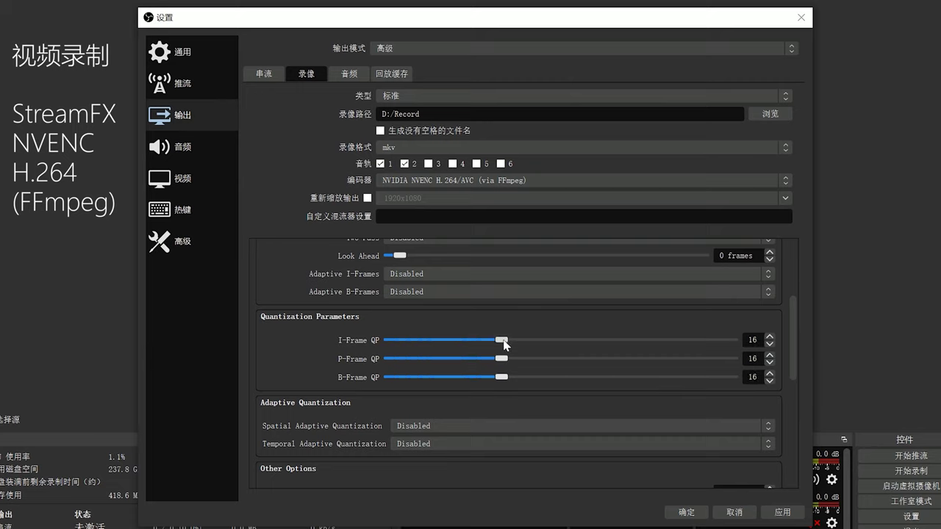
{"action": "left_click_drag", "start_coordinate": [503, 343], "coordinate": [567, 343]}
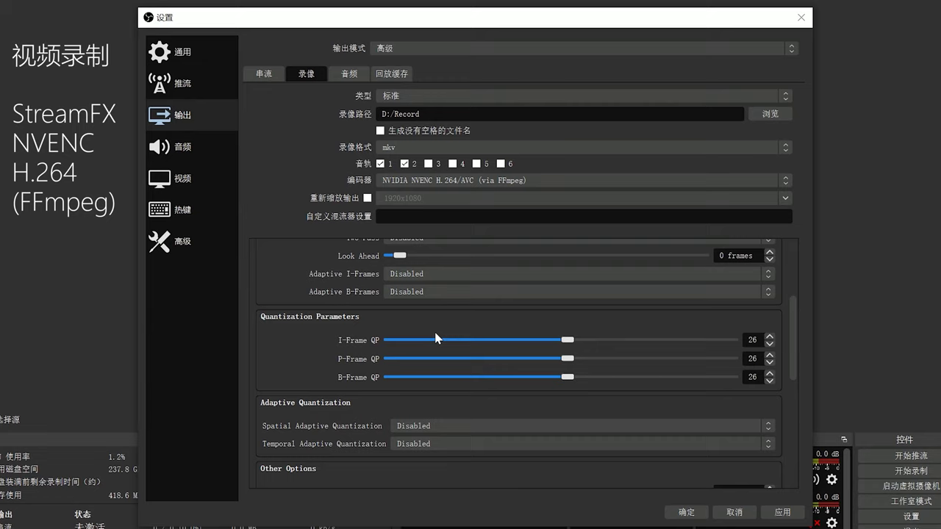
{"action": "left_click_drag", "start_coordinate": [435, 333], "coordinate": [402, 341]}
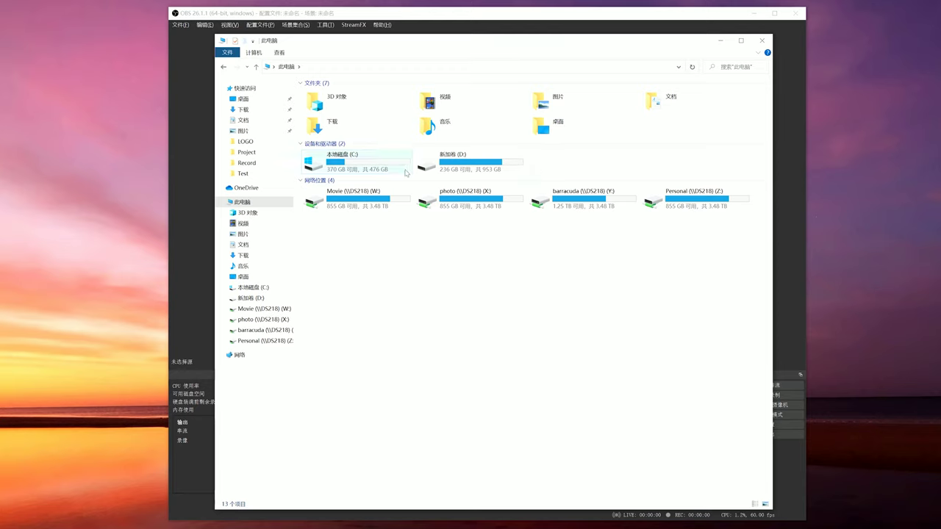
Switch to File Explorer and check the free space on the C: and D: drives
{"action": "left_click", "coordinate": [392, 170]}
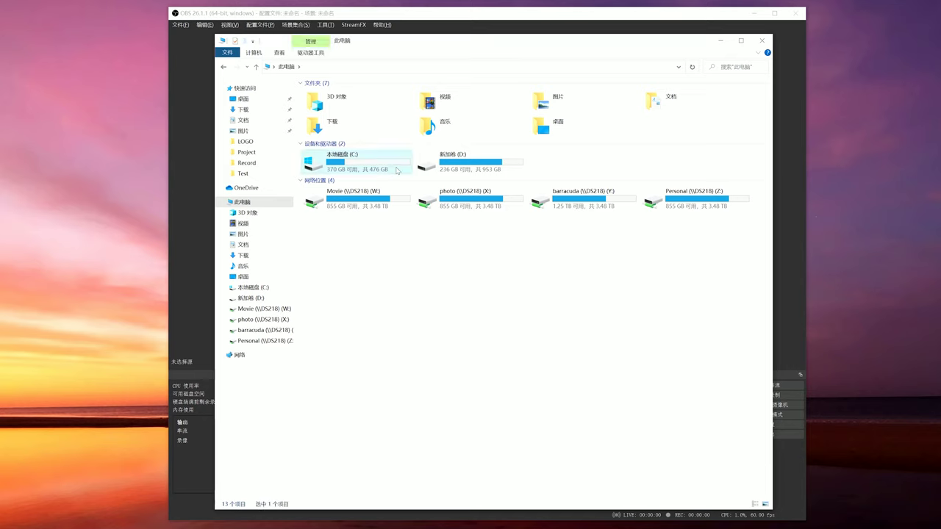
{"action": "left_click", "coordinate": [535, 155]}
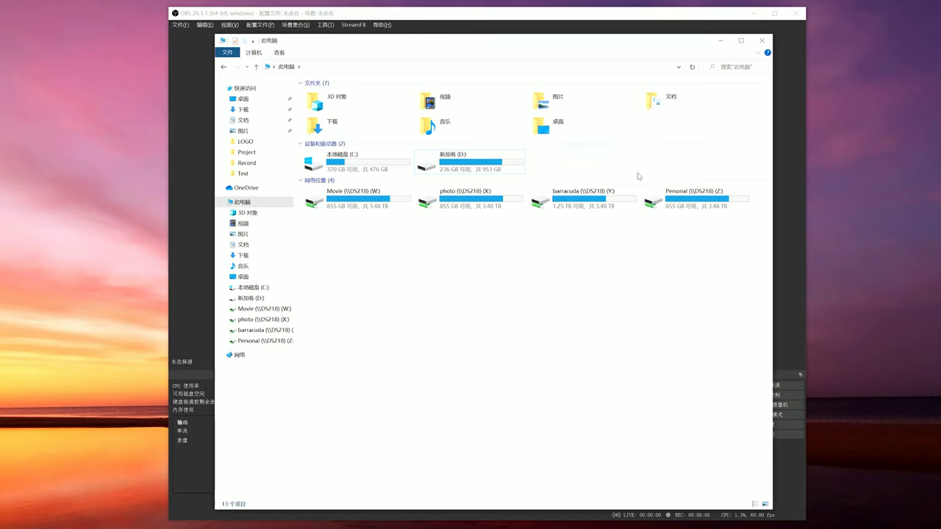
{"action": "left_click", "coordinate": [514, 157]}
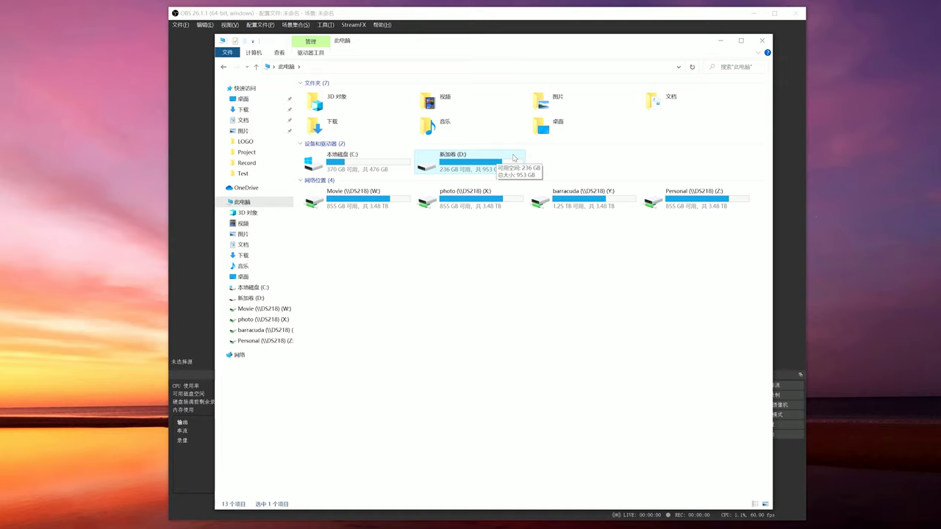
{"action": "left_click", "coordinate": [559, 158]}
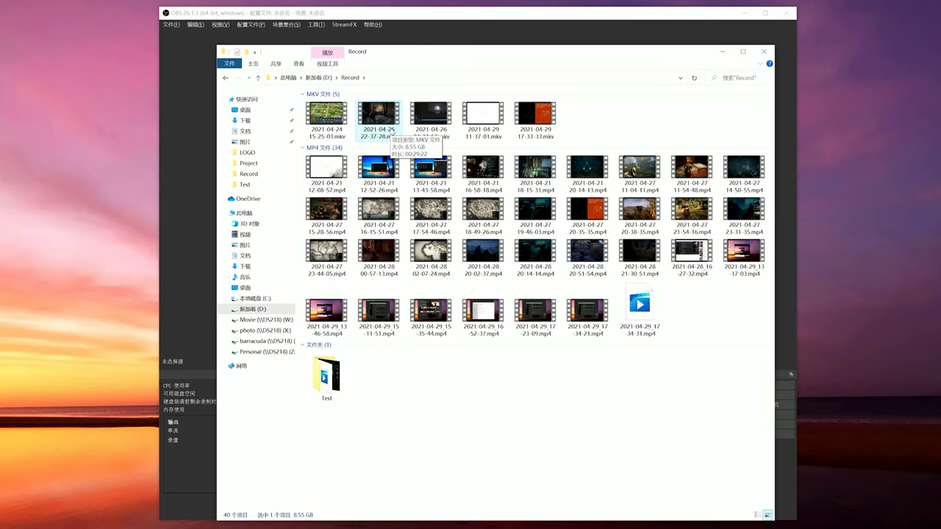
{"action": "left_click_drag", "start_coordinate": [392, 136], "coordinate": [450, 258]}
{"action": "left_click", "coordinate": [461, 267]}
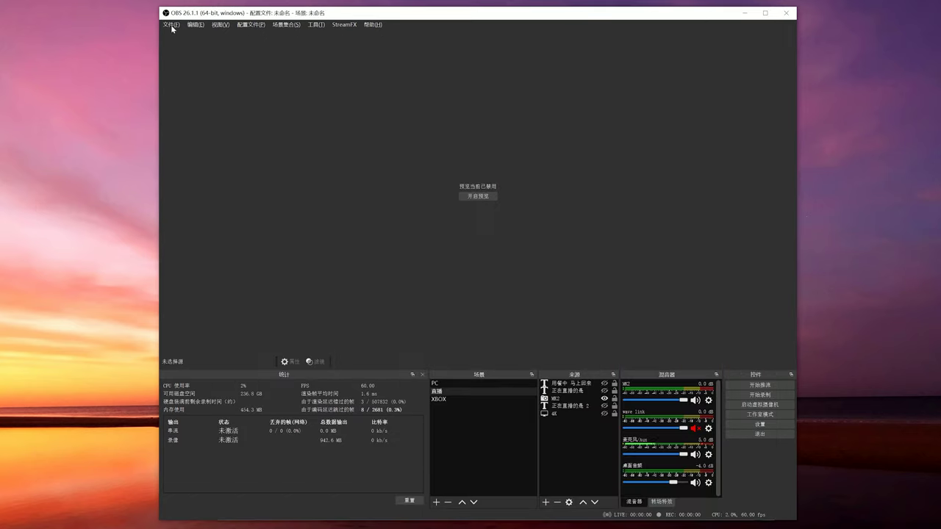
{"action": "left_click", "coordinate": [170, 25]}
{"action": "left_click", "coordinate": [187, 46]}
{"action": "left_click", "coordinate": [473, 212]}
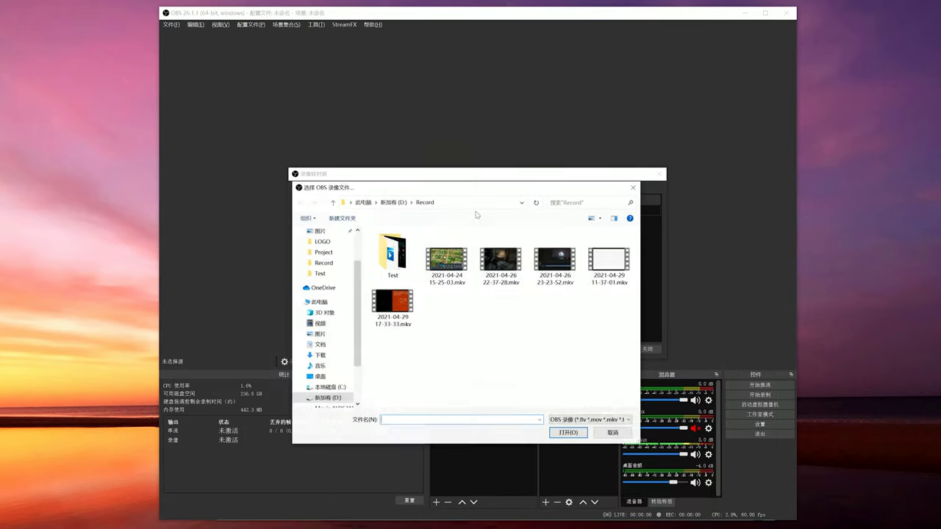
{"action": "left_click", "coordinate": [335, 389]}
{"action": "left_click", "coordinate": [414, 349]}
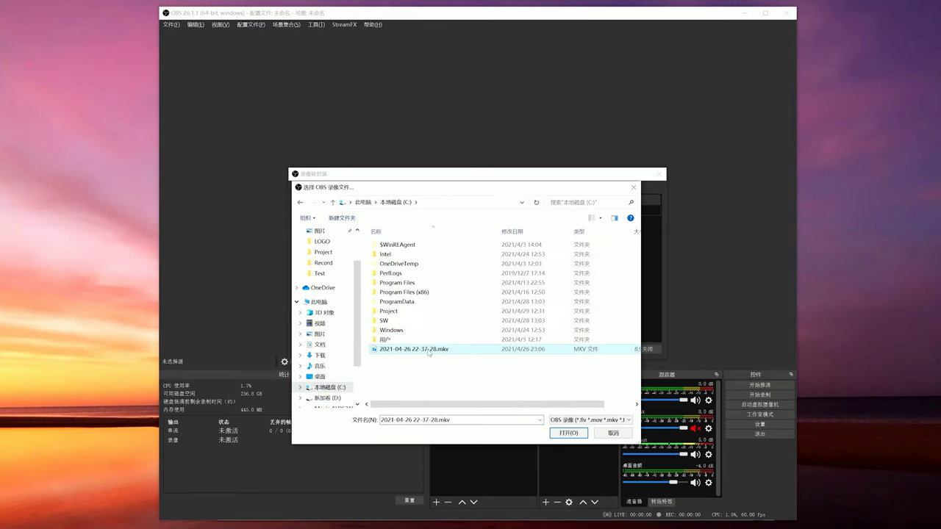
{"action": "left_click", "coordinate": [567, 433]}
{"action": "left_click", "coordinate": [602, 350]}
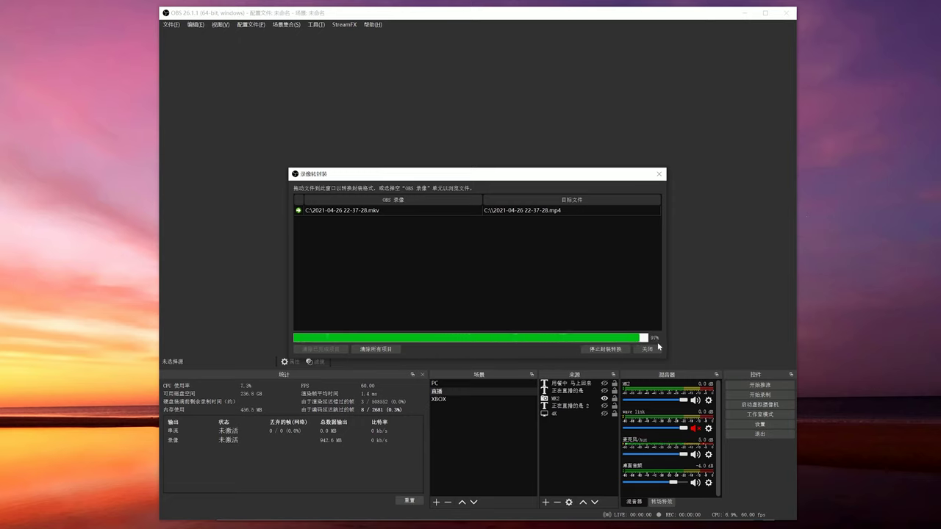
{"action": "key", "text": "Return"}
{"action": "left_click", "coordinate": [644, 349]}
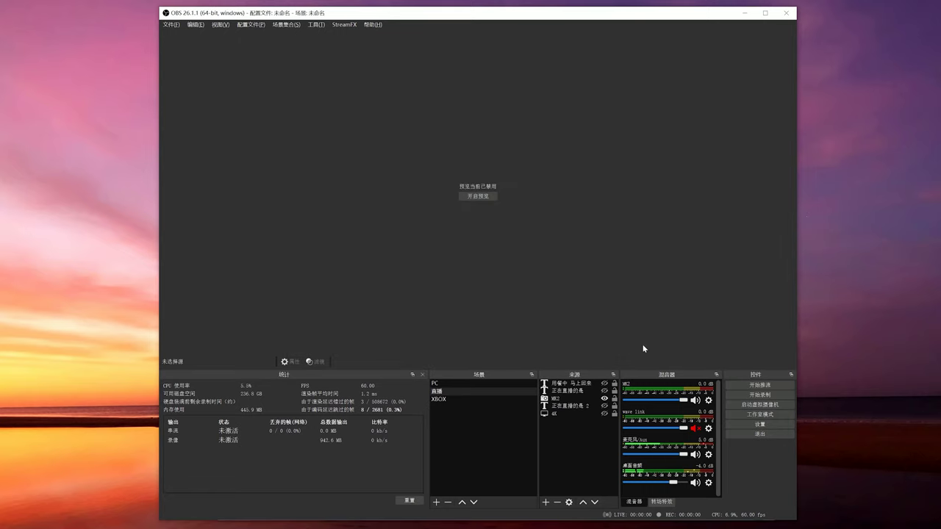
Switch to File Explorer and compare the original mkv with the remuxed mp4 on the C: drive
{"action": "key", "text": "alt+Tab"}
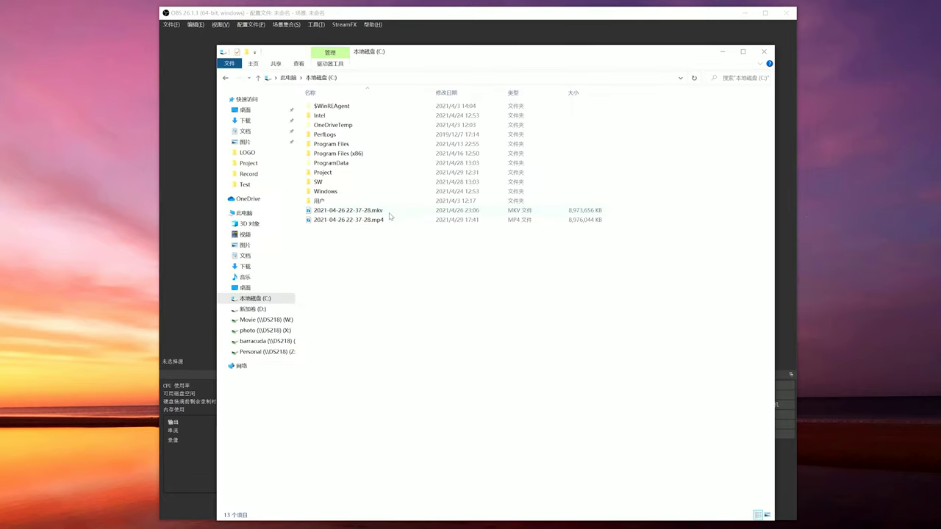
{"action": "left_click", "coordinate": [390, 213]}
{"action": "left_click", "coordinate": [388, 223]}
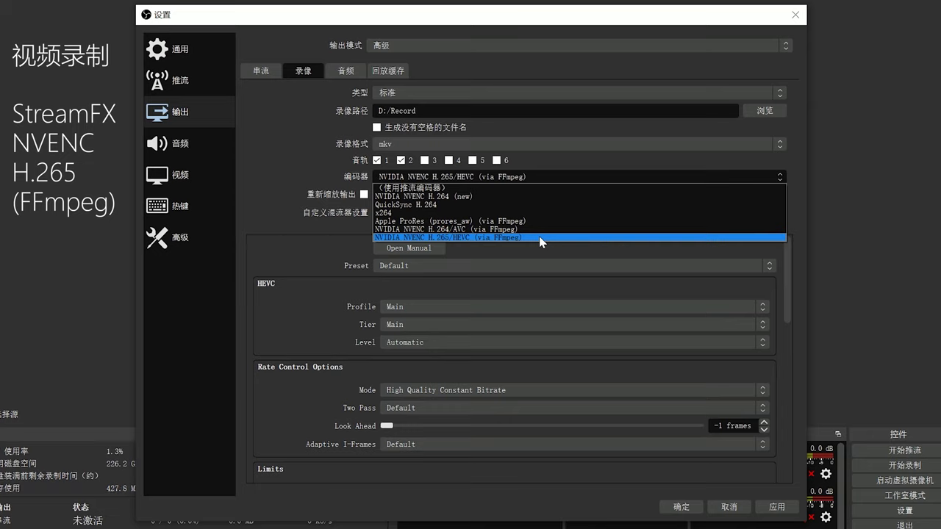
Set recording to the NVIDIA NVENC H.265/HEVC (via FFmpeg) encoder with the High Performance preset, Main profile and High tier
{"action": "left_click", "coordinate": [539, 236]}
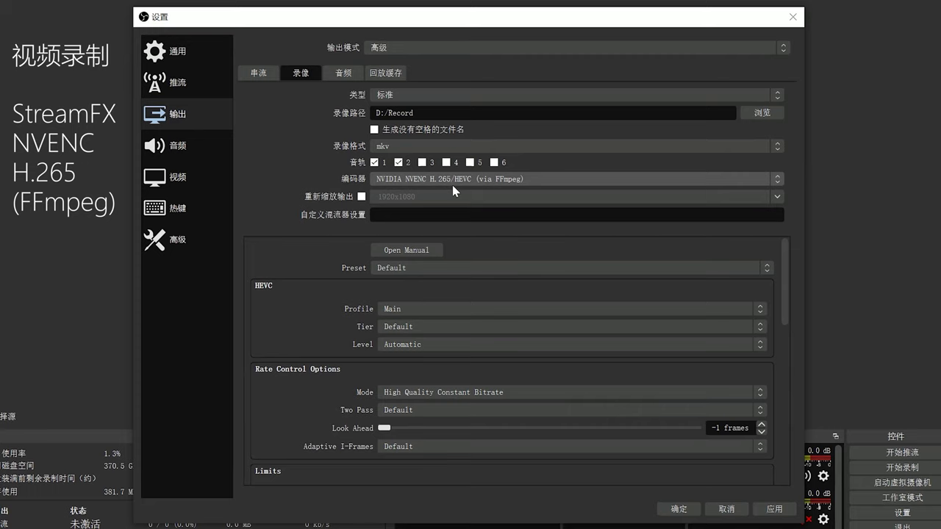
{"action": "left_click", "coordinate": [445, 268]}
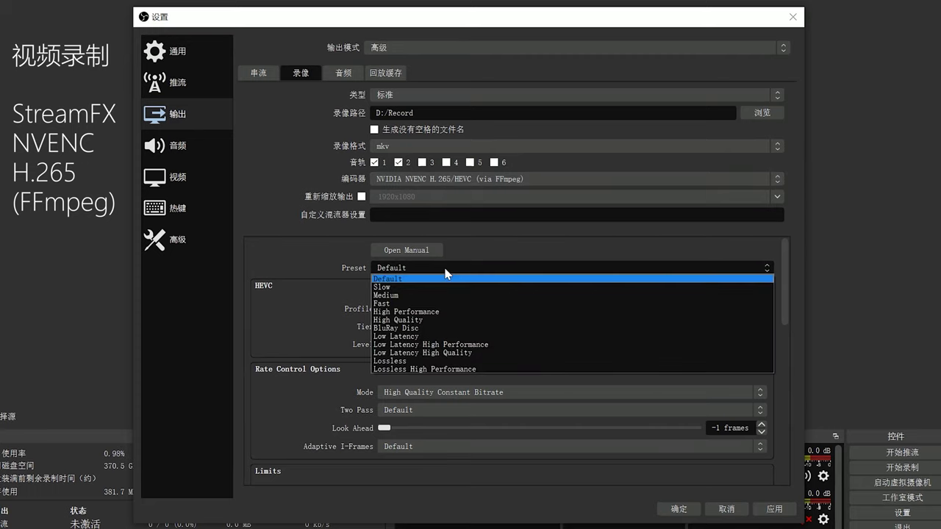
{"action": "left_click", "coordinate": [445, 311]}
{"action": "left_click", "coordinate": [429, 309]}
{"action": "left_click", "coordinate": [424, 328]}
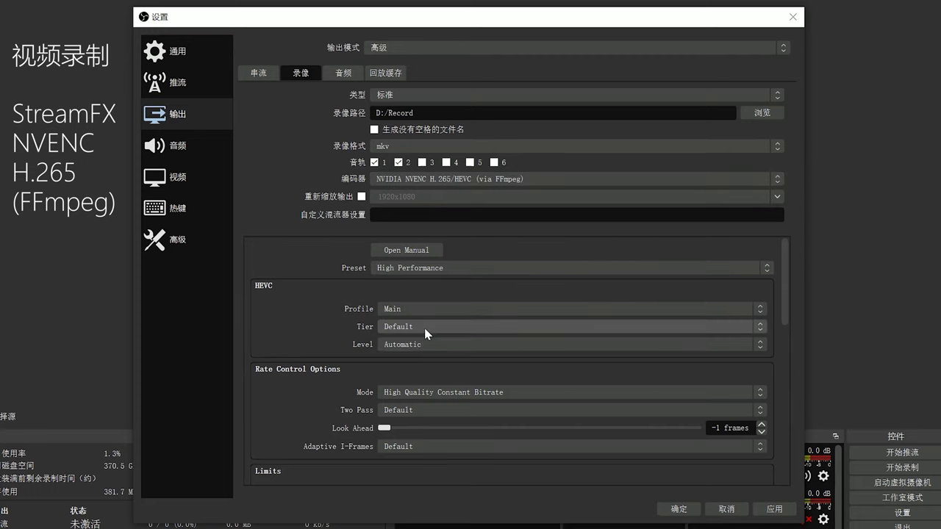
{"action": "left_click", "coordinate": [429, 331]}
{"action": "left_click", "coordinate": [422, 352]}
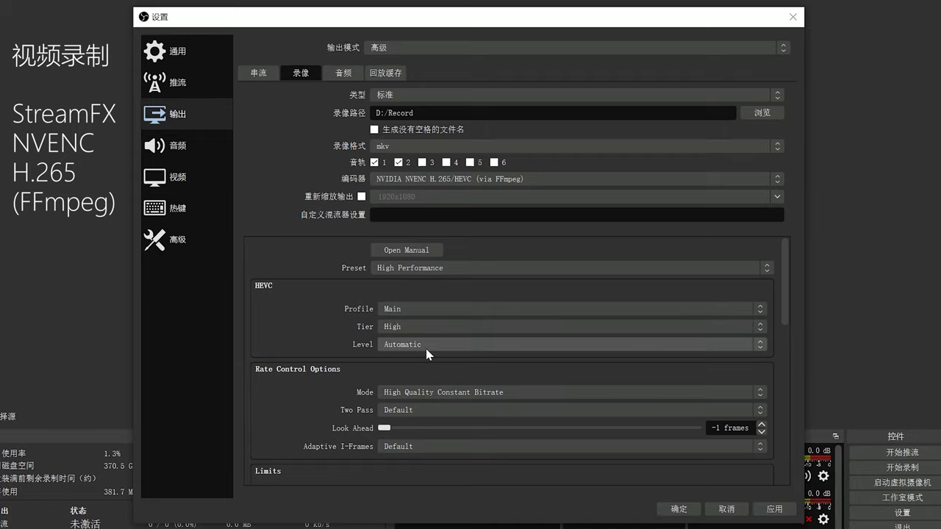
Set rate control to Constant Quantization Parameter with Two Pass disabled, Look Ahead at 0 frames and Adaptive I-Frames disabled
{"action": "scroll", "coordinate": [785, 292], "scroll_direction": "down", "scroll_amount": 3}
{"action": "left_click", "coordinate": [523, 290]}
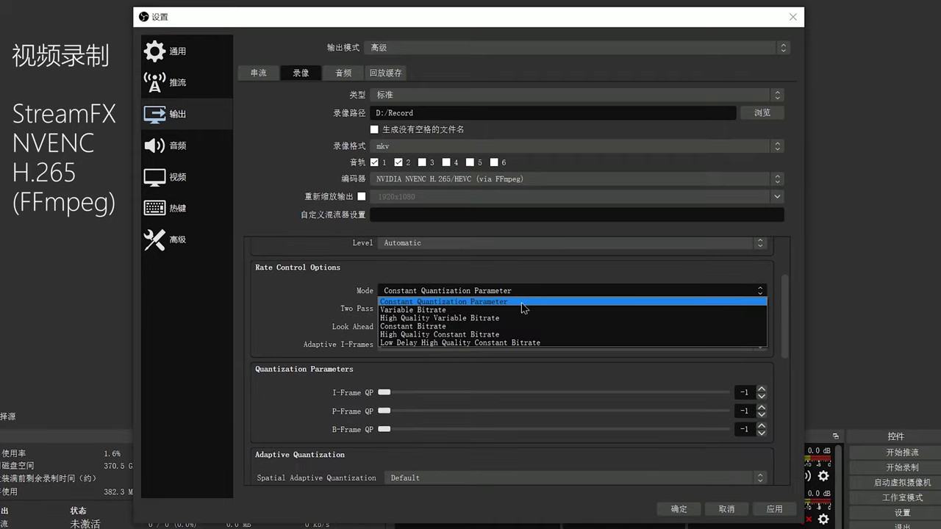
{"action": "left_click", "coordinate": [523, 291]}
{"action": "left_click", "coordinate": [518, 309]}
{"action": "left_click", "coordinate": [508, 328]}
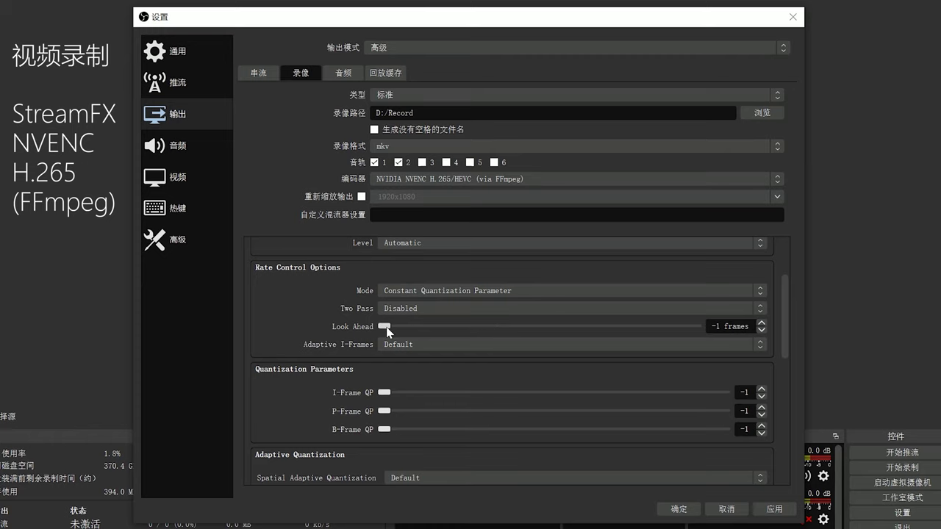
{"action": "left_click_drag", "start_coordinate": [385, 326], "coordinate": [390, 327]}
{"action": "left_click", "coordinate": [413, 346]}
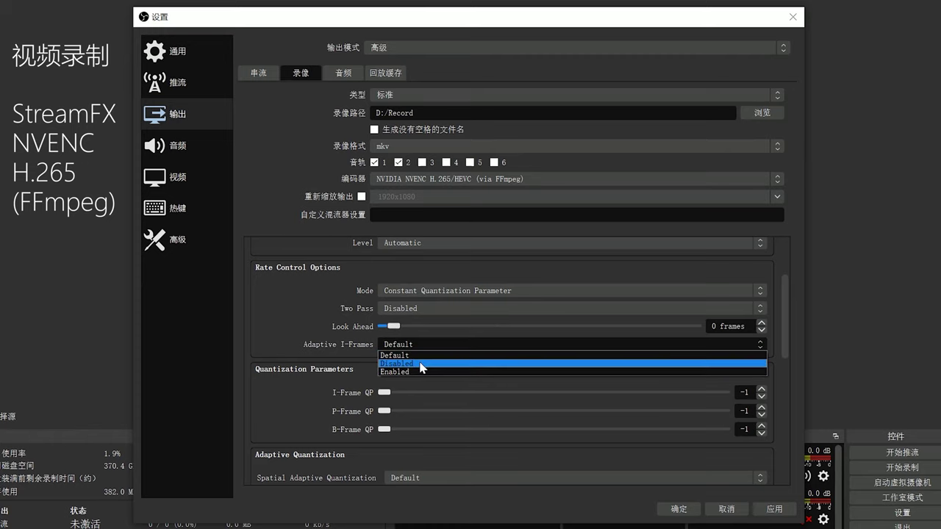
{"action": "left_click", "coordinate": [420, 369]}
Set the I-Frame, P-Frame and B-Frame QP of the recording encoder to 21 each
{"action": "scroll", "coordinate": [786, 318], "scroll_direction": "down", "scroll_amount": 3}
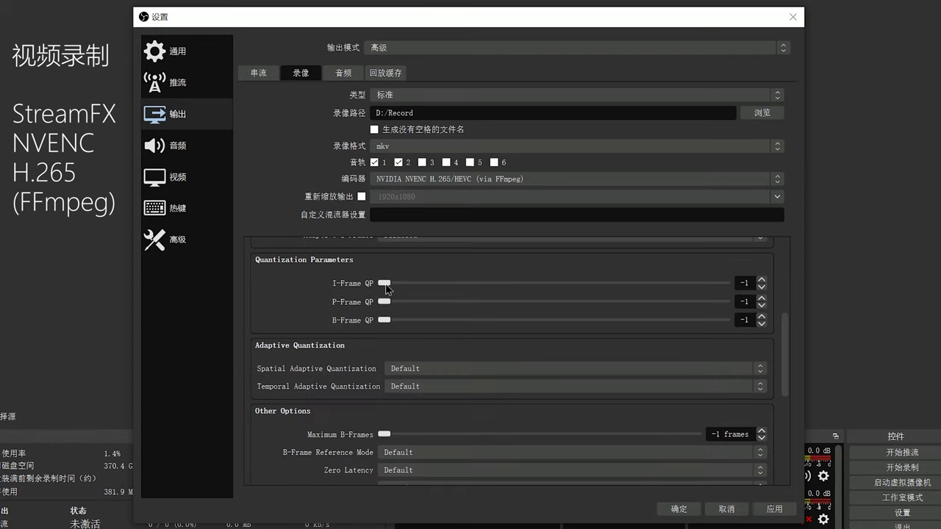
{"action": "left_click_drag", "start_coordinate": [383, 283], "coordinate": [533, 291]}
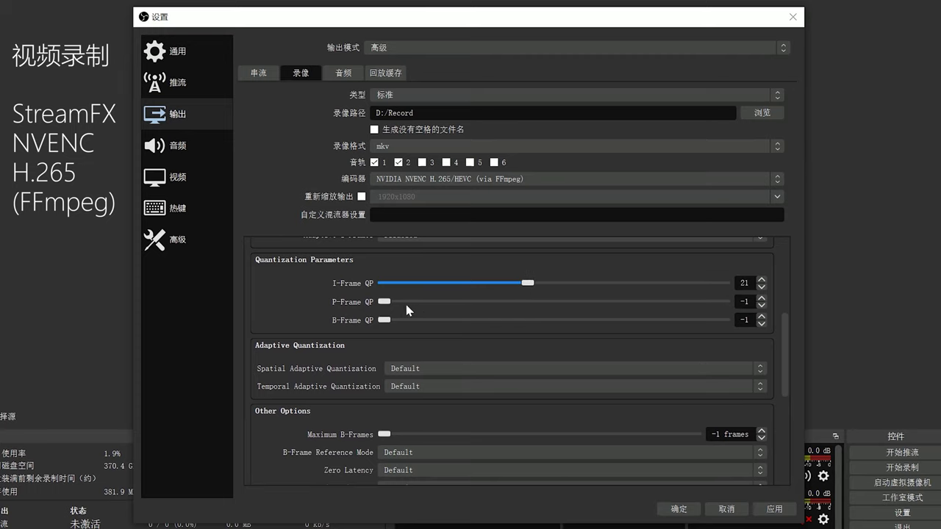
{"action": "left_click_drag", "start_coordinate": [384, 302], "coordinate": [524, 302]}
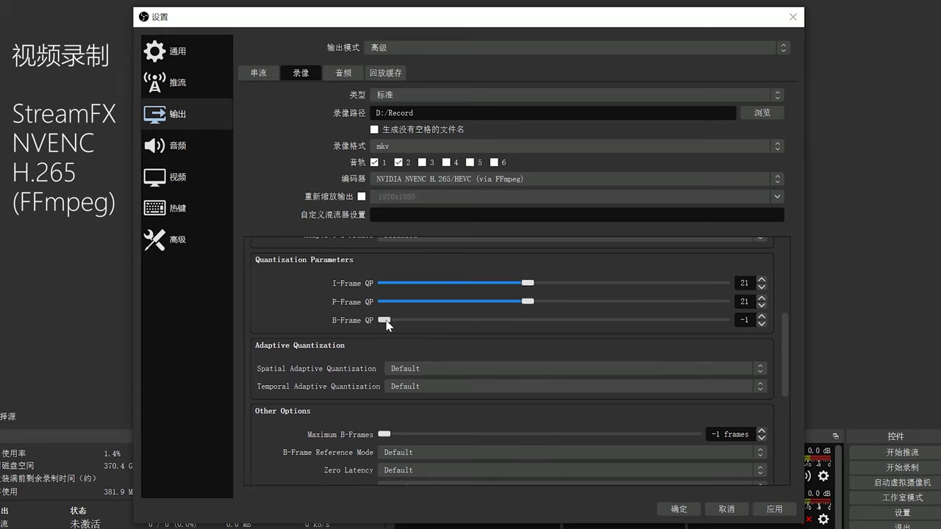
{"action": "left_click_drag", "start_coordinate": [383, 321], "coordinate": [529, 322]}
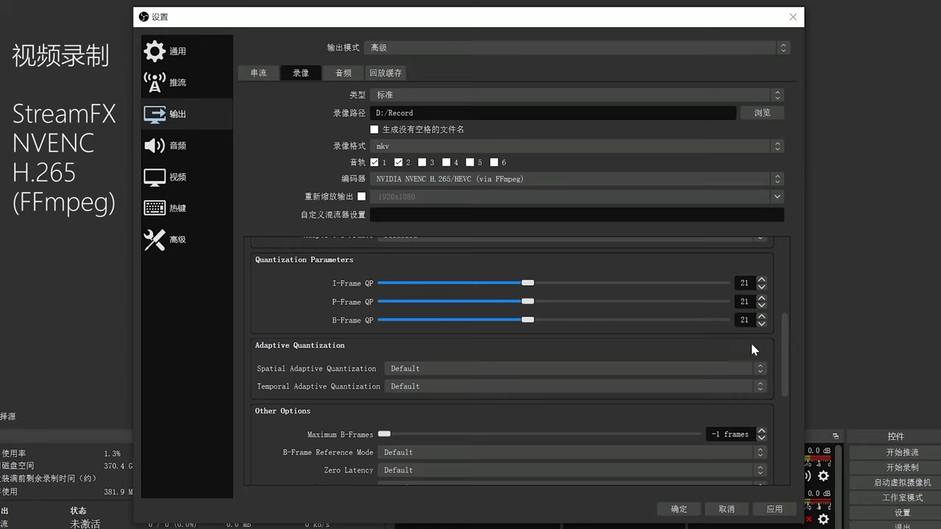
Disable both Spatial and Temporal Adaptive Quantization for the recording encoder
{"action": "left_click", "coordinate": [725, 368]}
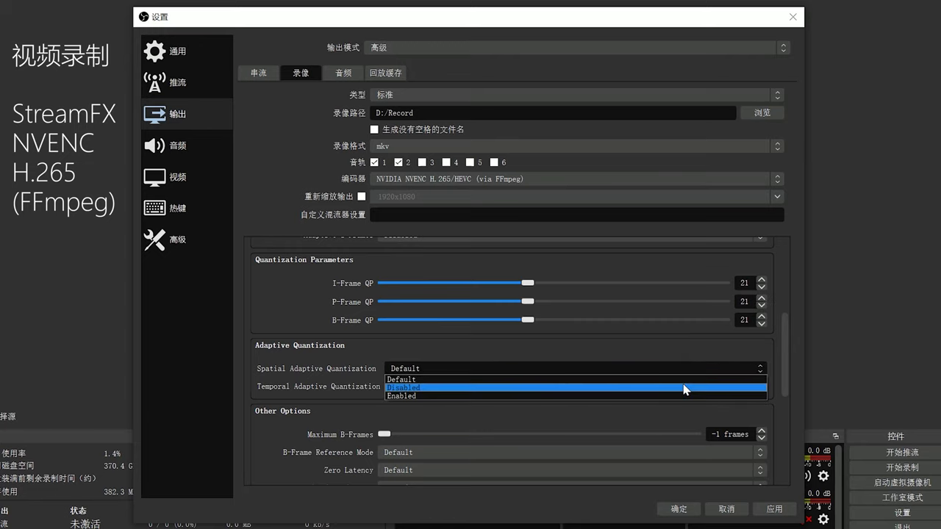
{"action": "left_click", "coordinate": [683, 388]}
{"action": "left_click", "coordinate": [636, 386]}
{"action": "left_click", "coordinate": [625, 404]}
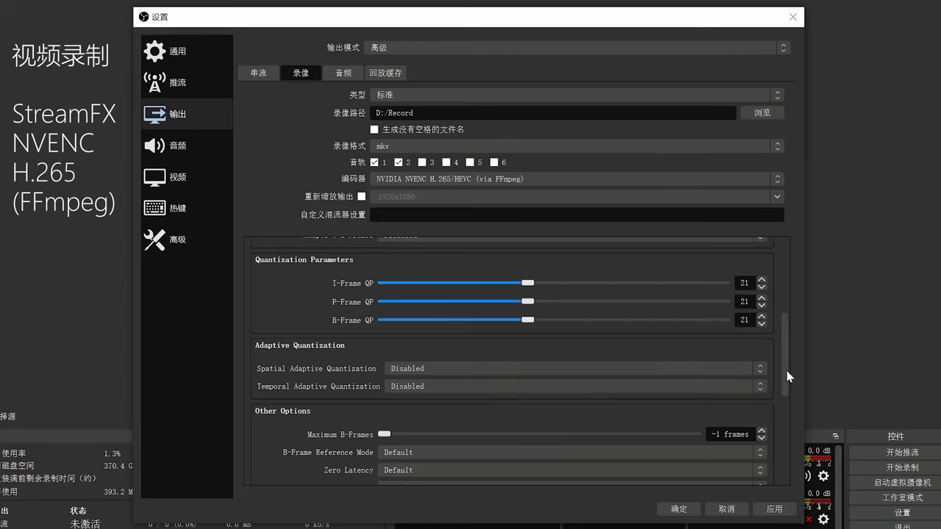
Set Maximum B-Frames to 0 and disable B-Frame Reference Mode, Zero Latency, Weighted Prediction and Non-reference P-Frames
{"action": "scroll", "coordinate": [787, 376], "scroll_direction": "down", "scroll_amount": 3}
{"action": "left_click_drag", "start_coordinate": [384, 320], "coordinate": [441, 320]}
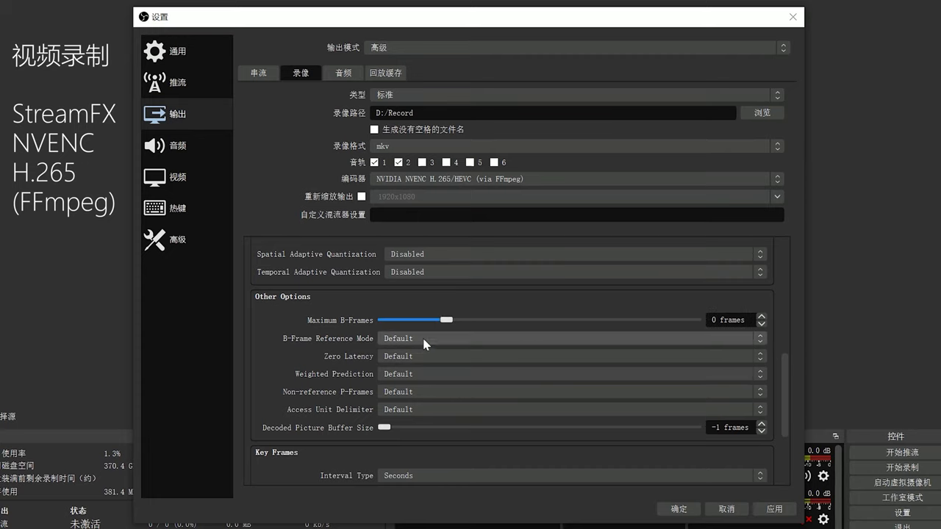
{"action": "left_click", "coordinate": [424, 343]}
{"action": "left_click", "coordinate": [423, 355]}
{"action": "left_click", "coordinate": [423, 358]}
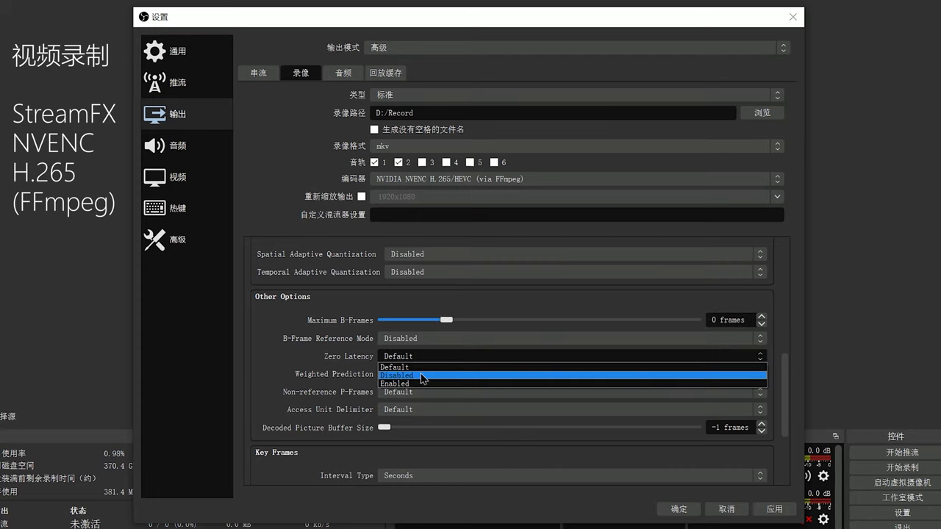
{"action": "left_click", "coordinate": [423, 376]}
{"action": "left_click", "coordinate": [422, 374]}
{"action": "left_click", "coordinate": [422, 392]}
{"action": "left_click", "coordinate": [422, 392]}
{"action": "left_click", "coordinate": [422, 410]}
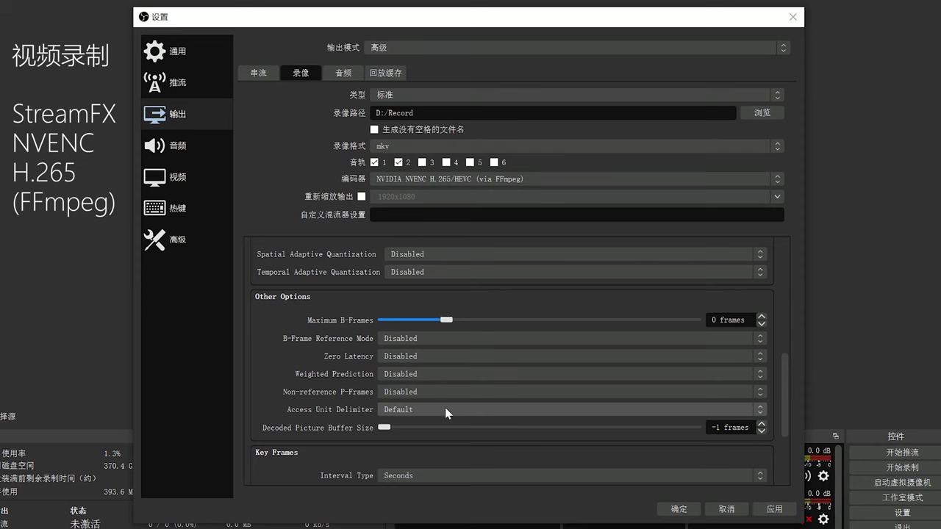
Set the key frame interval to 1 second and confirm the output settings
{"action": "scroll", "coordinate": [787, 390], "scroll_direction": "down", "scroll_amount": 3}
{"action": "double_click", "coordinate": [385, 362]}
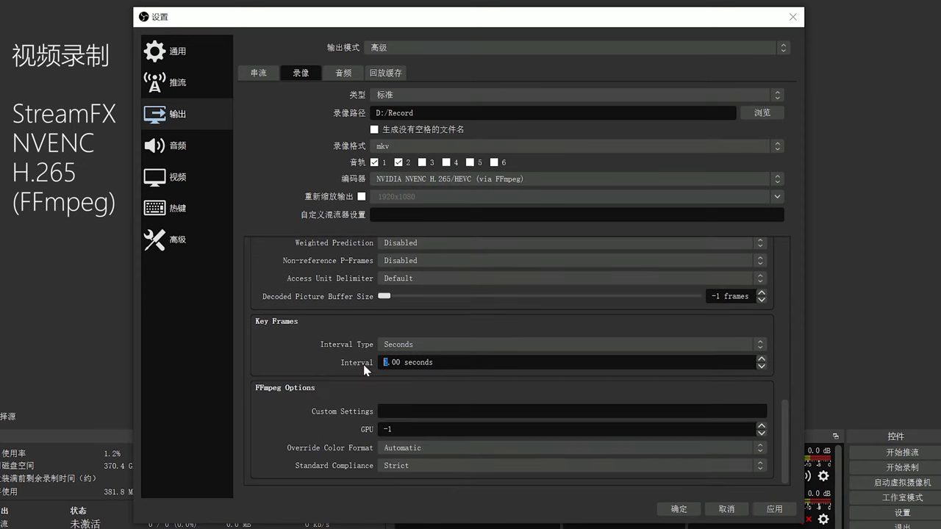
{"action": "type", "text": "1"}
{"action": "left_click", "coordinate": [678, 508]}
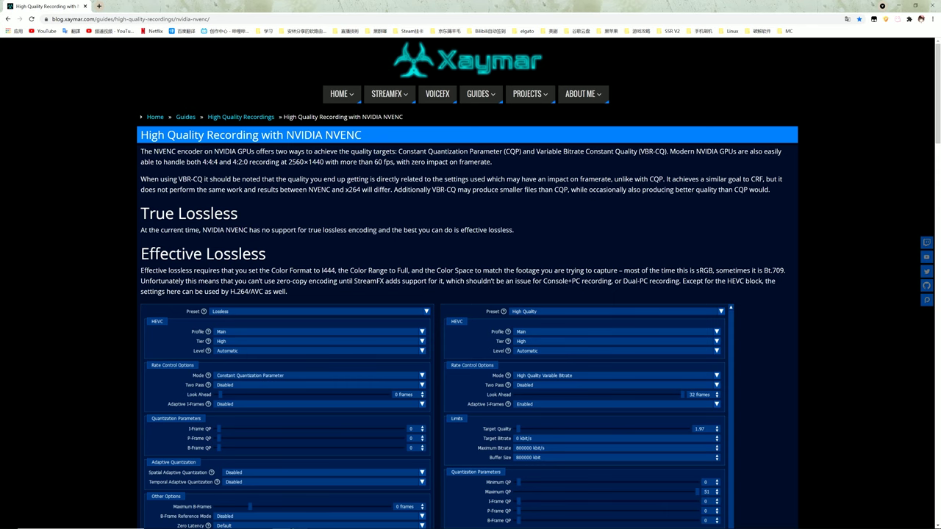
Switch to the browser and read Xaymar's guide on high quality recording with NVIDIA NVENC
{"action": "left_click_drag", "start_coordinate": [177, 179], "coordinate": [203, 179]}
{"action": "scroll", "coordinate": [555, 278], "scroll_direction": "down", "scroll_amount": 1}
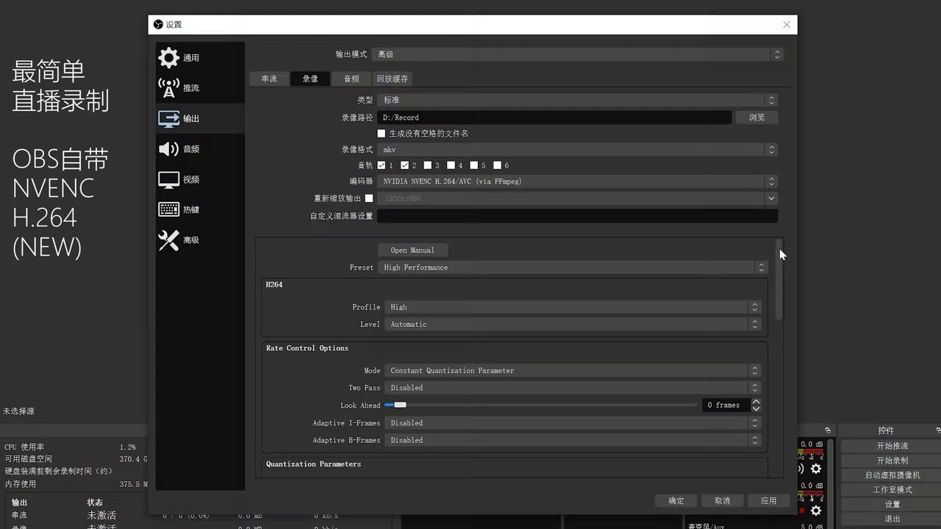
Switch to OBS and choose the NVIDIA NVENC H.264 (new) encoder for both recording and streaming output
{"action": "mouse_move", "coordinate": [779, 248]}
{"action": "left_mouse_down"}
{"action": "mouse_move", "coordinate": [779, 413]}
{"action": "mouse_move", "coordinate": [782, 246]}
{"action": "left_mouse_up"}
{"action": "left_click", "coordinate": [563, 182]}
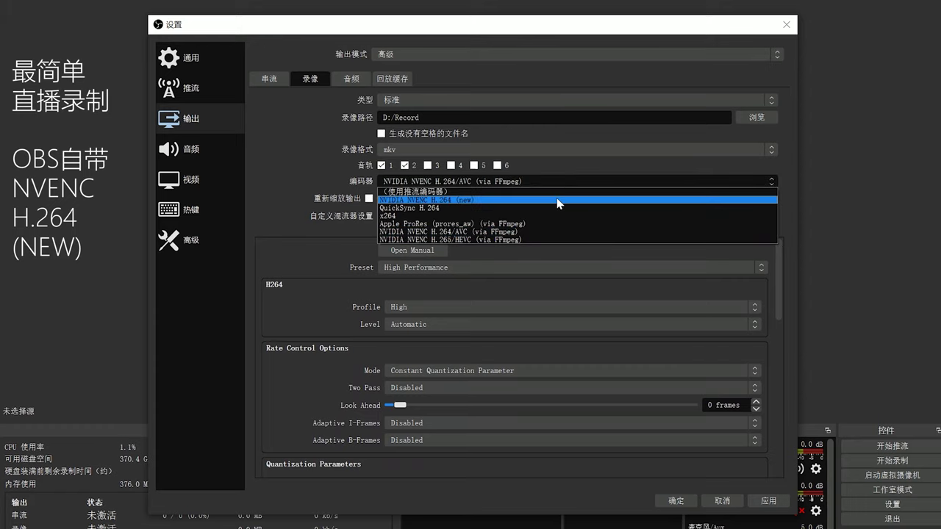
{"action": "left_click", "coordinate": [559, 200]}
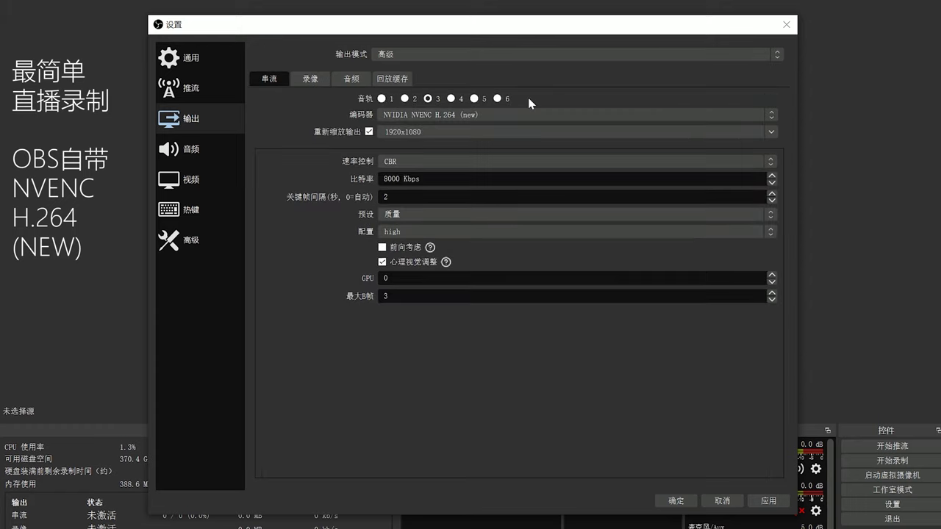
{"action": "left_click", "coordinate": [514, 115]}
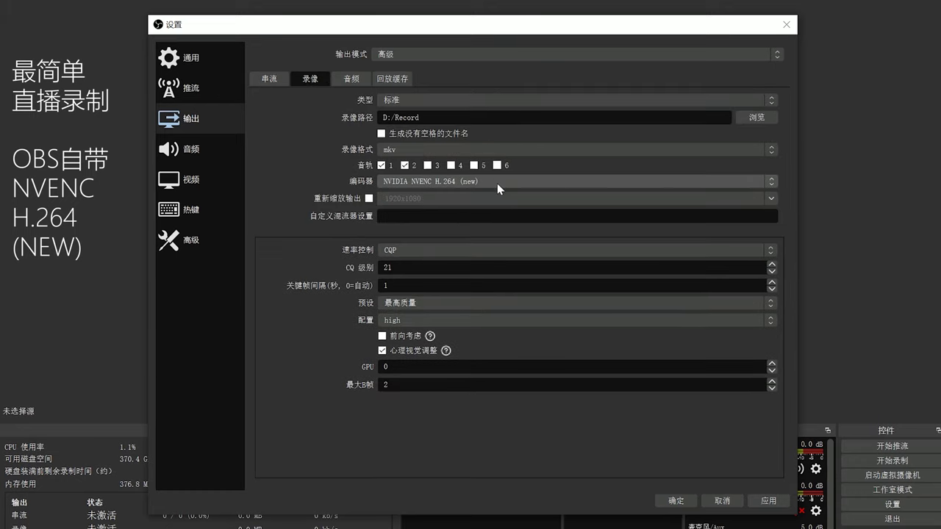
{"action": "left_click", "coordinate": [497, 183]}
{"action": "left_click", "coordinate": [499, 200]}
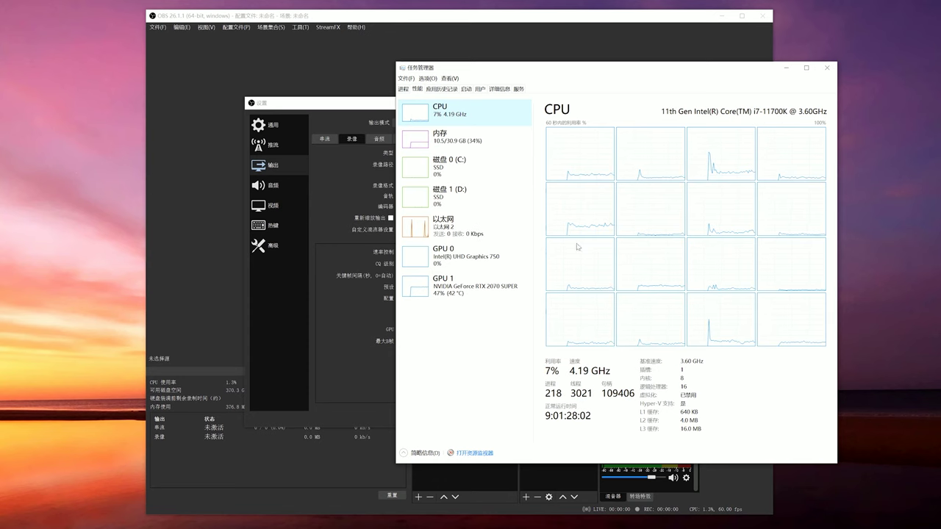
Switch to Task Manager and view the performance of GPU 0, the Intel UHD Graphics 750
{"action": "left_click", "coordinate": [504, 264]}
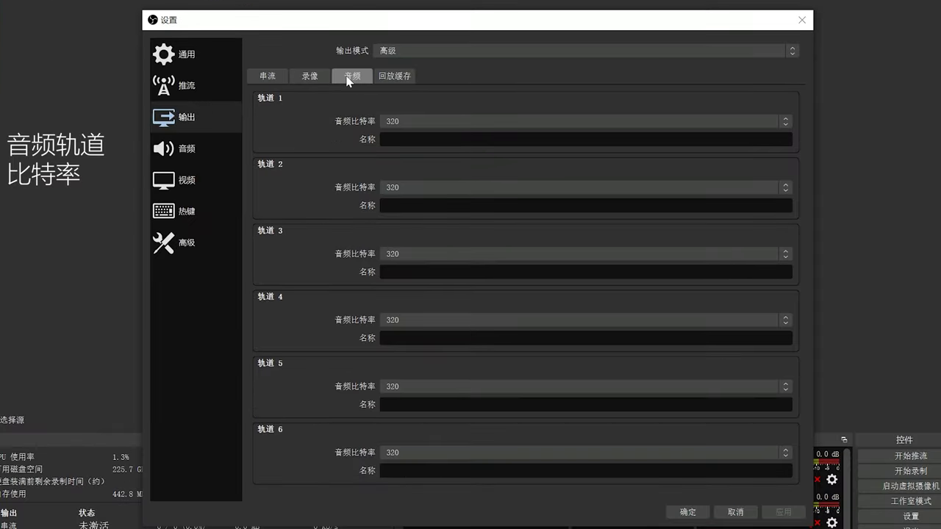
Switch to the OBS output settings and choose the audio bitrate for track 1
{"action": "left_click", "coordinate": [446, 121]}
{"action": "left_click", "coordinate": [445, 224]}
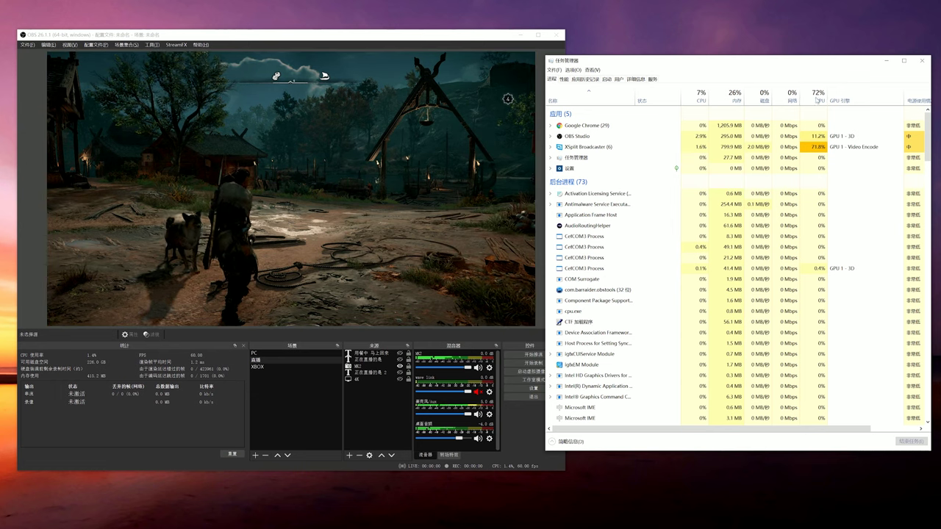
Start recording in OBS and examine the load on GPU 1, the NVIDIA GeForce RTX 2070 SUPER, in Task Manager
{"action": "key", "text": "ctrl+F9"}
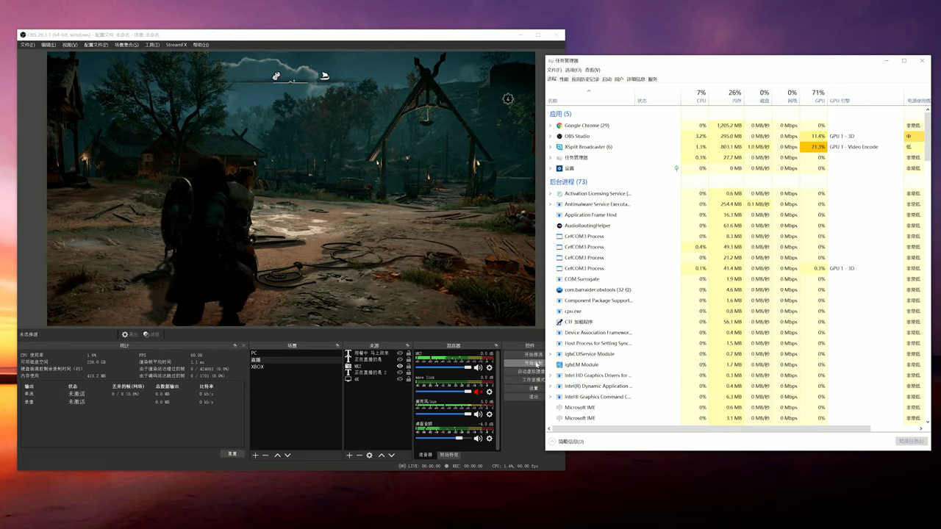
{"action": "key", "text": "alt+Tab"}
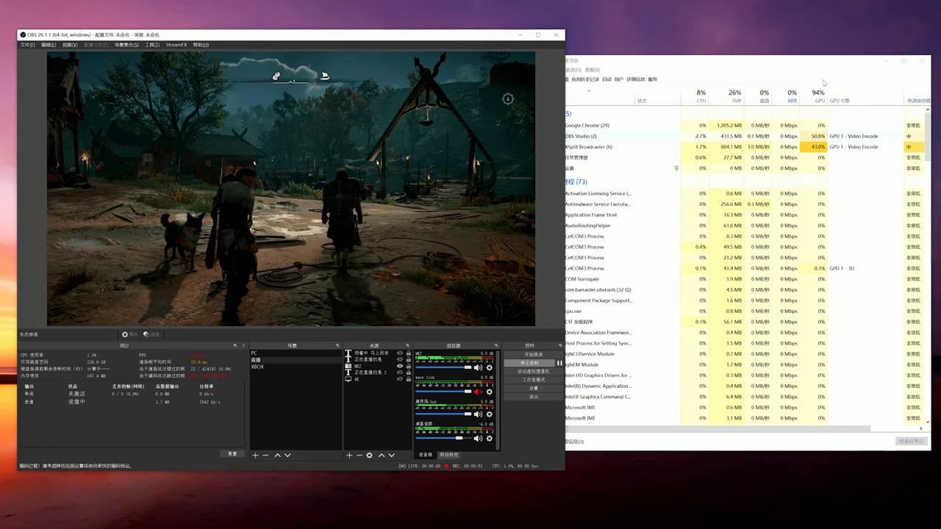
{"action": "key", "text": "alt+Tab"}
{"action": "left_click", "coordinate": [564, 79]}
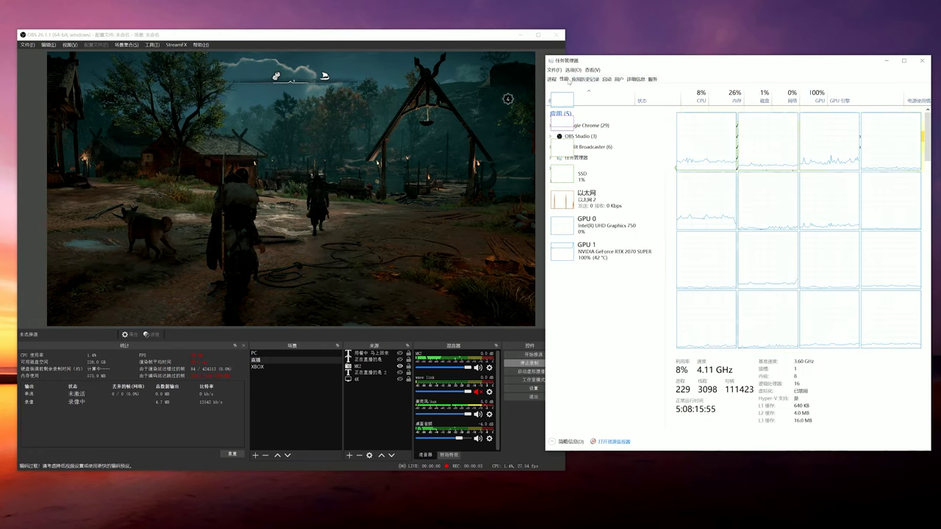
{"action": "left_click", "coordinate": [615, 256]}
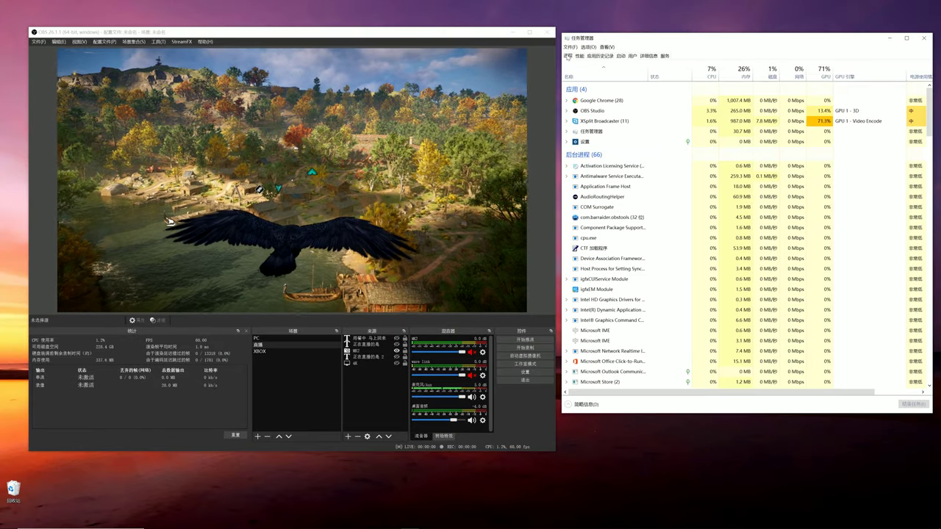
Go from Task Manager's process list to the performance graphs and examine the GPU and CPU load
{"action": "left_click", "coordinate": [581, 57]}
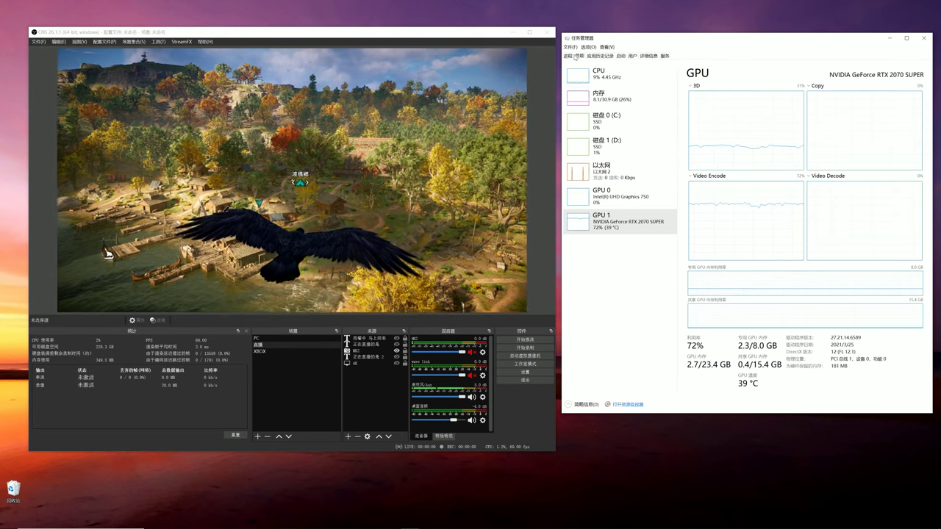
{"action": "left_click", "coordinate": [577, 74]}
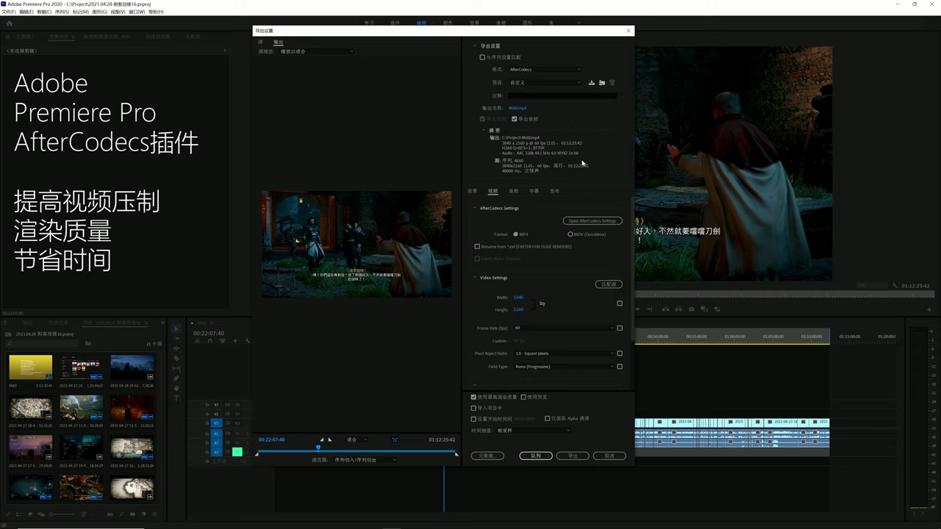
Switch to Premiere Pro's export settings and choose the AfterCodecs format with a Stereo channels layout and a 44100 Hz audio sample rate
{"action": "left_click", "coordinate": [548, 69]}
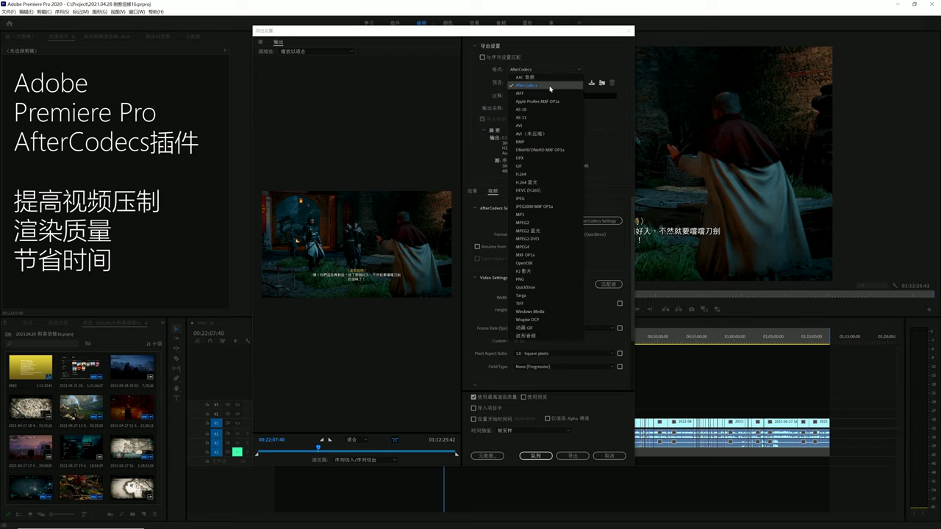
{"action": "left_click", "coordinate": [549, 86]}
{"action": "left_click", "coordinate": [512, 191]}
{"action": "left_click", "coordinate": [538, 220]}
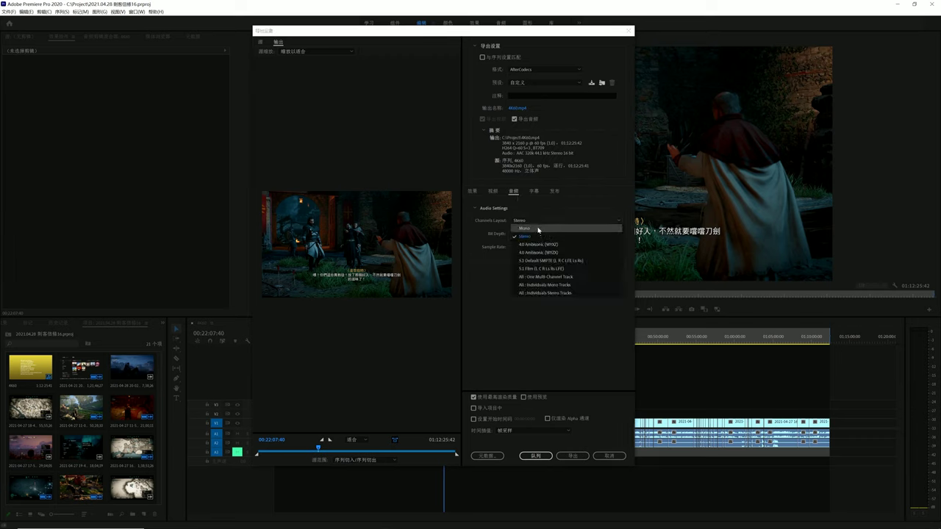
{"action": "left_click", "coordinate": [541, 236]}
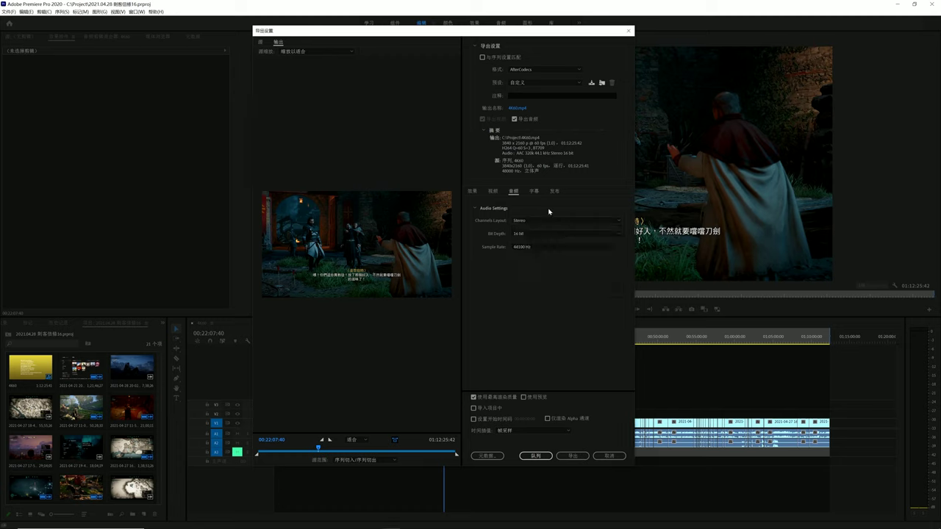
{"action": "left_click", "coordinate": [528, 247]}
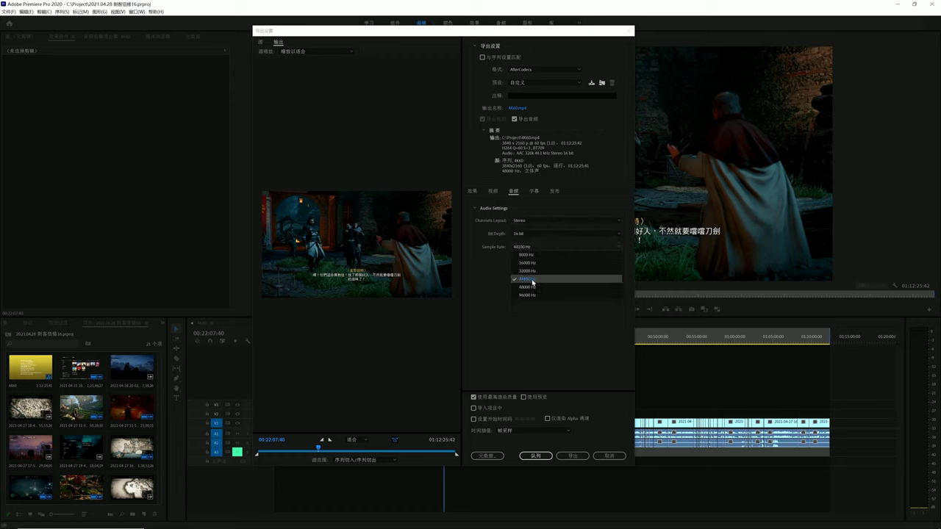
{"action": "left_click", "coordinate": [532, 288]}
Return to the video export settings and keep the pixel aspect ratio at 1.0 - Square pixels and the field type at None (Progressive)
{"action": "scroll", "coordinate": [527, 283], "scroll_direction": "up", "scroll_amount": 5}
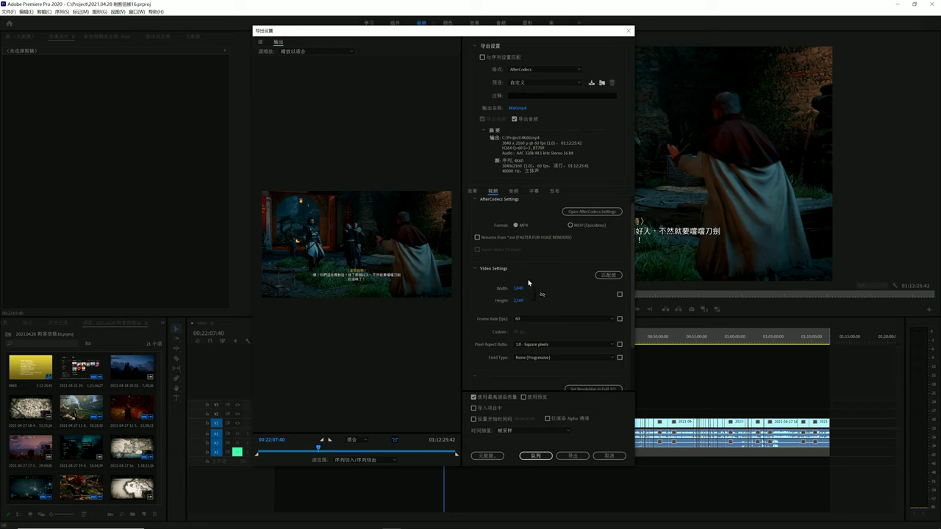
{"action": "left_click", "coordinate": [557, 346]}
{"action": "left_click", "coordinate": [556, 347]}
{"action": "left_click", "coordinate": [556, 358]}
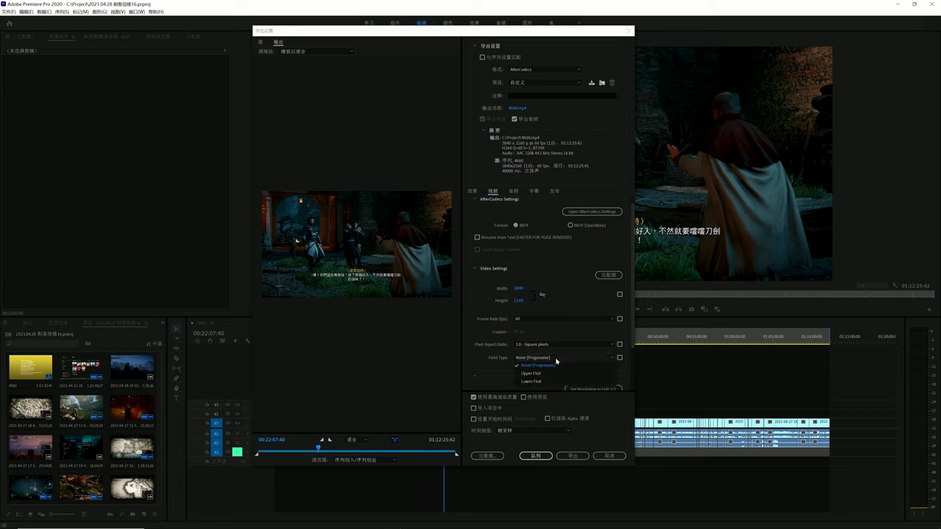
{"action": "left_click", "coordinate": [556, 359]}
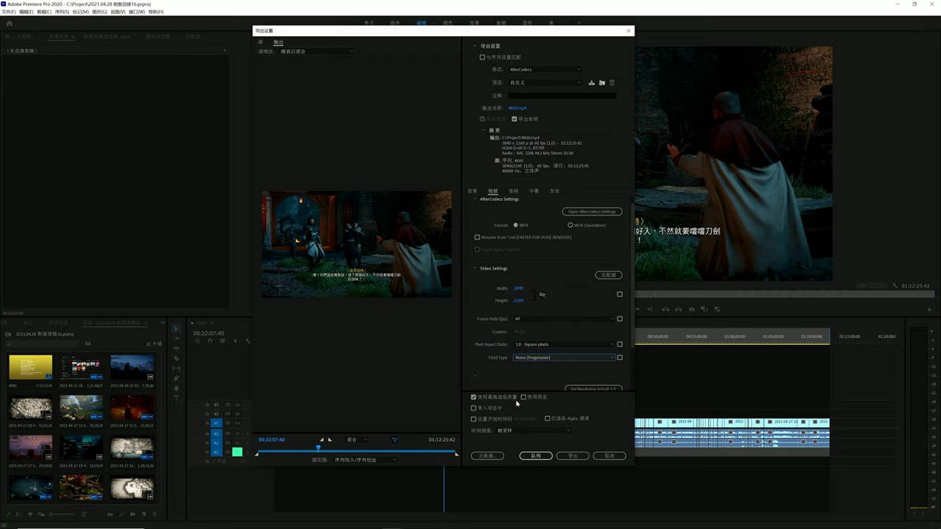
{"action": "scroll", "coordinate": [573, 221], "scroll_direction": "up", "scroll_amount": 1}
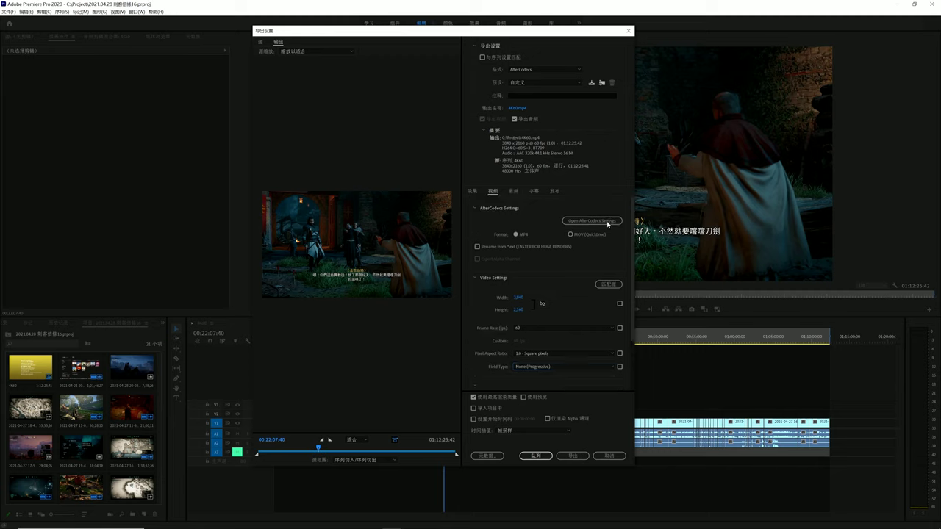